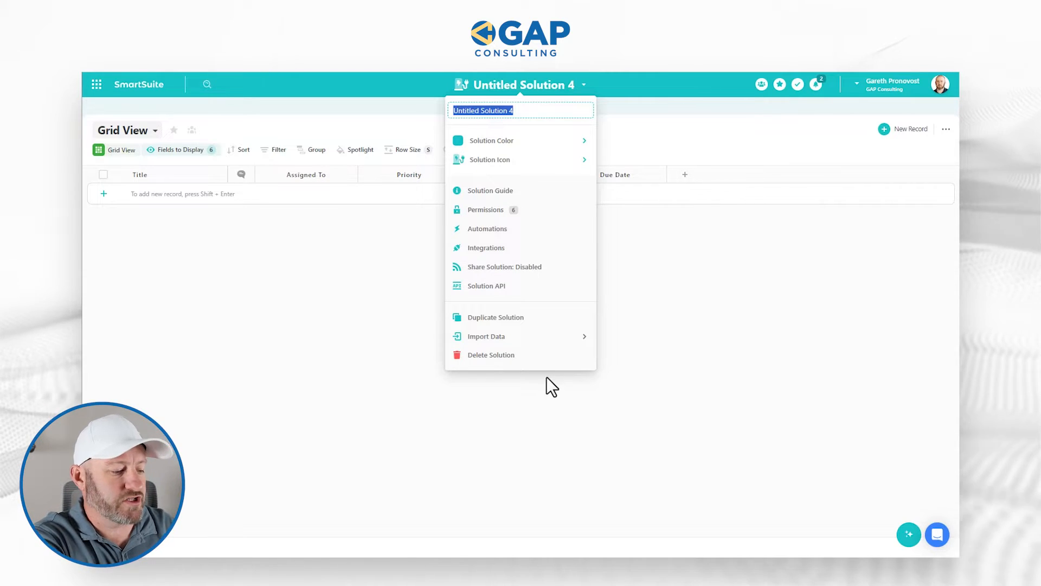
Step: Rename the solution as Stripe Integration
{"action": "type", "text": "Stripe Inte"}
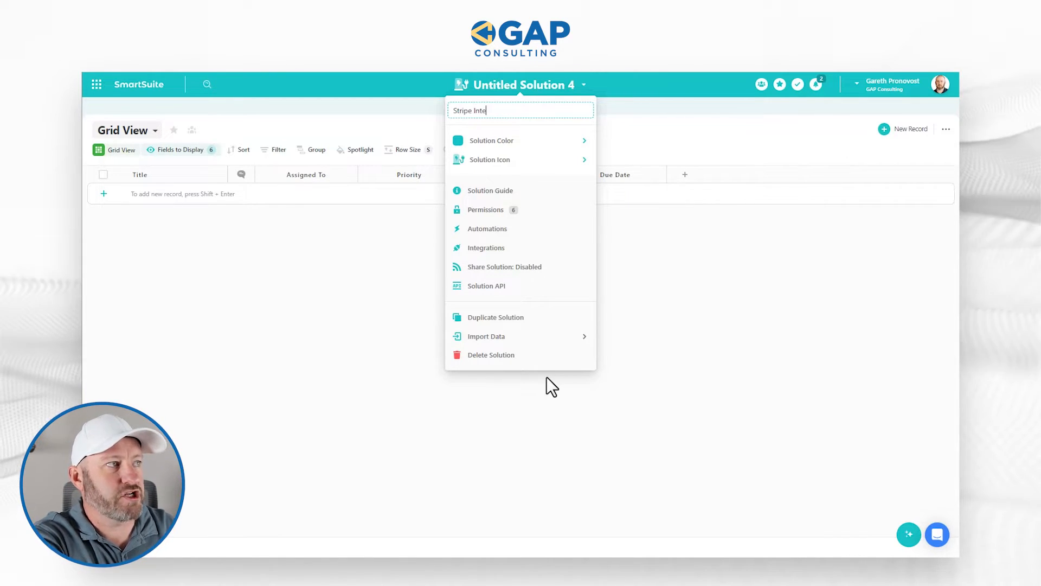
{"action": "type", "text": "gration"}
{"action": "key", "text": "Return"}
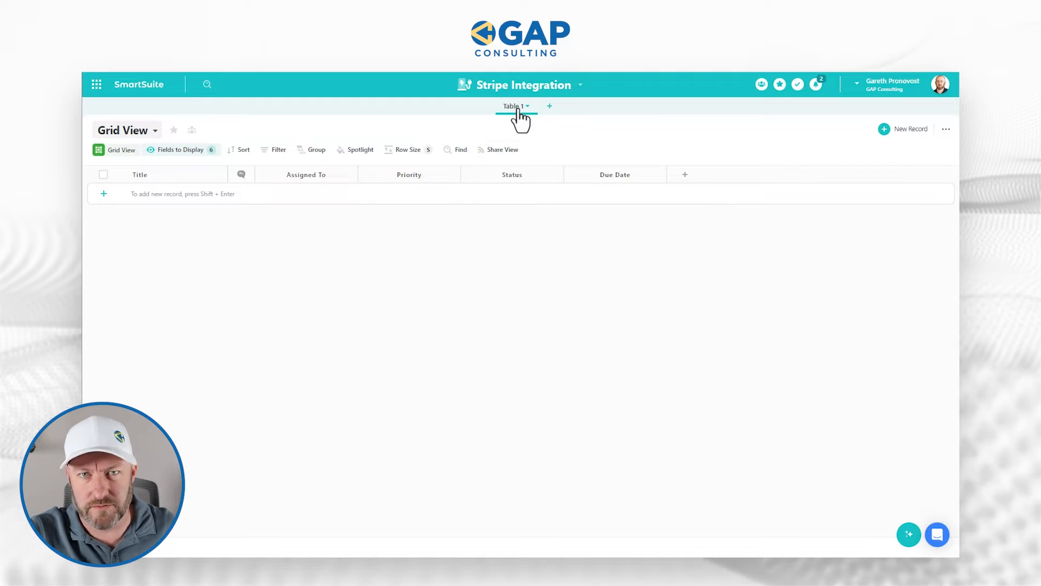
Step: Rename the first table as Contacts and clear all optional fields from its grid view
{"action": "left_click", "coordinate": [518, 109]}
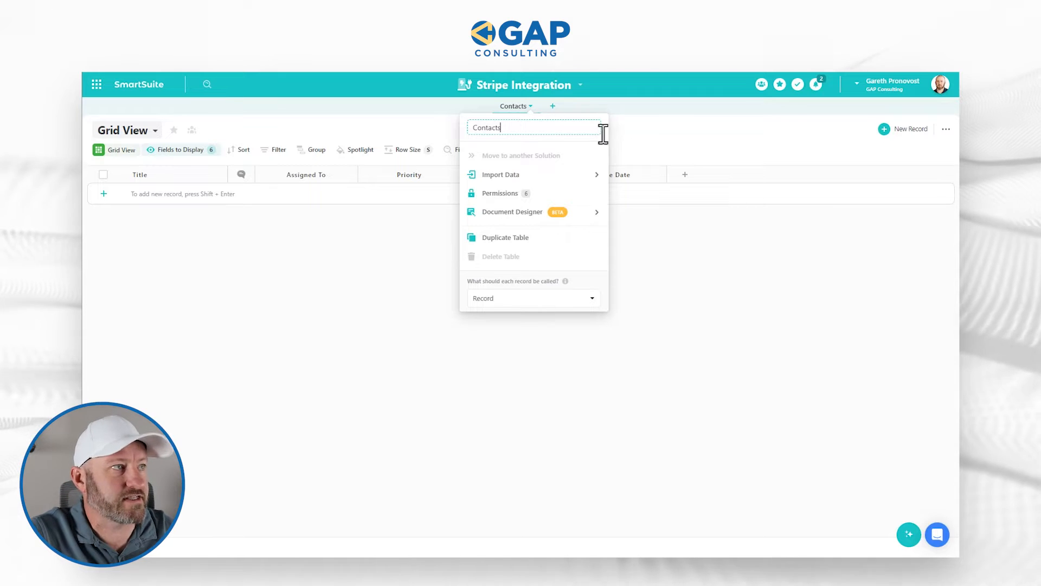
{"action": "left_click", "coordinate": [650, 151]}
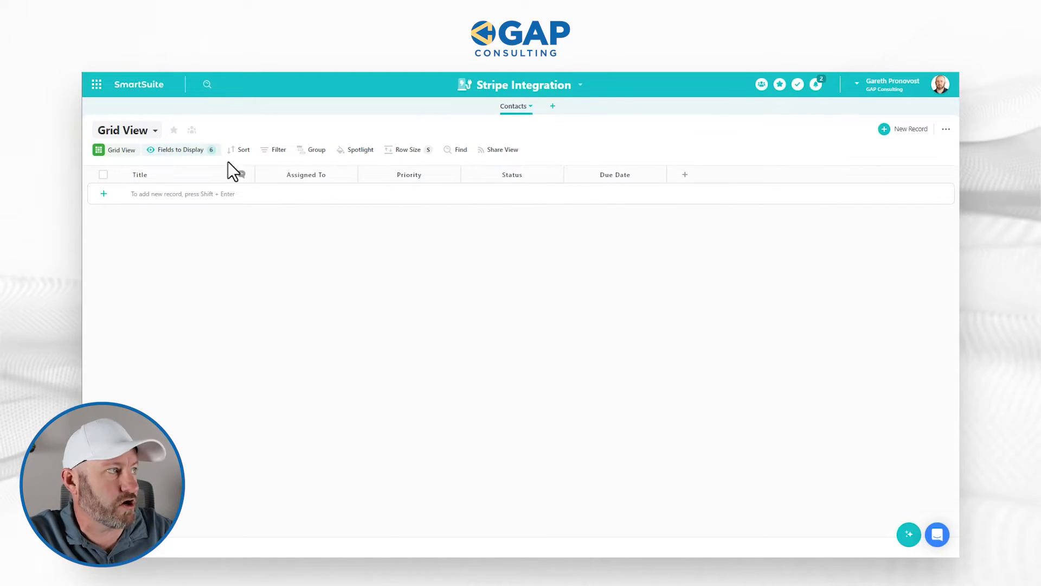
{"action": "left_click", "coordinate": [202, 154]}
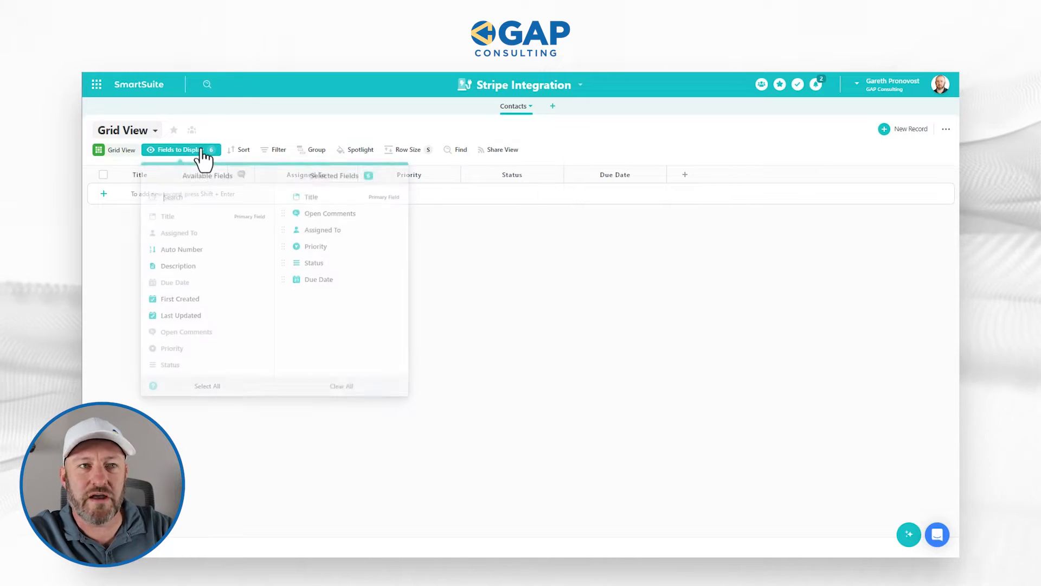
{"action": "left_click", "coordinate": [349, 386]}
{"action": "left_click", "coordinate": [530, 360]}
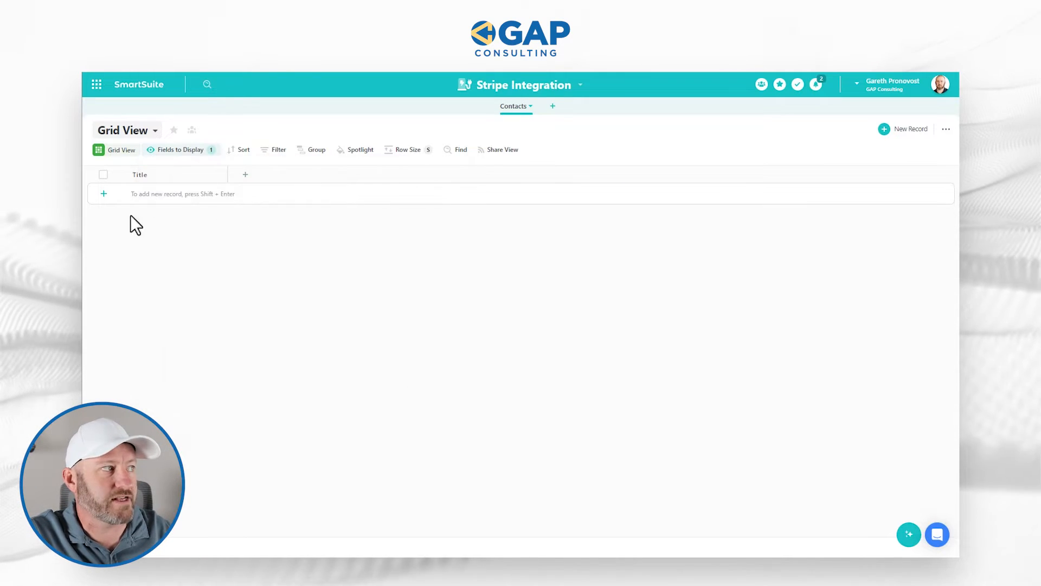
Step: Turn off the unique-entry requirement for the Title field in the Contacts table and update the field
{"action": "left_click", "coordinate": [139, 176]}
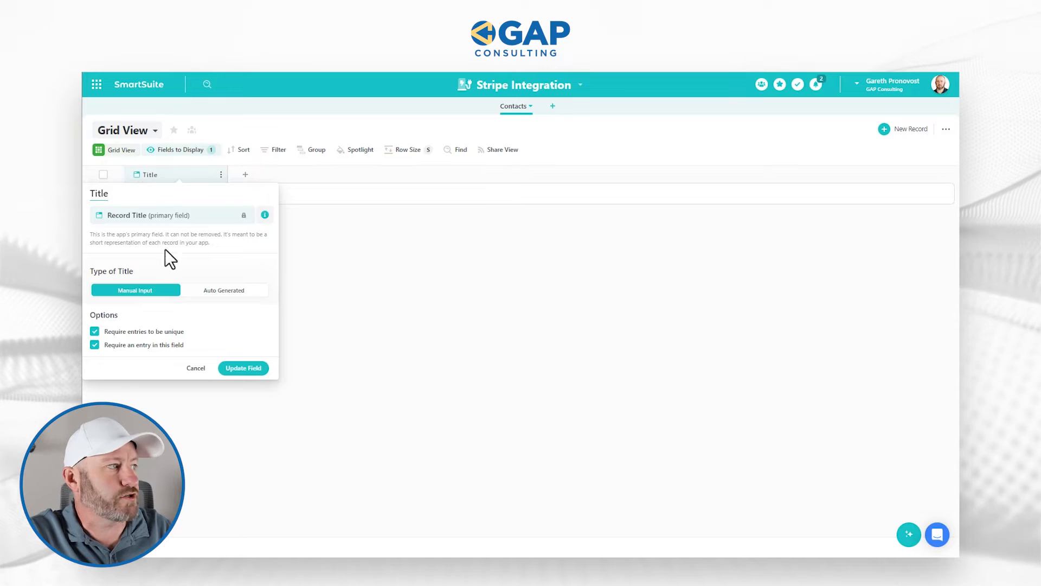
{"action": "left_click", "coordinate": [147, 331]}
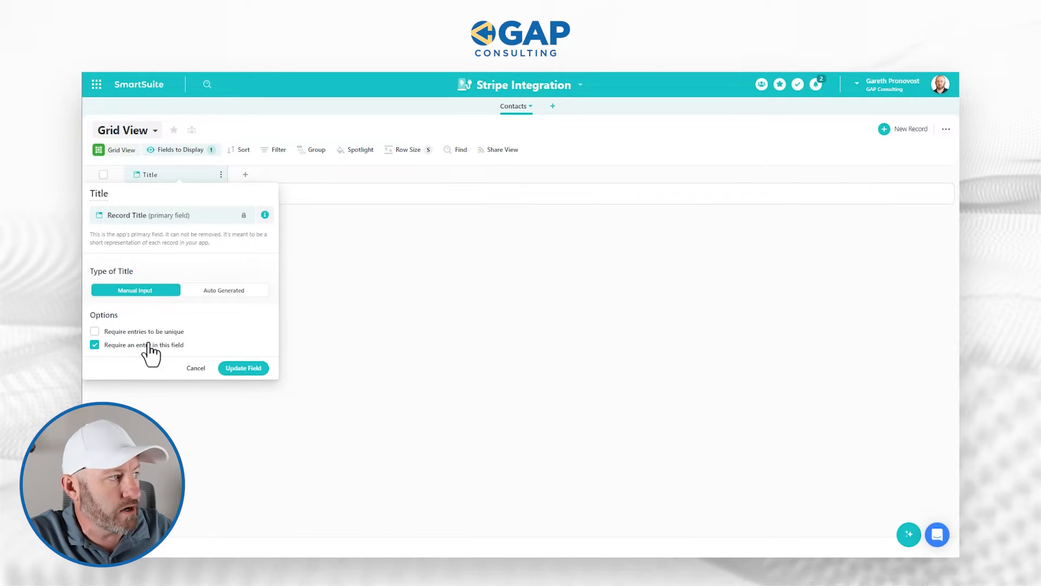
{"action": "key", "text": "Return"}
{"action": "left_click", "coordinate": [242, 370]}
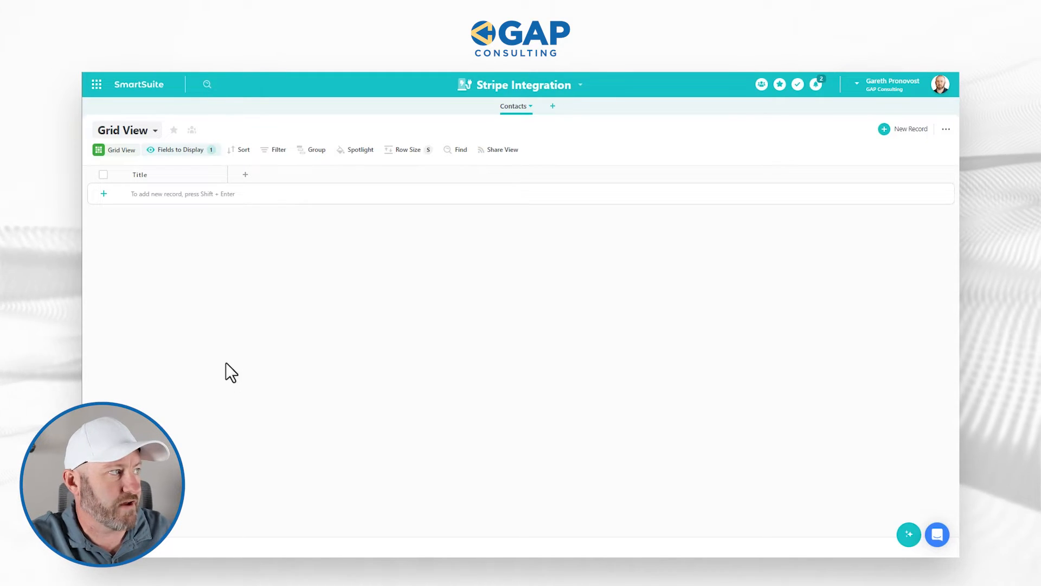
Step: Add a new table named Organizations and clear all optional fields from its grid view
{"action": "left_click", "coordinate": [552, 106]}
{"action": "left_click", "coordinate": [553, 130]}
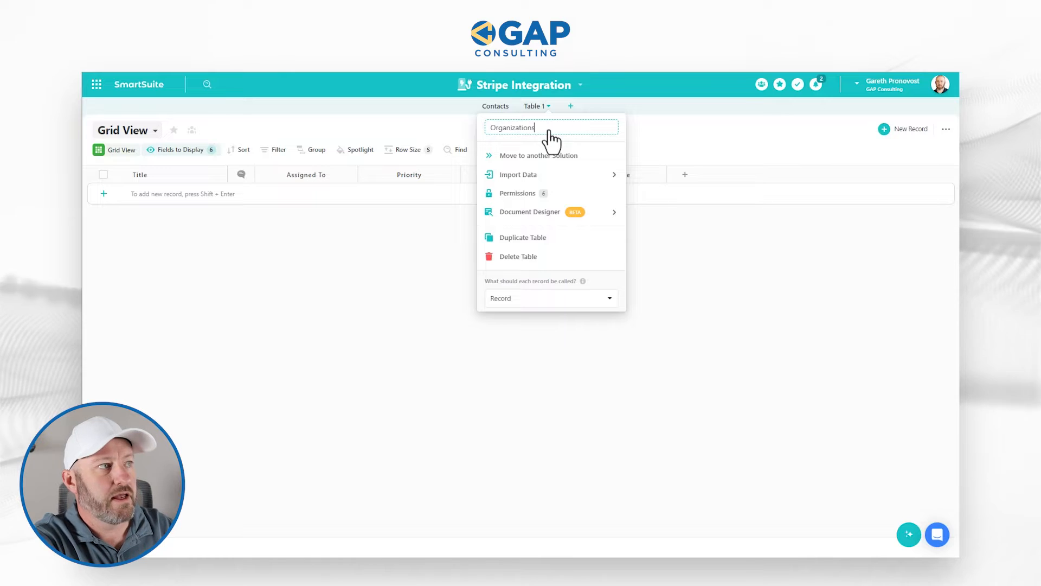
{"action": "left_click", "coordinate": [678, 161]}
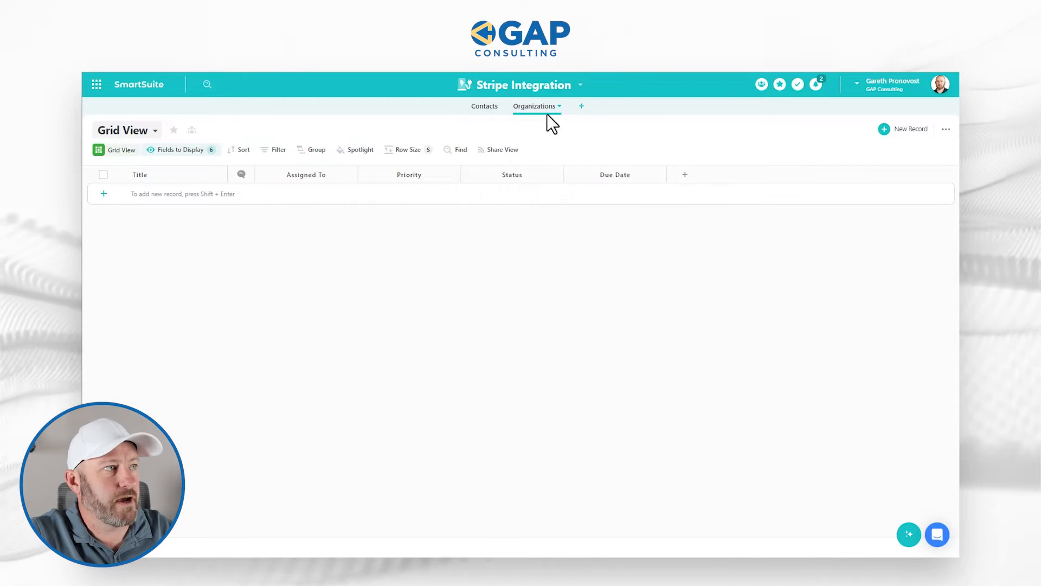
{"action": "left_click", "coordinate": [186, 152]}
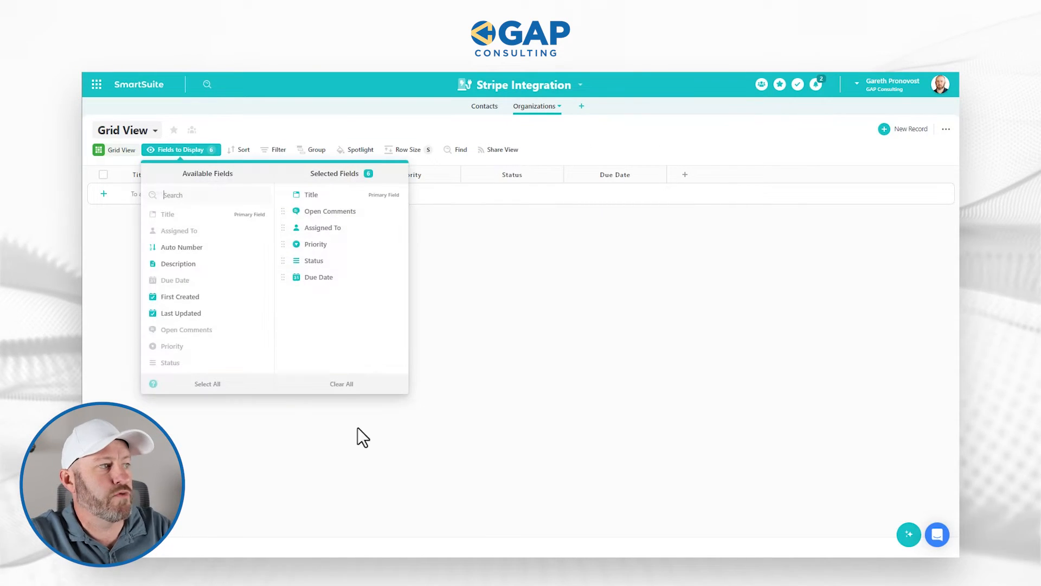
{"action": "left_click", "coordinate": [342, 391]}
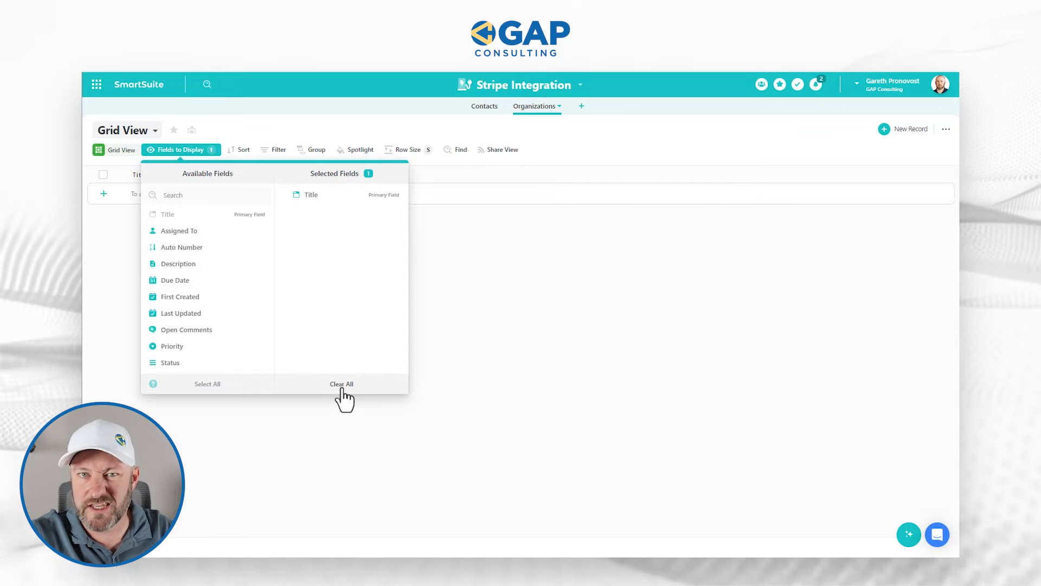
{"action": "left_click", "coordinate": [502, 340]}
Step: Turn off both the unique-entry and the required-entry options for the Organizations table's Title field
{"action": "left_click", "coordinate": [147, 174]}
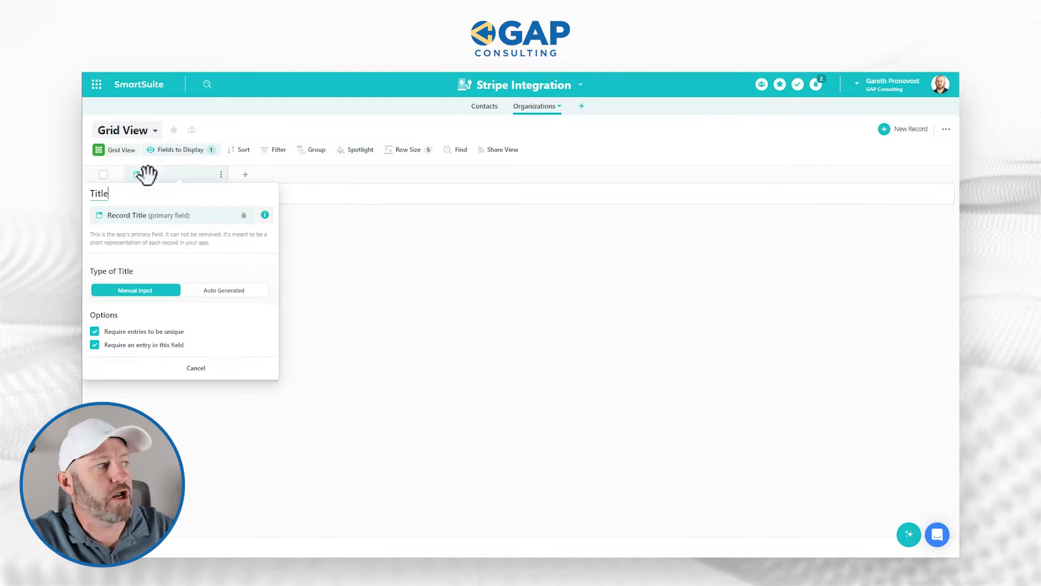
{"action": "left_click", "coordinate": [113, 331]}
{"action": "left_click", "coordinate": [119, 345]}
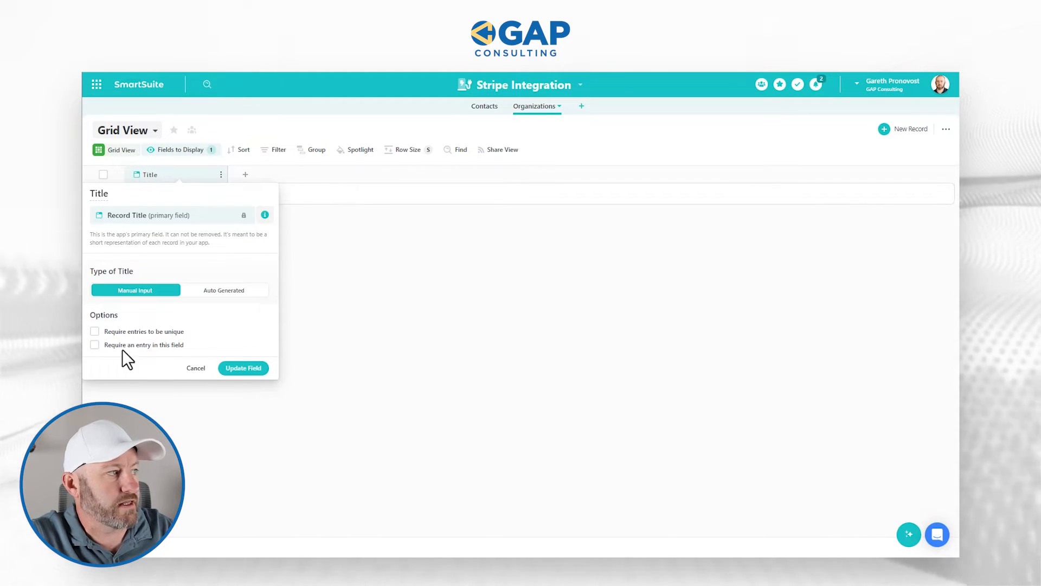
{"action": "left_click", "coordinate": [239, 368]}
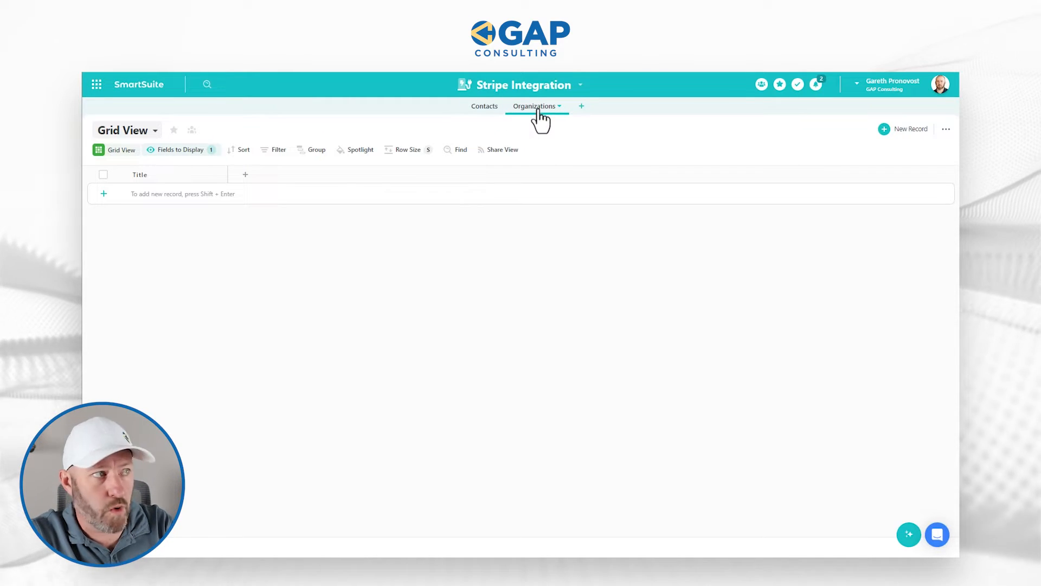
Step: Add a Linked Record field named Contacts to the Organizations table, linked to the Contacts table with multiple records allowed
{"action": "left_click", "coordinate": [245, 174]}
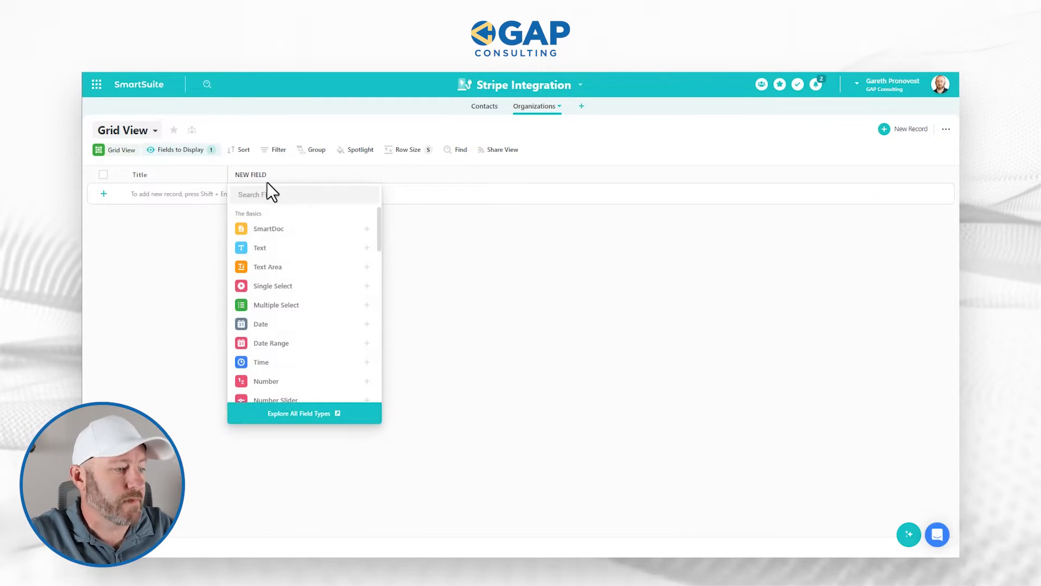
{"action": "type", "text": "link"}
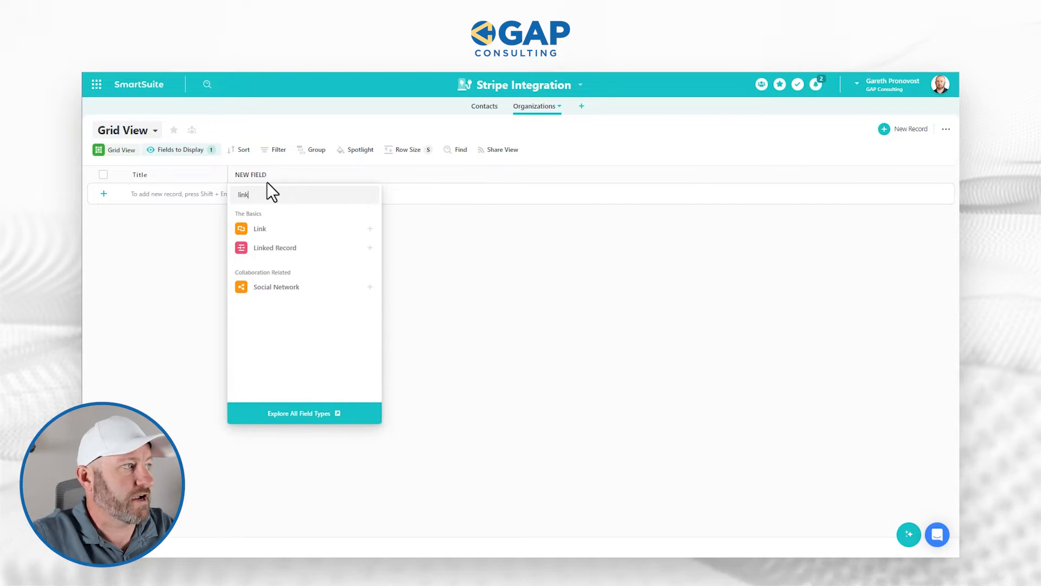
{"action": "left_click", "coordinate": [272, 247]}
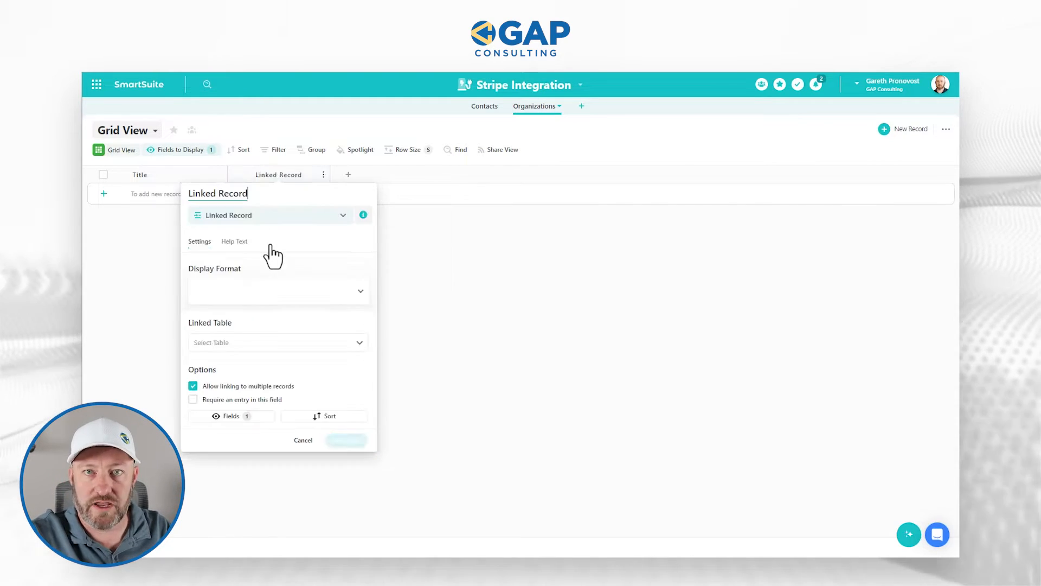
{"action": "triple_click", "coordinate": [271, 196]}
{"action": "type", "text": "Contacts"}
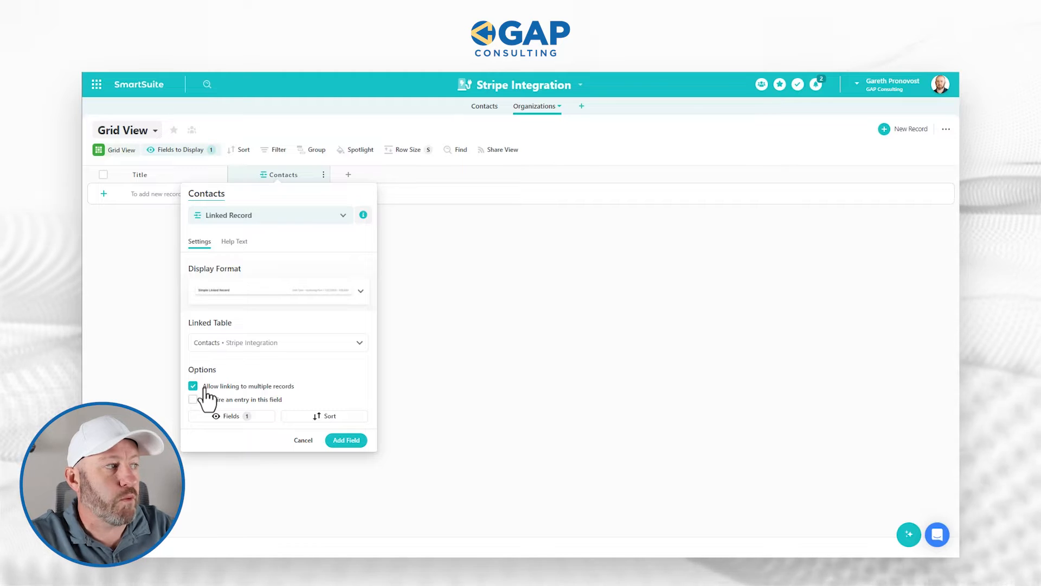
{"action": "left_click", "coordinate": [349, 442]}
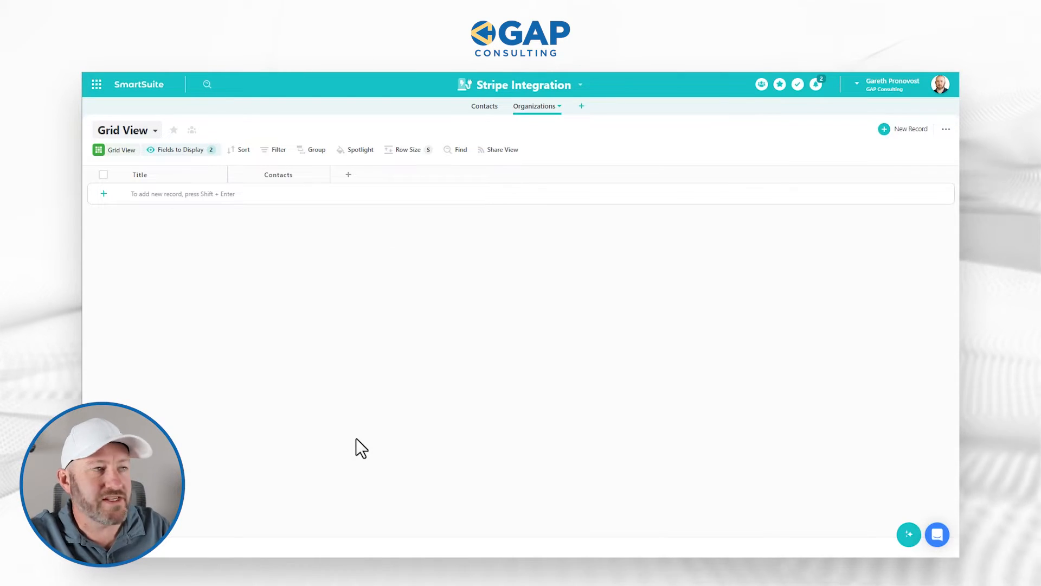
Step: Display the Link to Organizations field in the Contacts table's grid view
{"action": "left_click", "coordinate": [484, 107]}
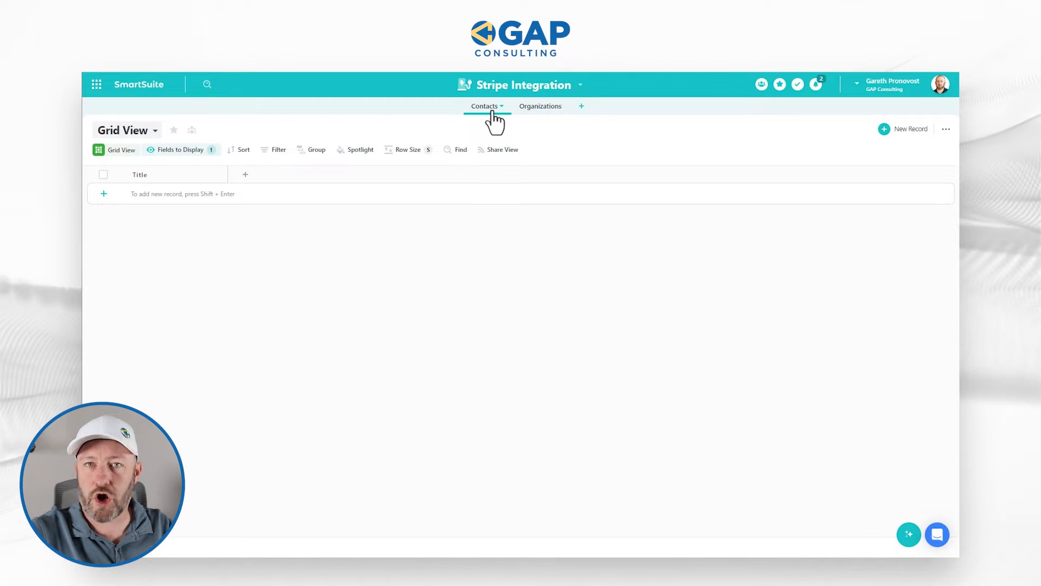
{"action": "left_click", "coordinate": [191, 151]}
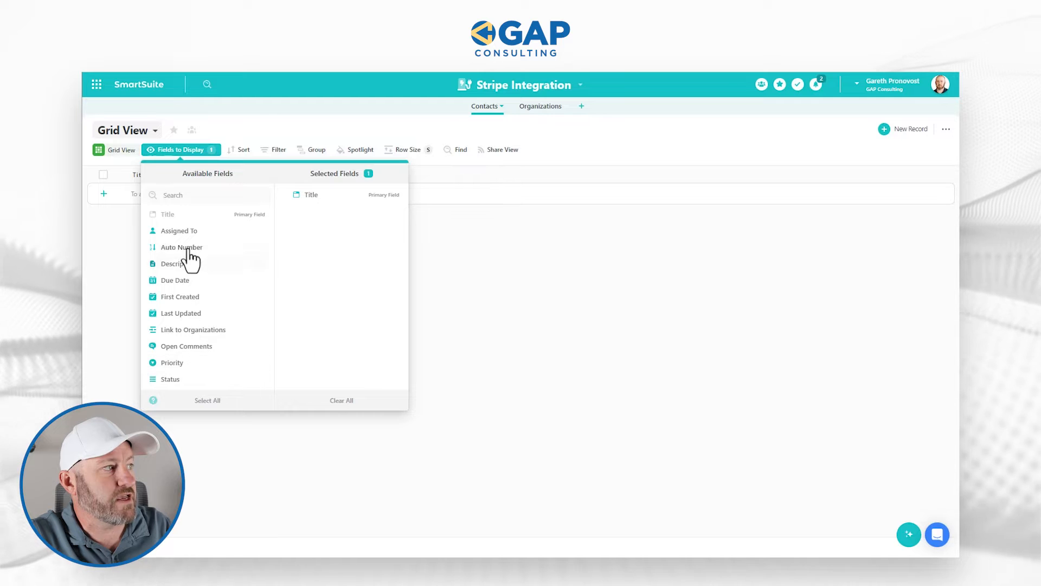
{"action": "left_click", "coordinate": [185, 330]}
{"action": "left_click", "coordinate": [535, 327]}
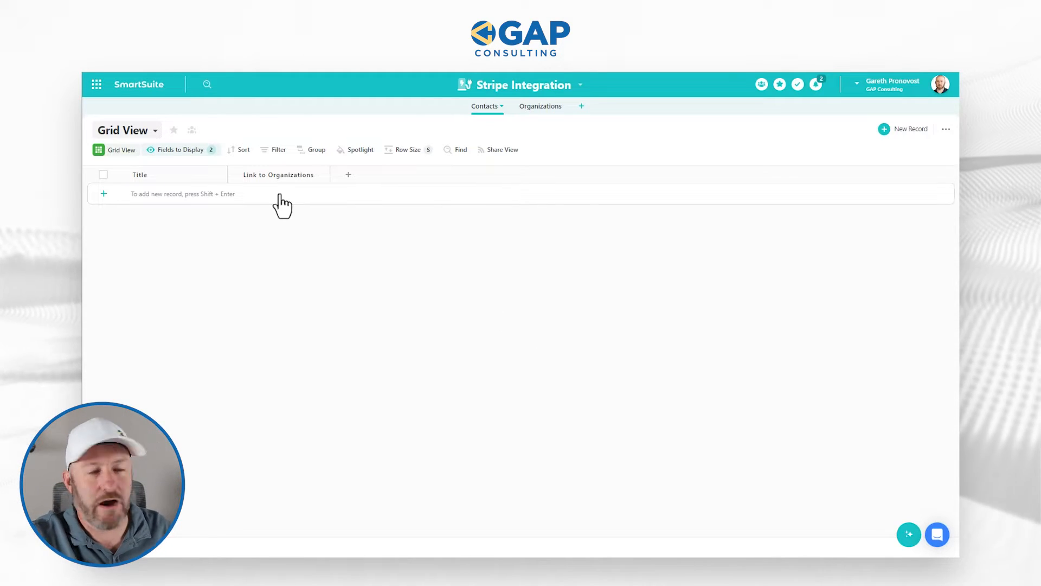
Step: Add a record titled Acme Company to the Organizations table
{"action": "left_click", "coordinate": [534, 106]}
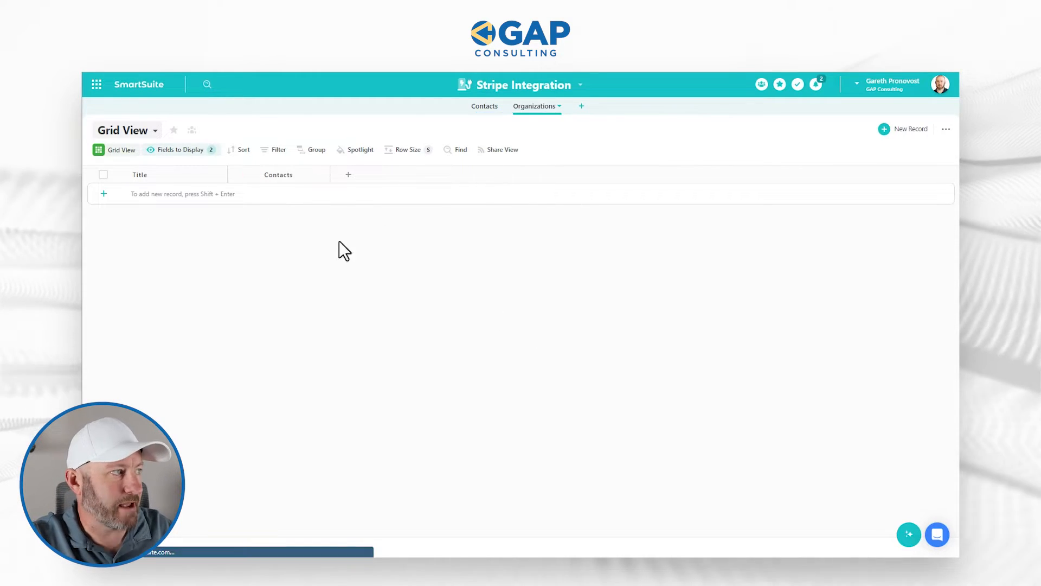
{"action": "left_click", "coordinate": [187, 194]}
{"action": "type", "text": "Acme Company"}
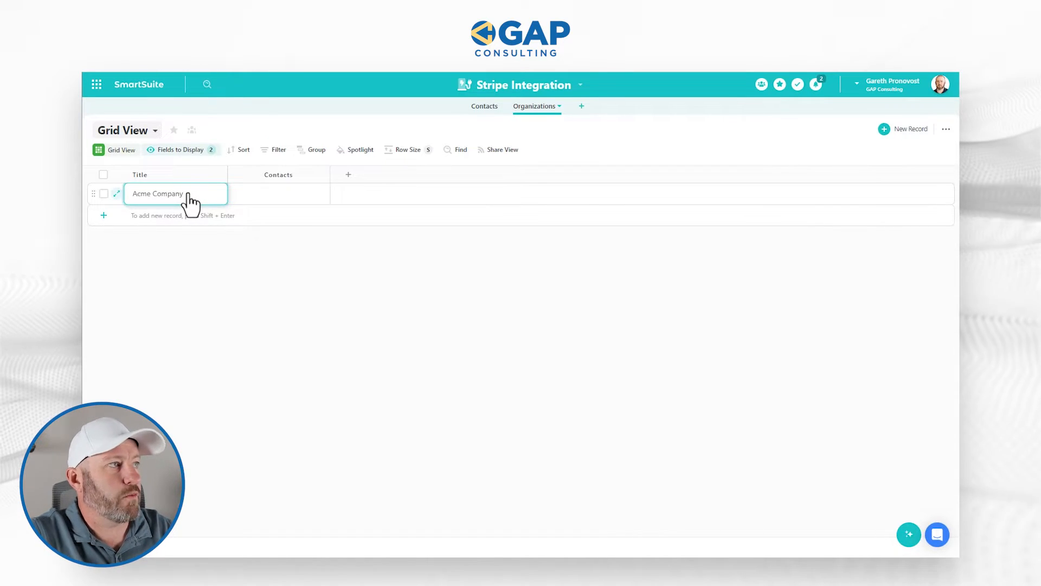
{"action": "left_click", "coordinate": [444, 281]}
Step: Add two records to the Contacts table, entering a contact's full name as the title of each
{"action": "left_click", "coordinate": [490, 107]}
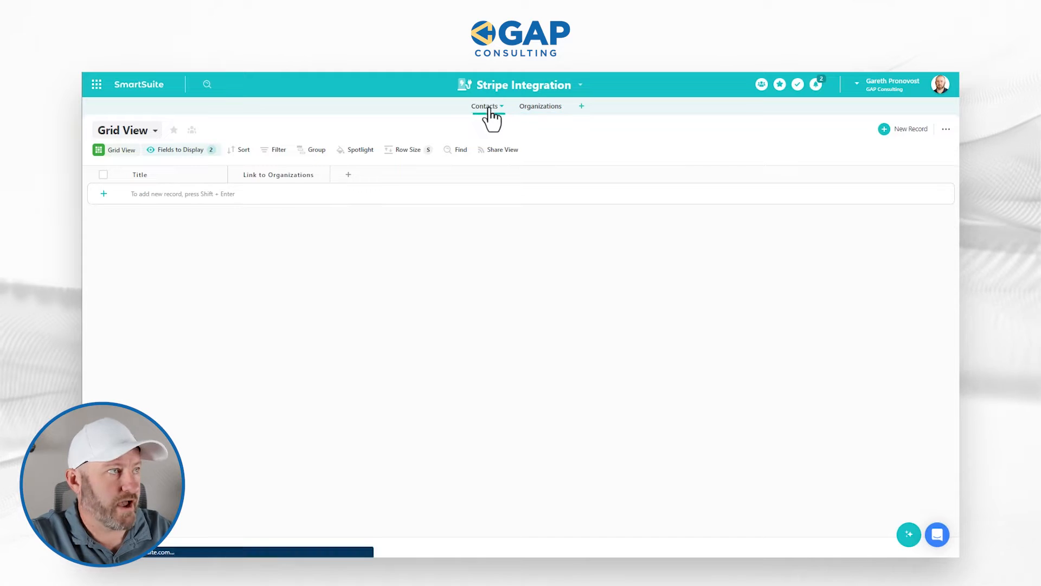
{"action": "left_click", "coordinate": [164, 198]}
{"action": "type", "text": "Jane Doe"}
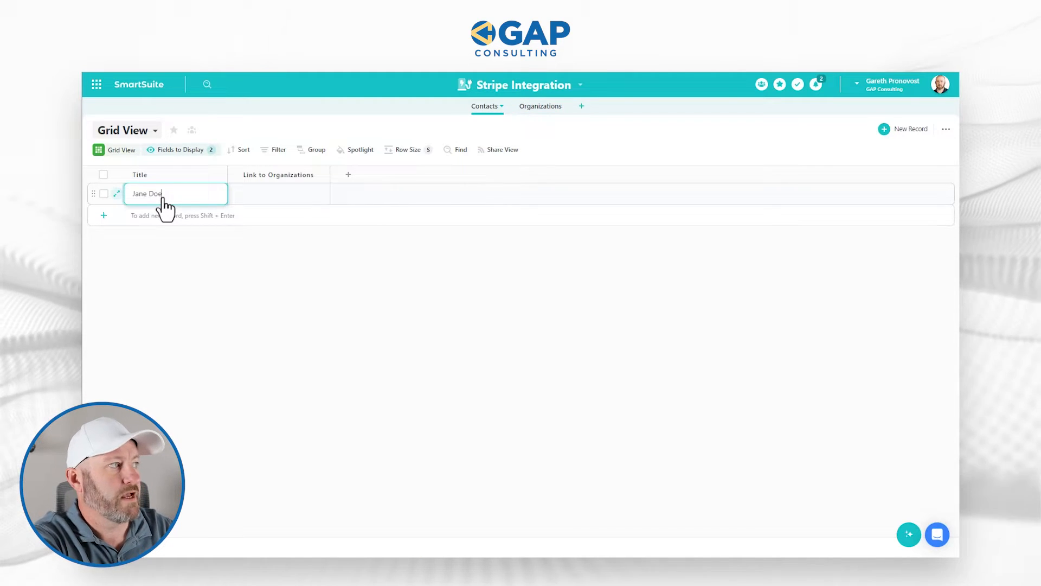
{"action": "key", "text": "shift+Return"}
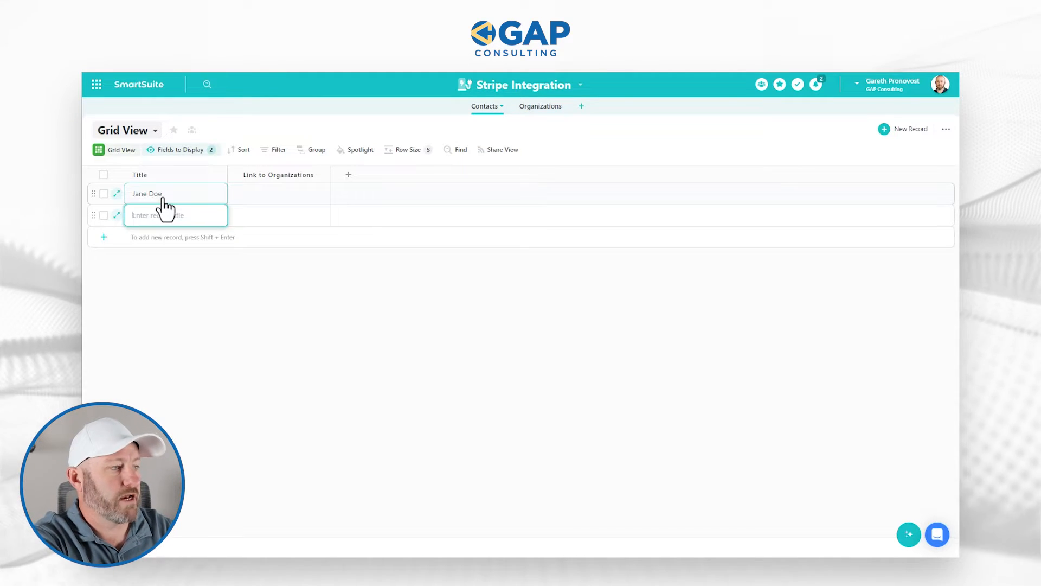
{"action": "type", "text": "John Smith"}
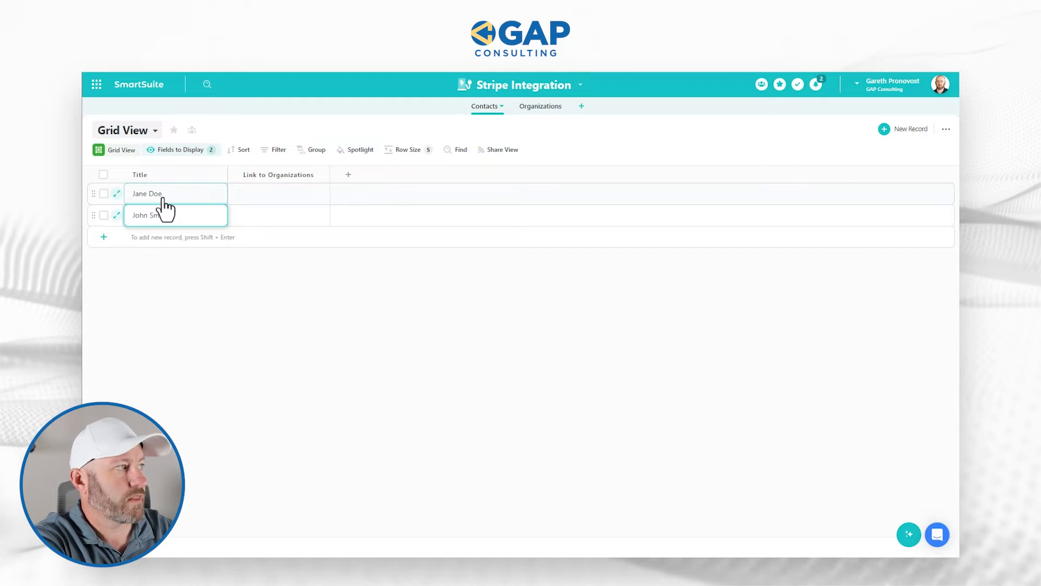
Step: Link the first contact to Acme Company and fill the same organization link down to the second contact
{"action": "left_click", "coordinate": [241, 192]}
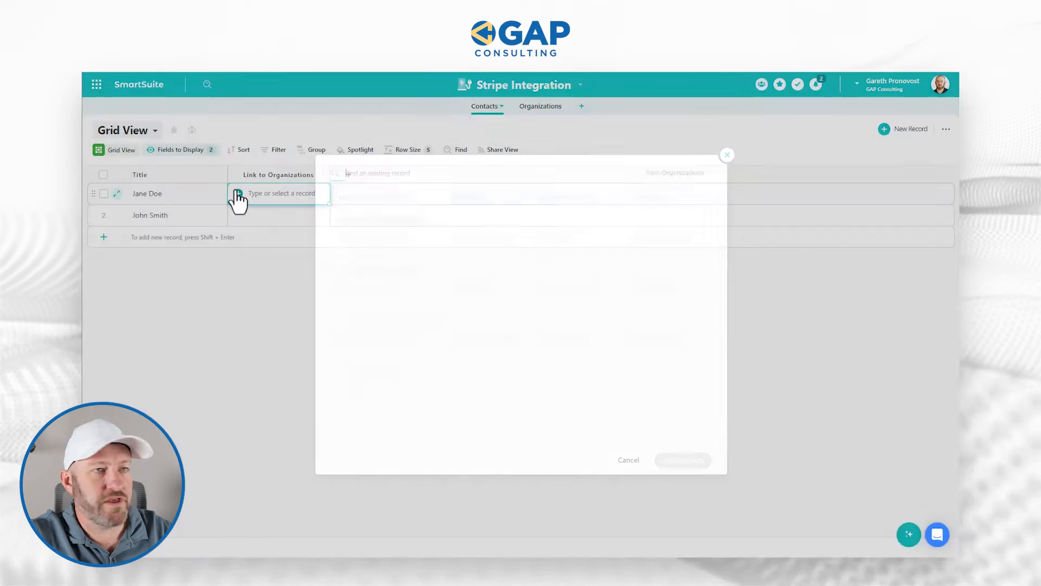
{"action": "left_click", "coordinate": [353, 236]}
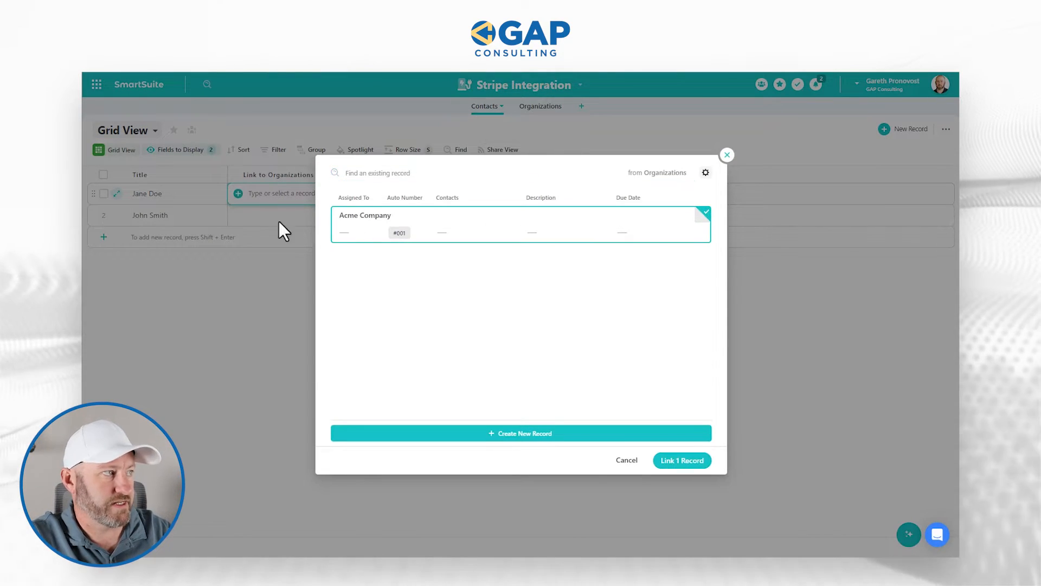
{"action": "left_click", "coordinate": [670, 461]}
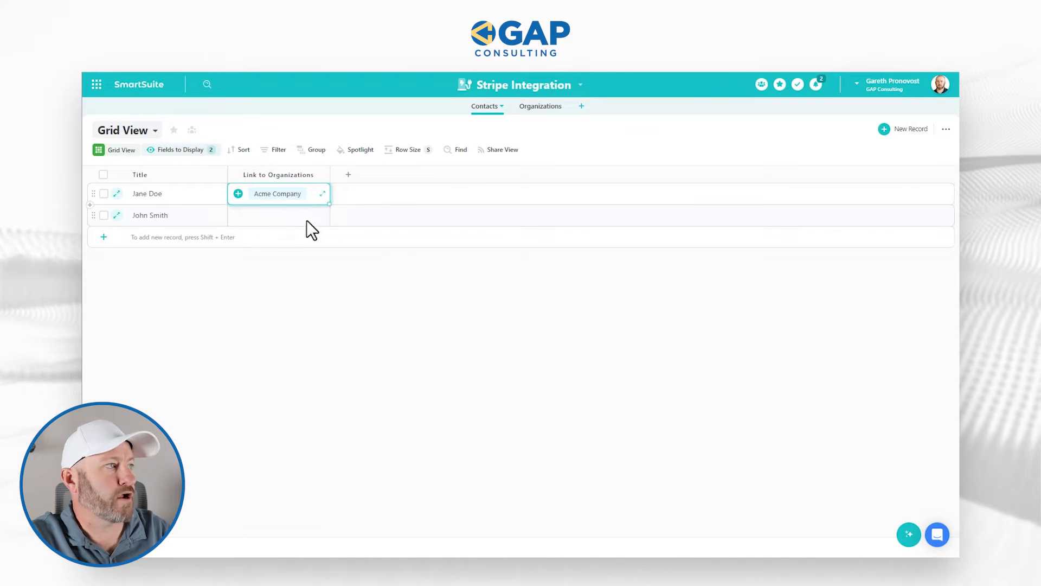
{"action": "left_click", "coordinate": [249, 217]}
{"action": "left_click", "coordinate": [327, 200]}
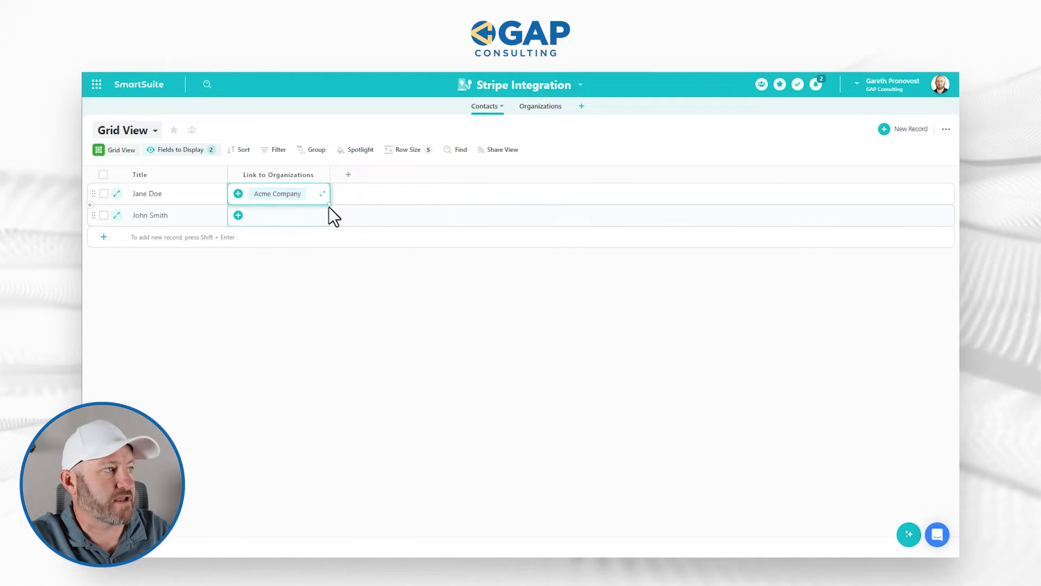
{"action": "left_click_drag", "start_coordinate": [328, 204], "coordinate": [391, 346]}
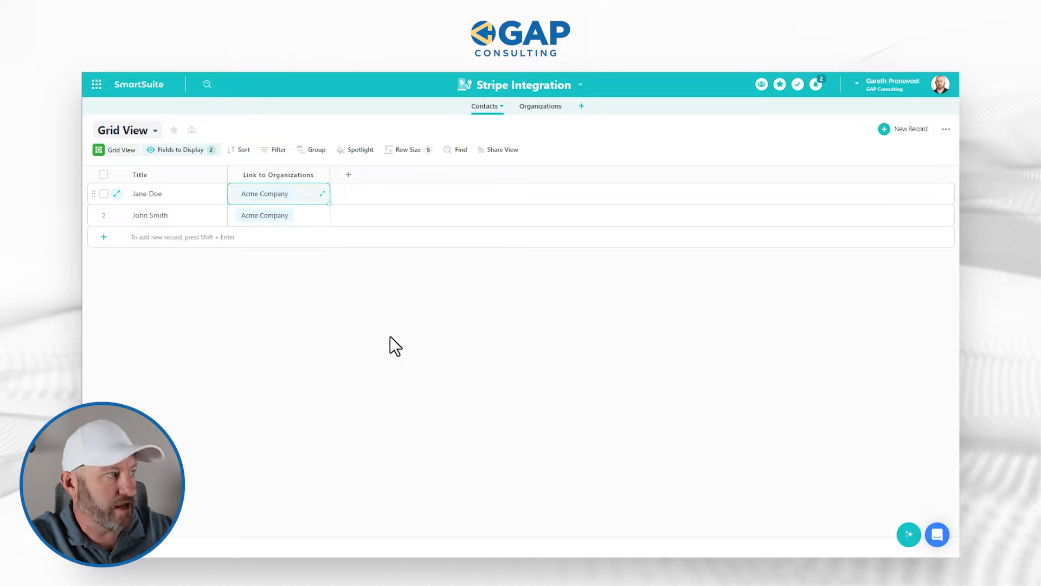
Step: Check the contacts linked to Acme Company in the Organizations table and return to the Contacts table
{"action": "left_click", "coordinate": [160, 215]}
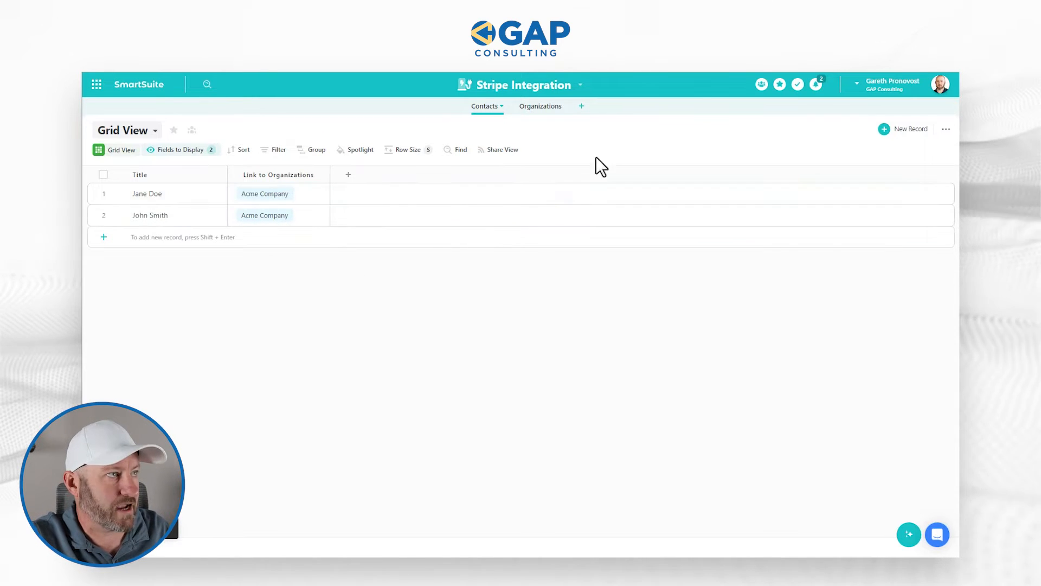
{"action": "left_click", "coordinate": [541, 107]}
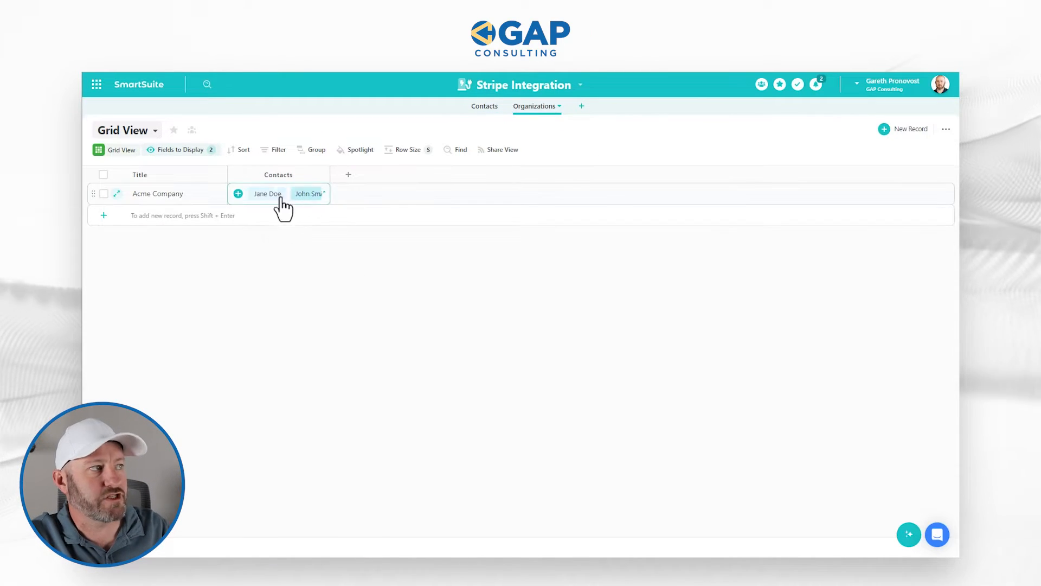
{"action": "left_click", "coordinate": [484, 107]}
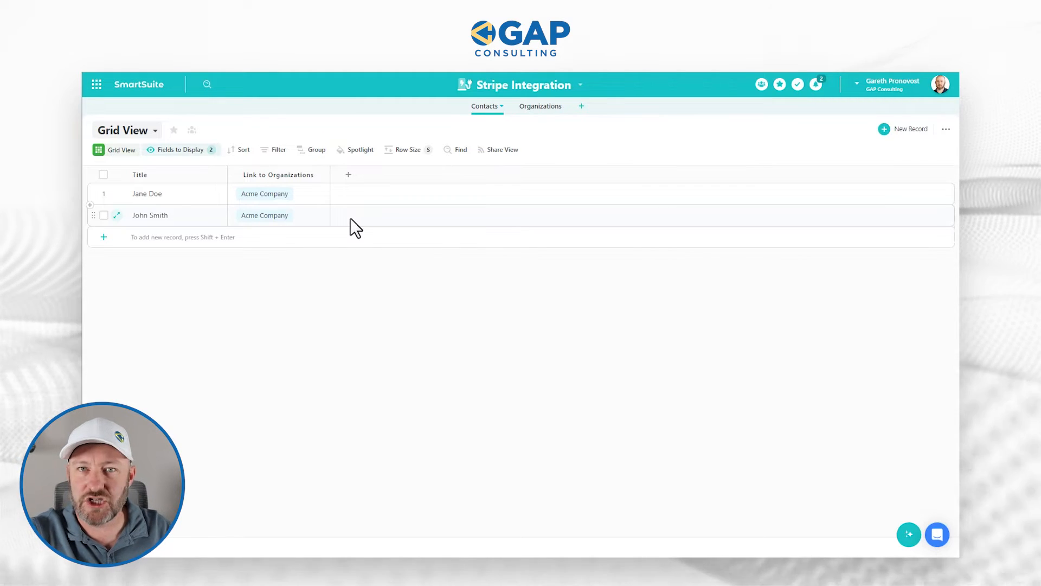
Step: Add a Single Select field named Status of Billing to the Contacts table with the choices Billing Contact and Other
{"action": "left_click", "coordinate": [348, 174]}
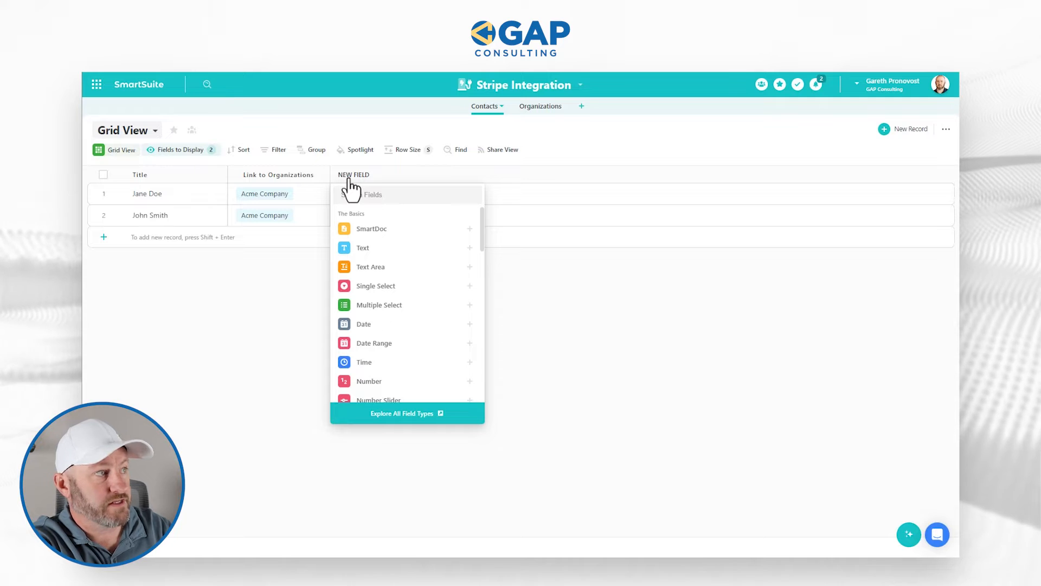
{"action": "type", "text": "Sing"}
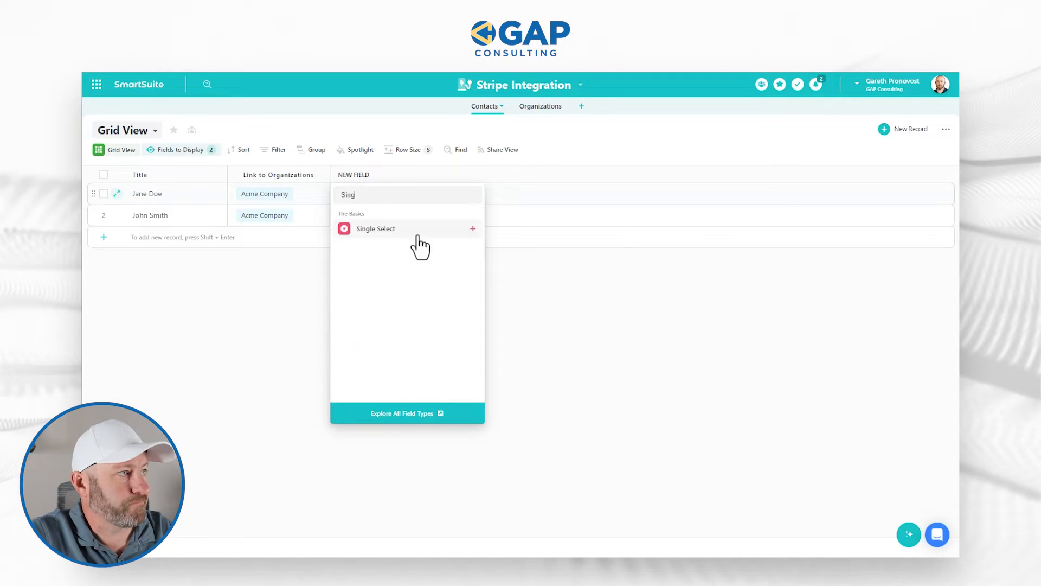
{"action": "left_click", "coordinate": [409, 229]}
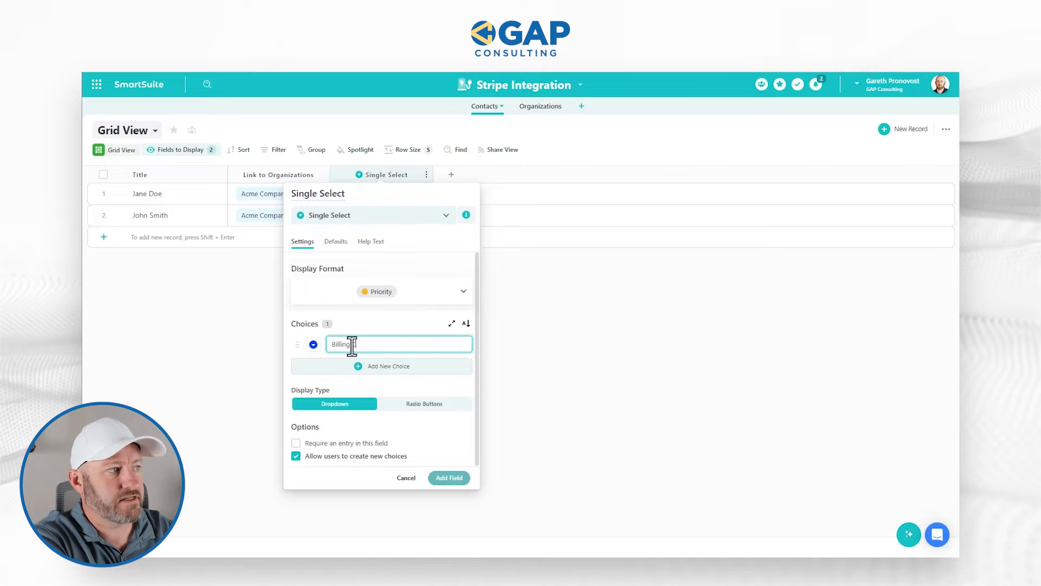
{"action": "key", "text": "Return"}
{"action": "type", "text": "Other"}
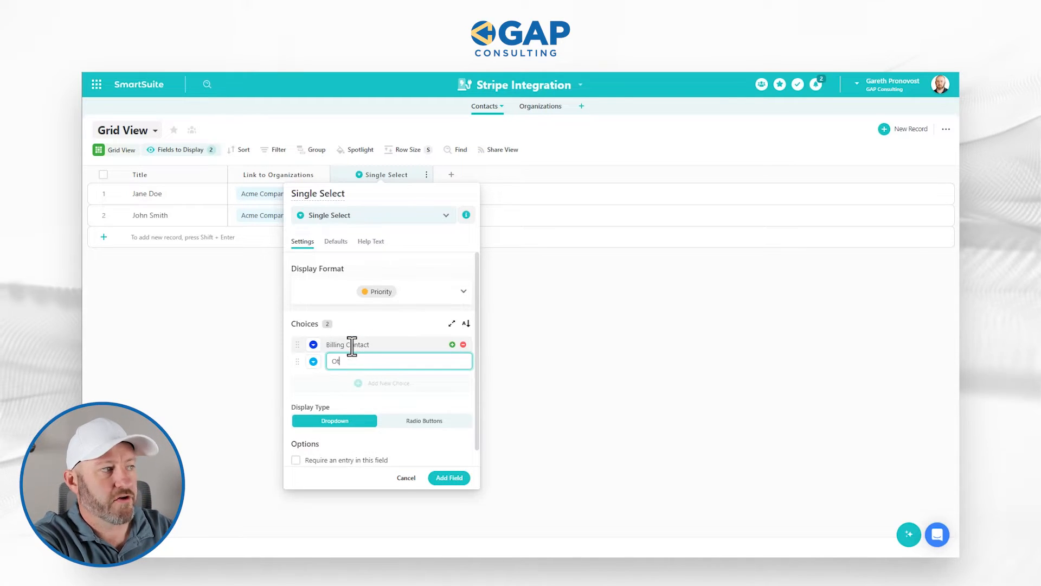
{"action": "left_click", "coordinate": [334, 194]}
{"action": "type", "text": "Status of Billing"}
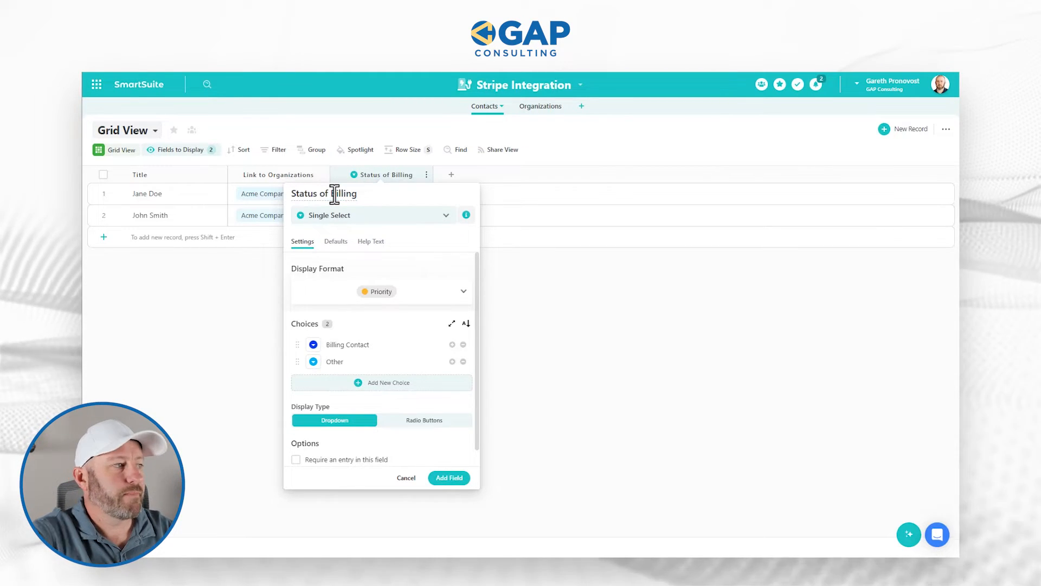
{"action": "left_click", "coordinate": [434, 479]}
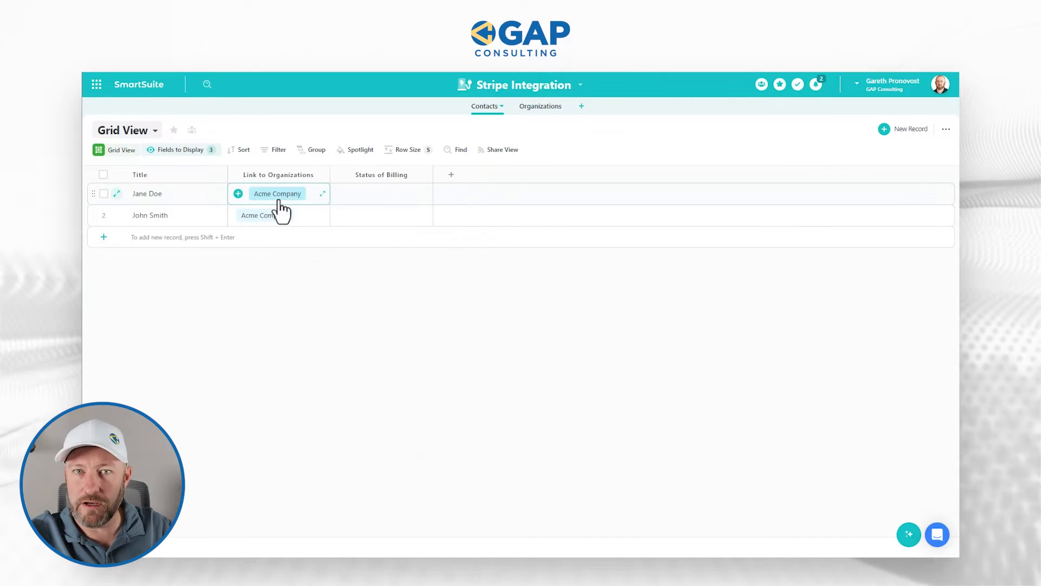
Step: Set the first contact's Status of Billing to Billing Contact and the second's to Other, and slightly narrow that column
{"action": "left_click", "coordinate": [344, 194]}
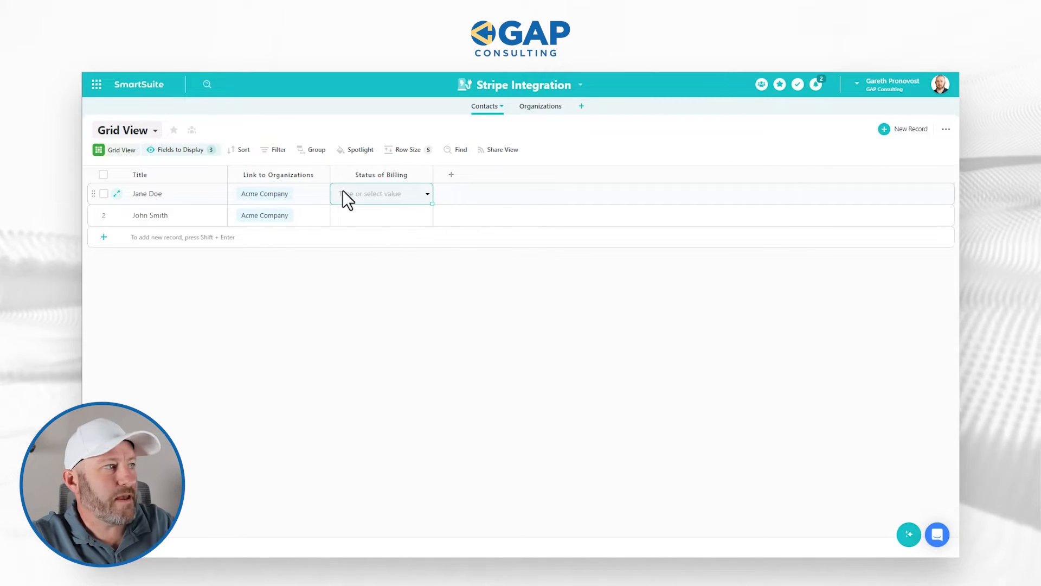
{"action": "left_click", "coordinate": [354, 242]}
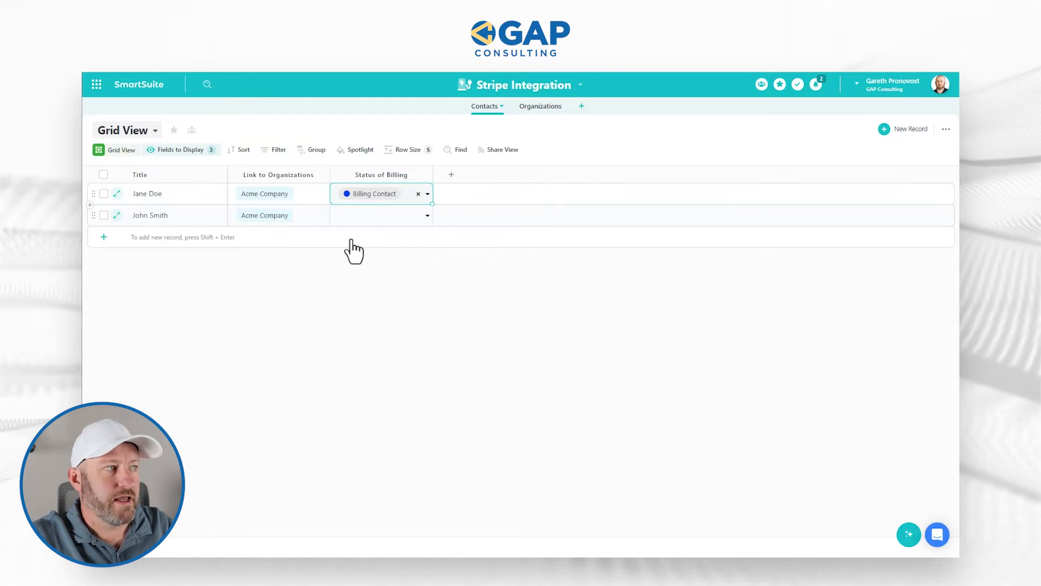
{"action": "left_click", "coordinate": [405, 277]}
{"action": "left_click", "coordinate": [384, 220]}
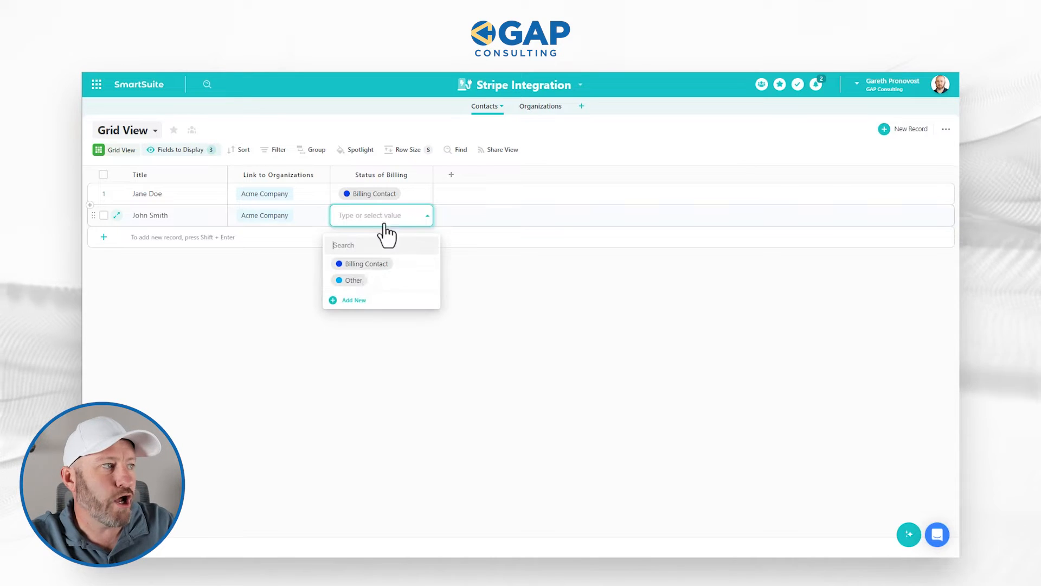
{"action": "left_click", "coordinate": [354, 281]}
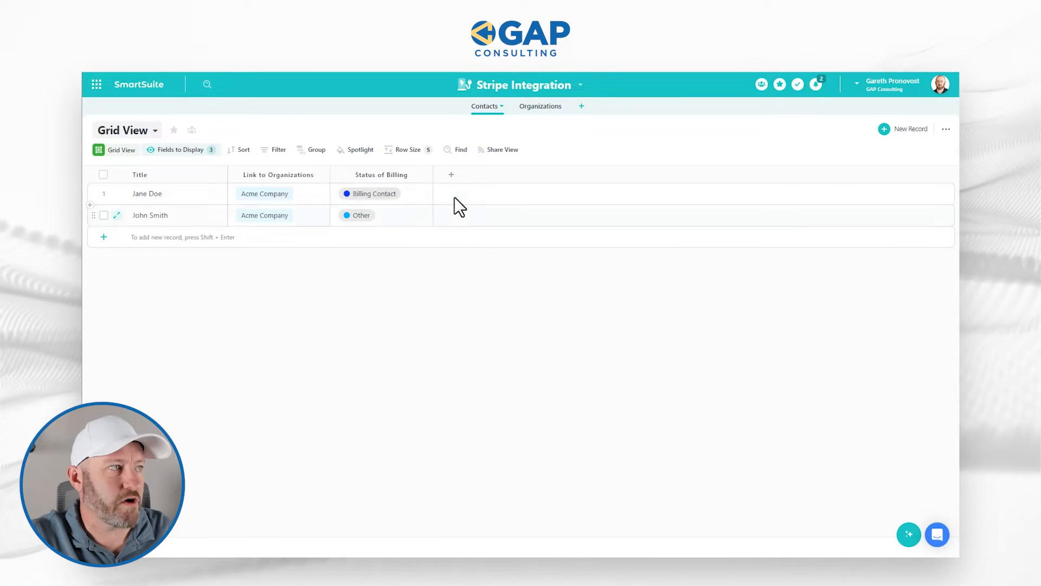
{"action": "left_click_drag", "start_coordinate": [432, 172], "coordinate": [426, 172]}
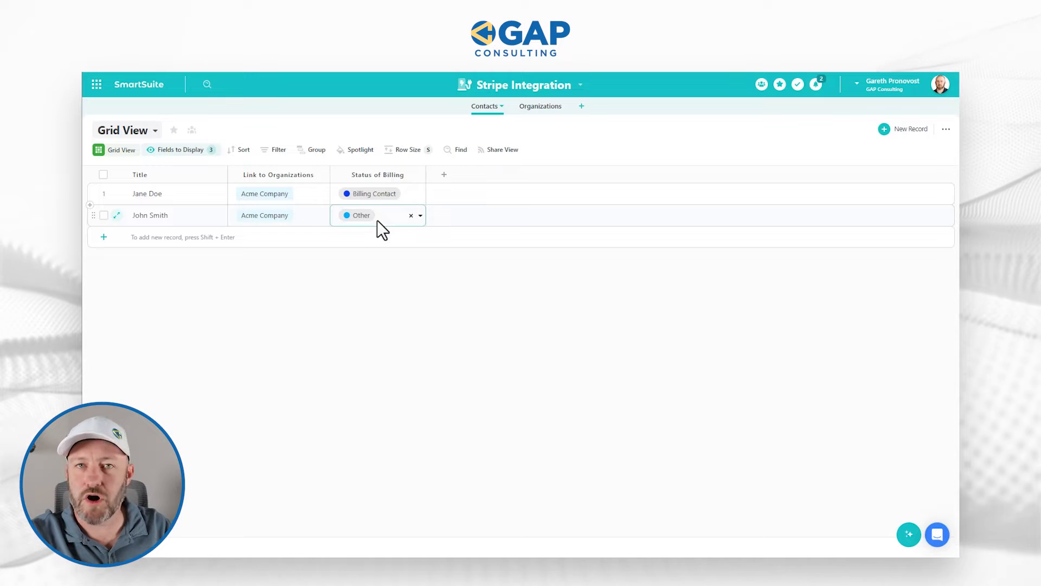
{"action": "left_click", "coordinate": [377, 194]}
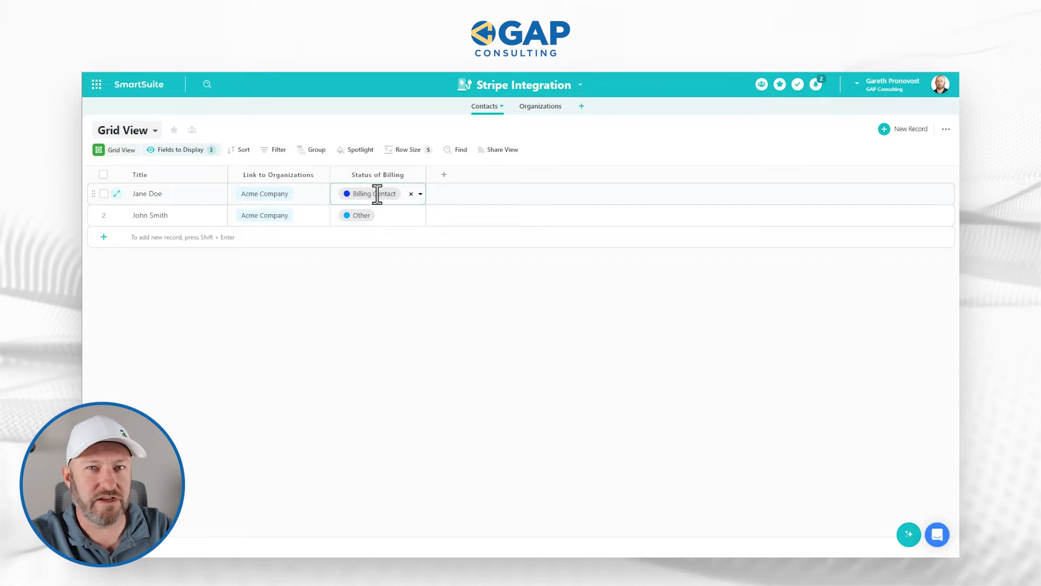
{"action": "left_click", "coordinate": [412, 272]}
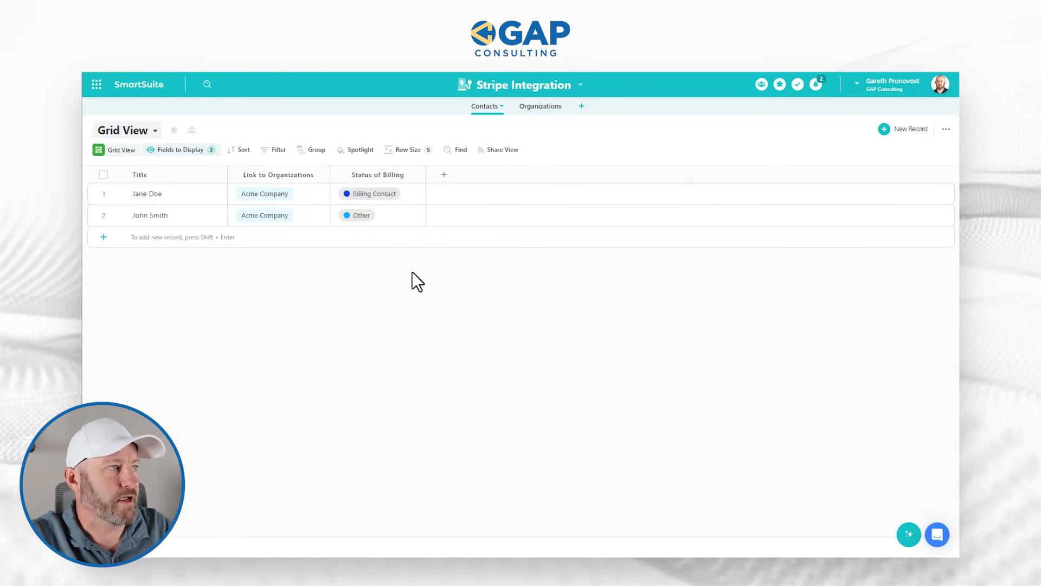
Step: Add an Email field named Email to the Contacts table, allowing a single entry
{"action": "left_click", "coordinate": [445, 175]}
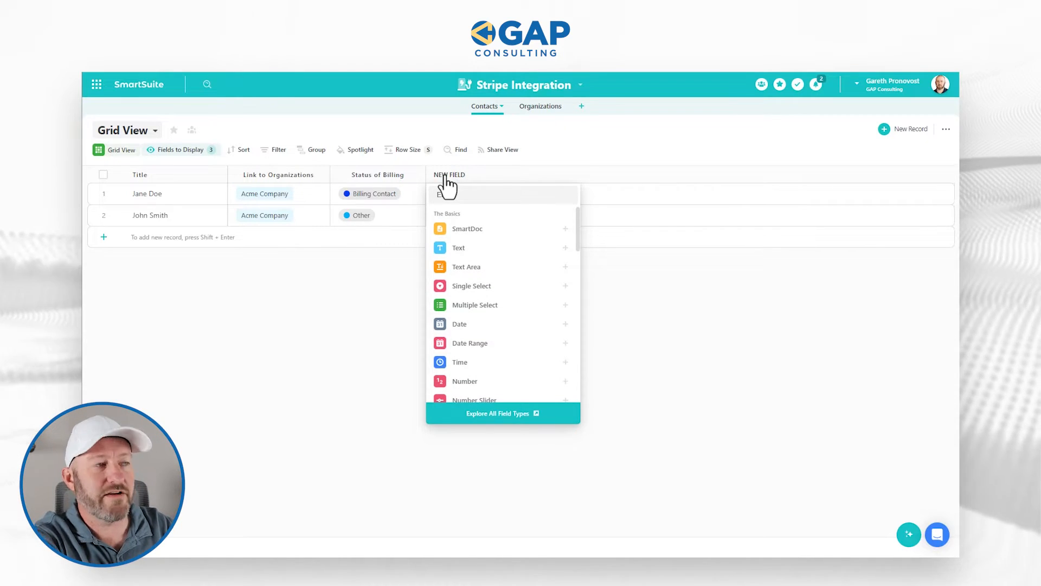
{"action": "type", "text": "Email"}
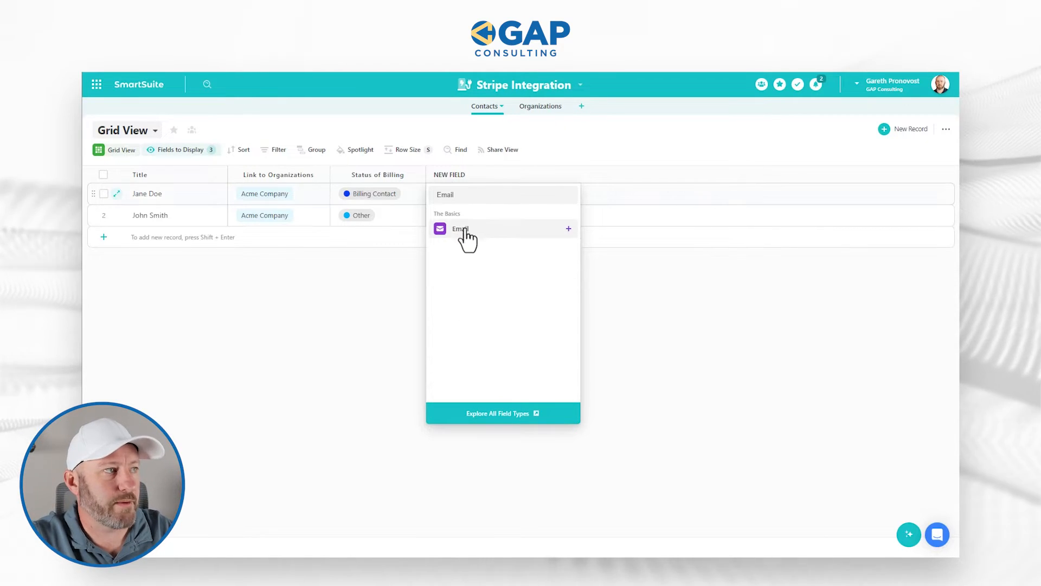
{"action": "left_click", "coordinate": [464, 230]}
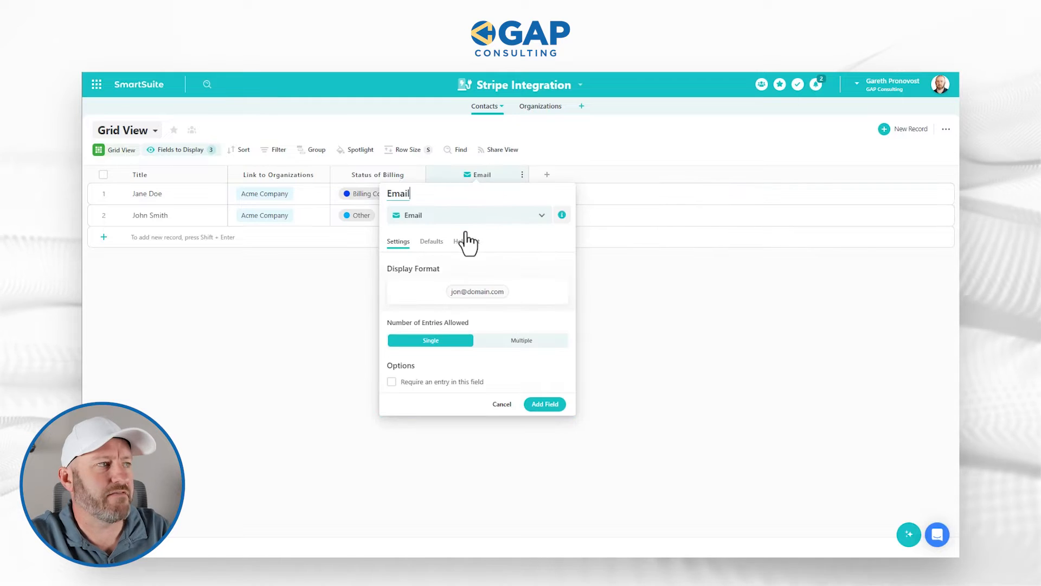
{"action": "left_click", "coordinate": [545, 404]}
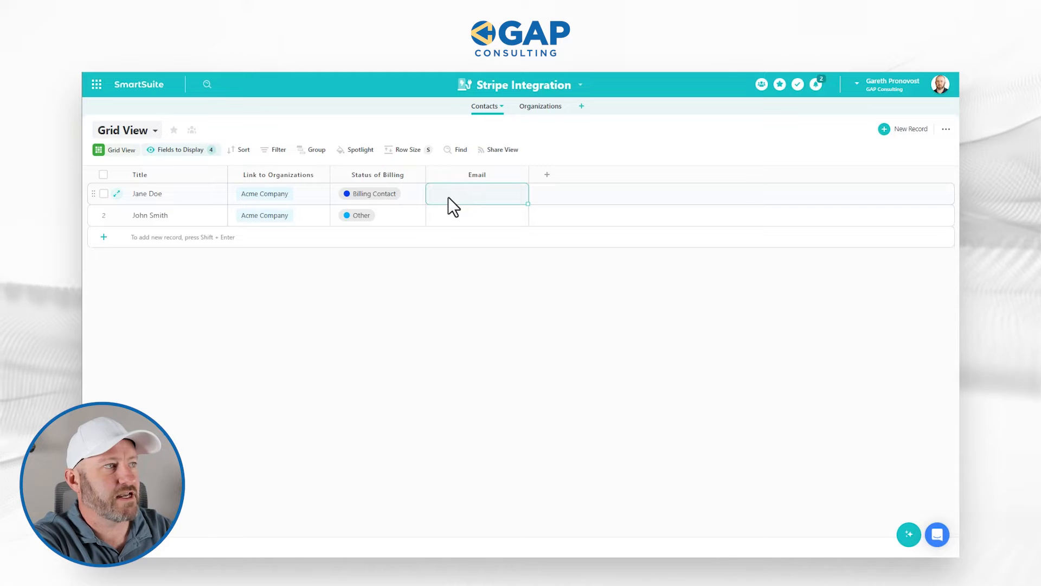
Step: Fill in the e-mail address of each of the two contacts in the Email column
{"action": "type", "text": "jane@acme"}
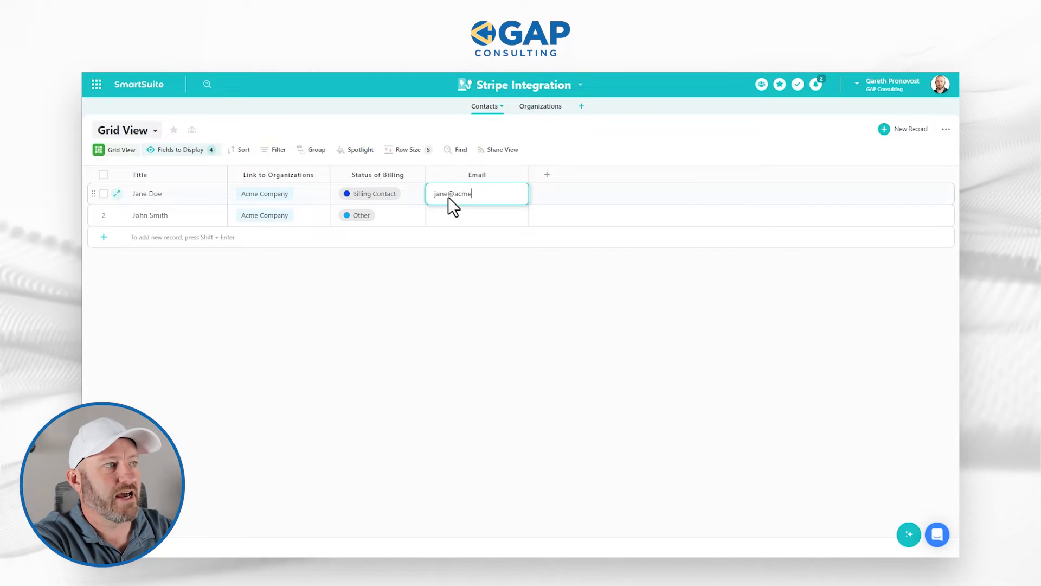
{"action": "type", "text": "test.com"}
{"action": "key", "text": "Return"}
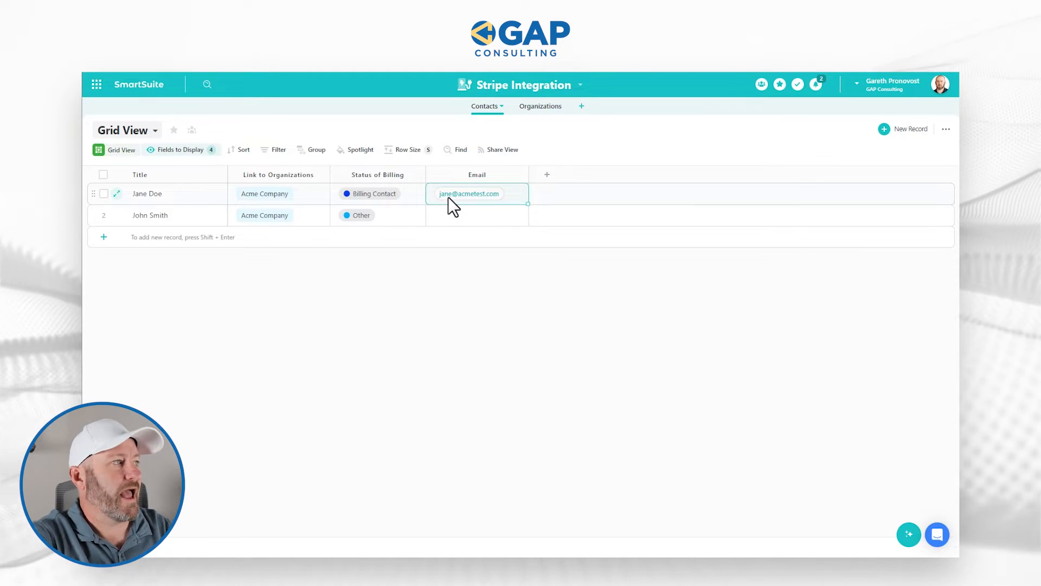
{"action": "left_click", "coordinate": [454, 219]}
{"action": "type", "text": "joh"}
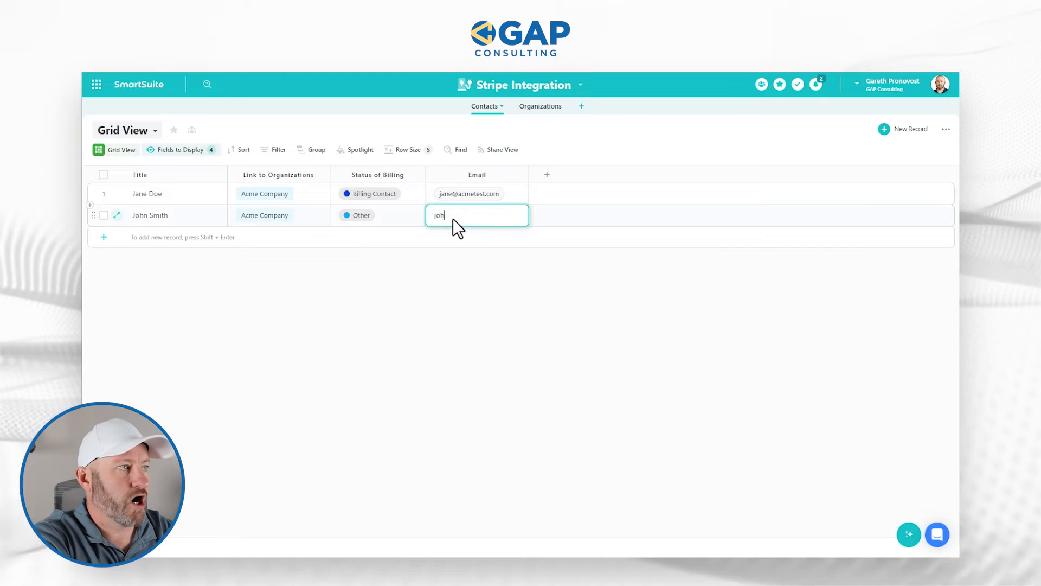
{"action": "type", "text": "n@acmetest"}
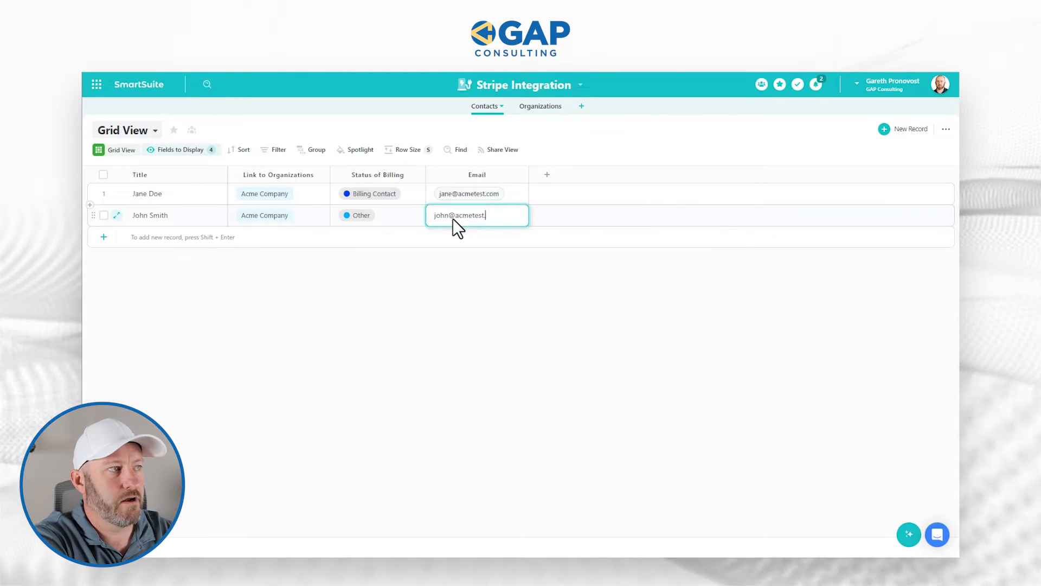
{"action": "type", "text": ".com"}
{"action": "key", "text": "Return"}
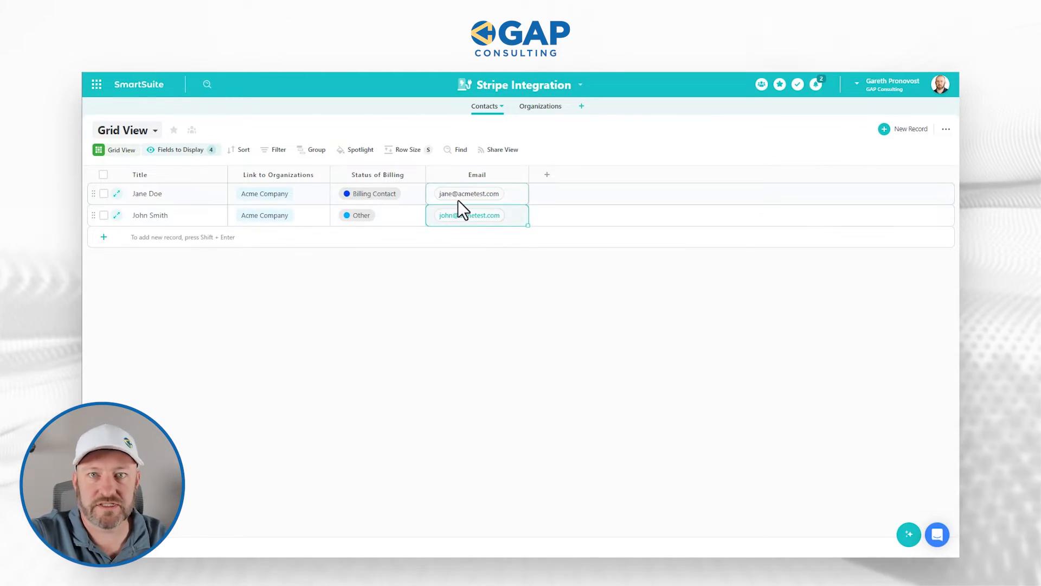
{"action": "left_click", "coordinate": [588, 366]}
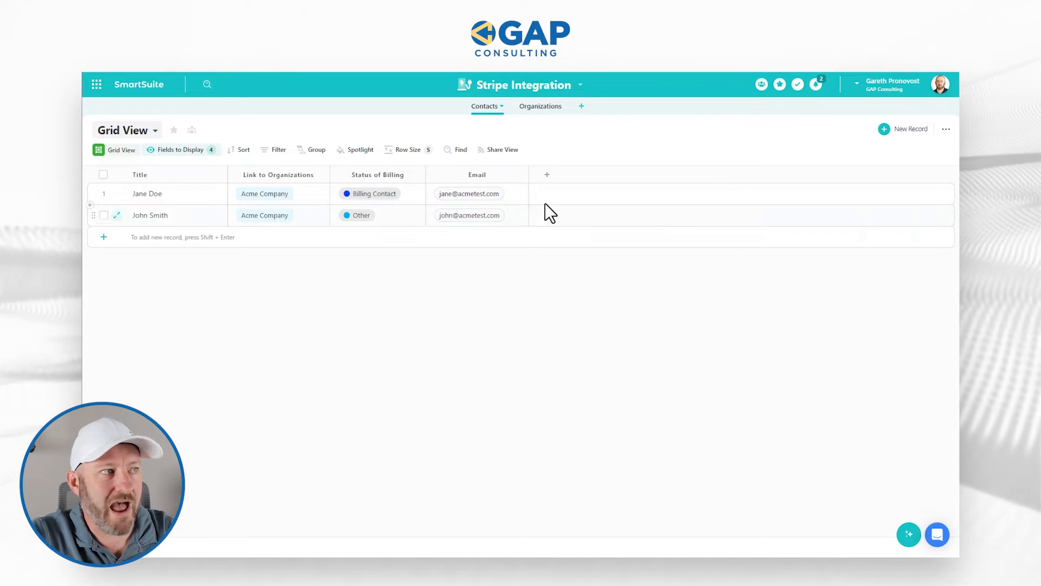
Step: Add a single-line Text field named Stripe ID to the Contacts table
{"action": "left_click", "coordinate": [547, 175]}
{"action": "type", "text": "Stripe ID"}
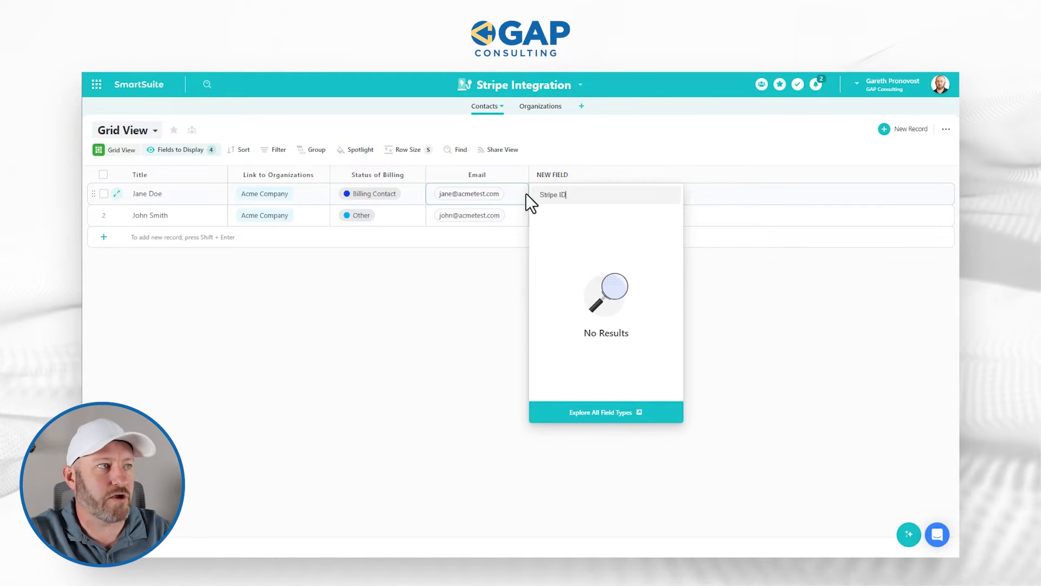
{"action": "key", "text": "ctrl+a"}
{"action": "type", "text": "te"}
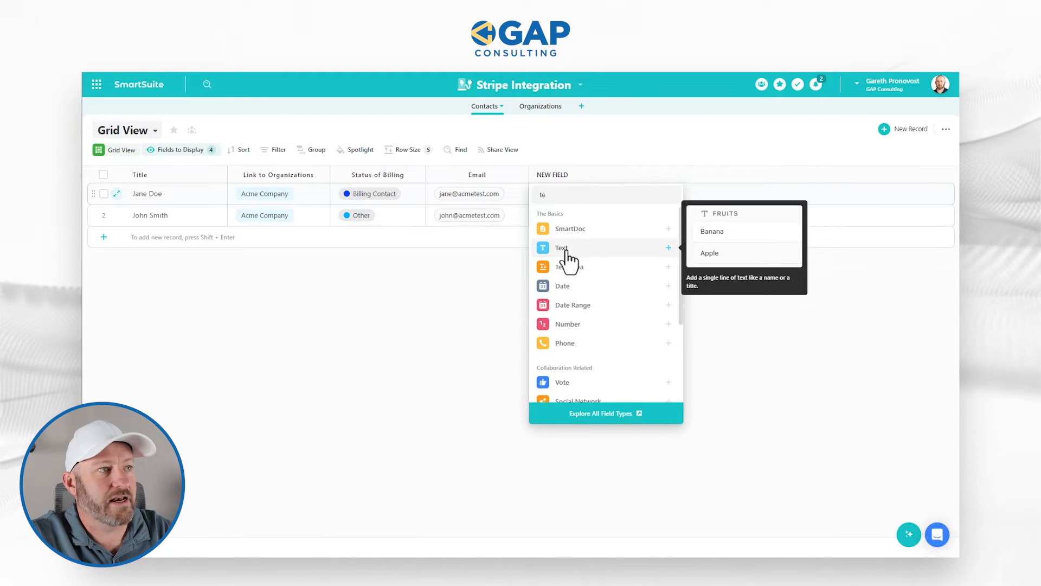
{"action": "left_click", "coordinate": [564, 248]}
{"action": "type", "text": "Str"}
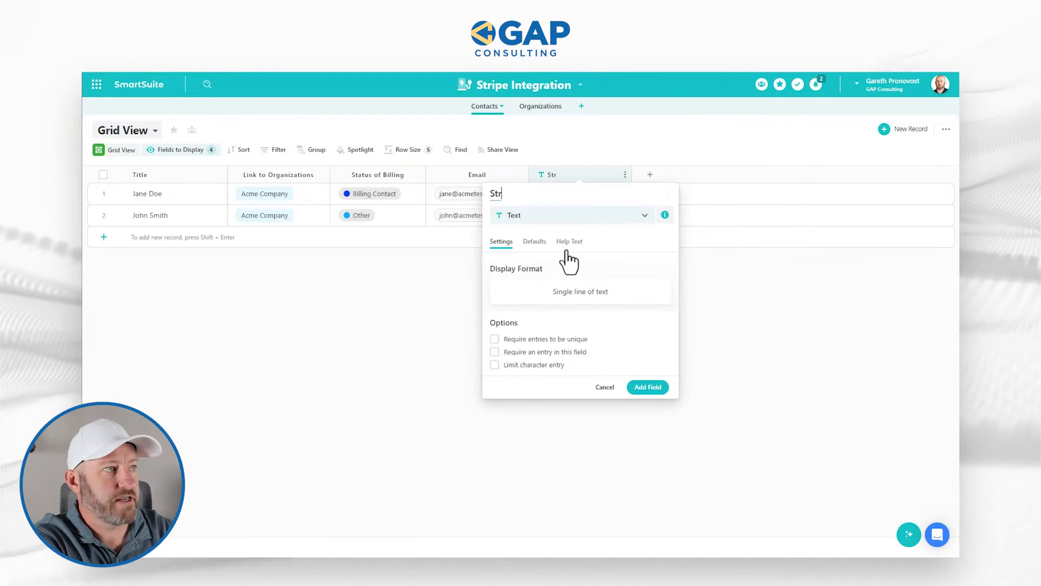
{"action": "type", "text": "ipe ID"}
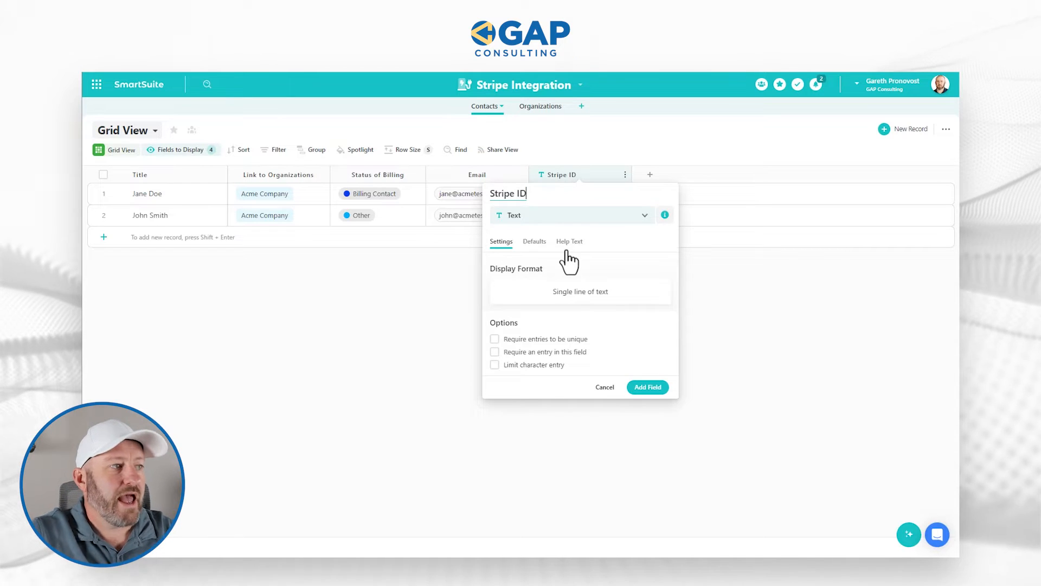
{"action": "left_click", "coordinate": [646, 387]}
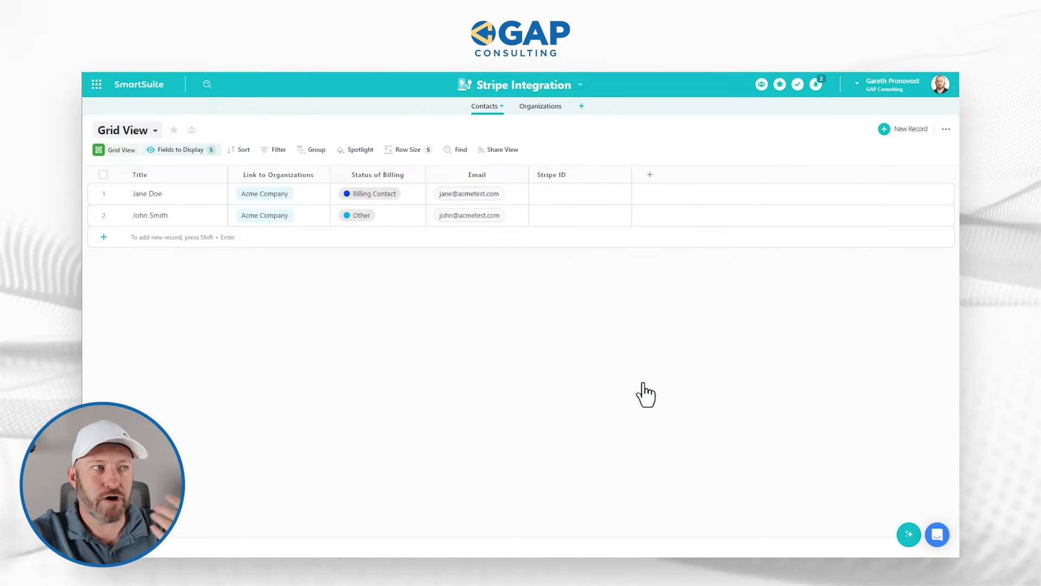
{"action": "left_click", "coordinate": [570, 197]}
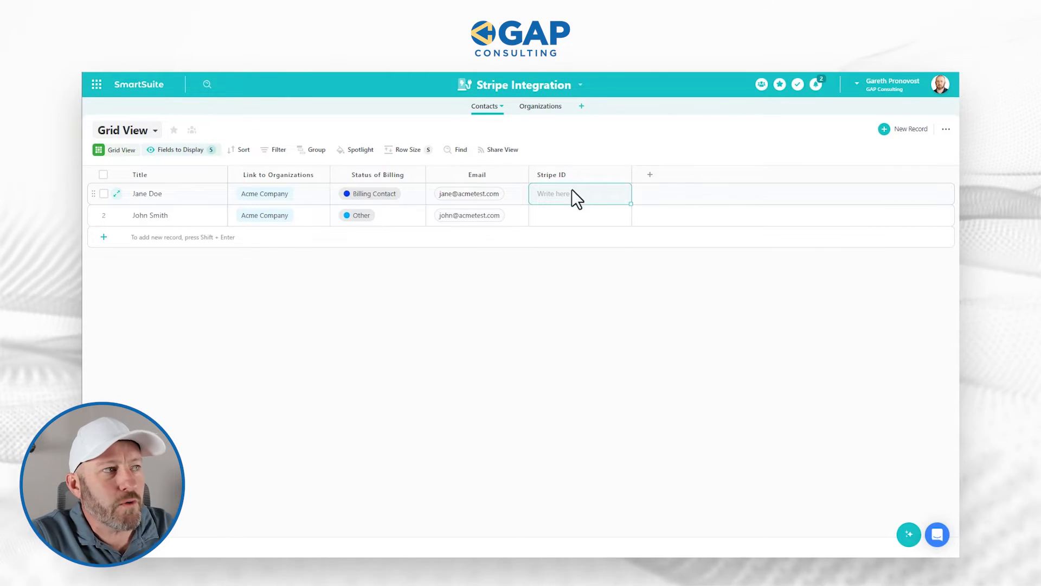
{"action": "left_click", "coordinate": [568, 218]}
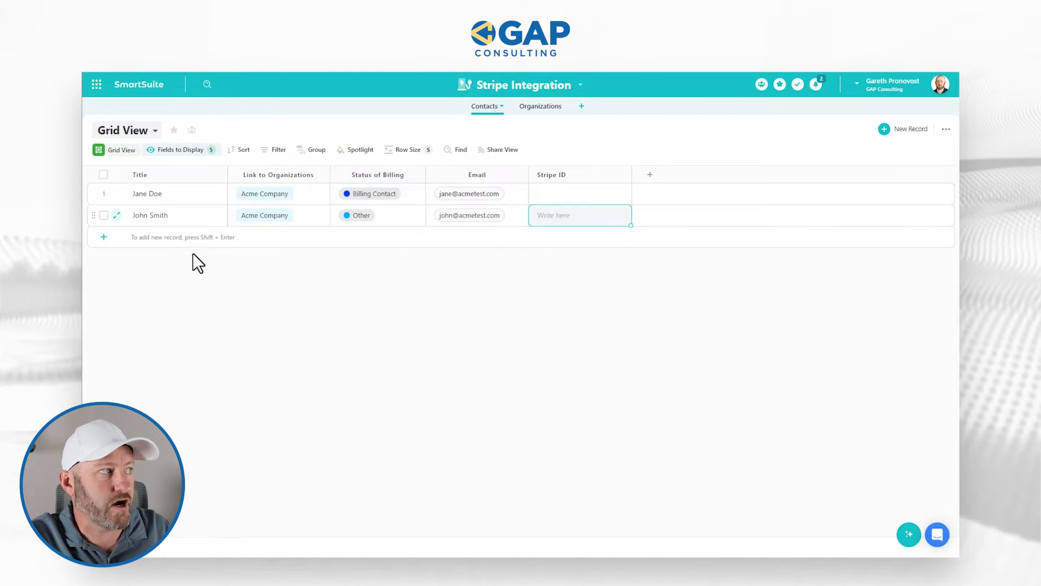
{"action": "left_click", "coordinate": [158, 193]}
{"action": "left_click", "coordinate": [359, 199]}
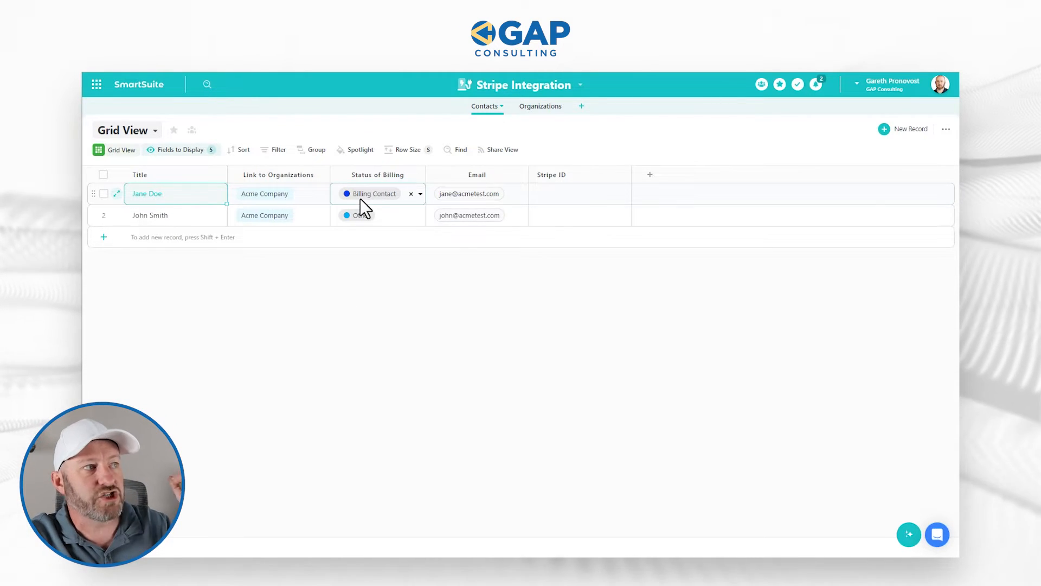
{"action": "left_click", "coordinate": [480, 196]}
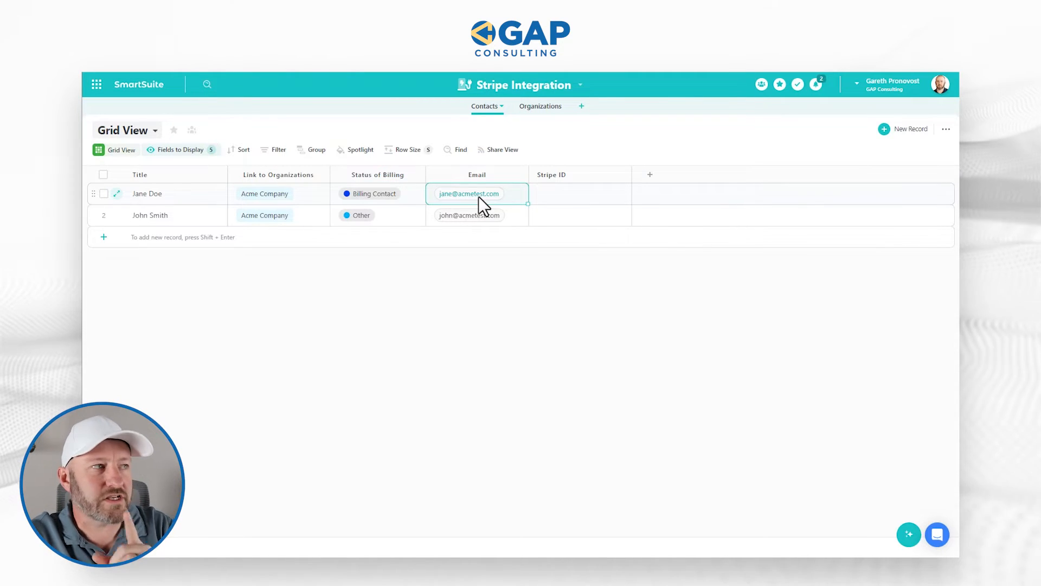
{"action": "left_click", "coordinate": [397, 194]}
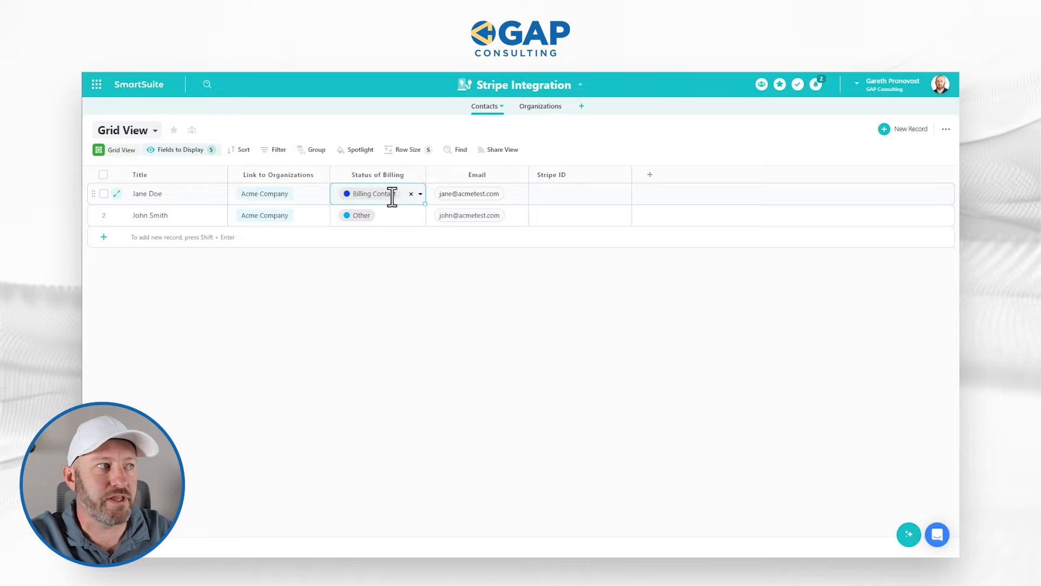
{"action": "left_click", "coordinate": [479, 197]}
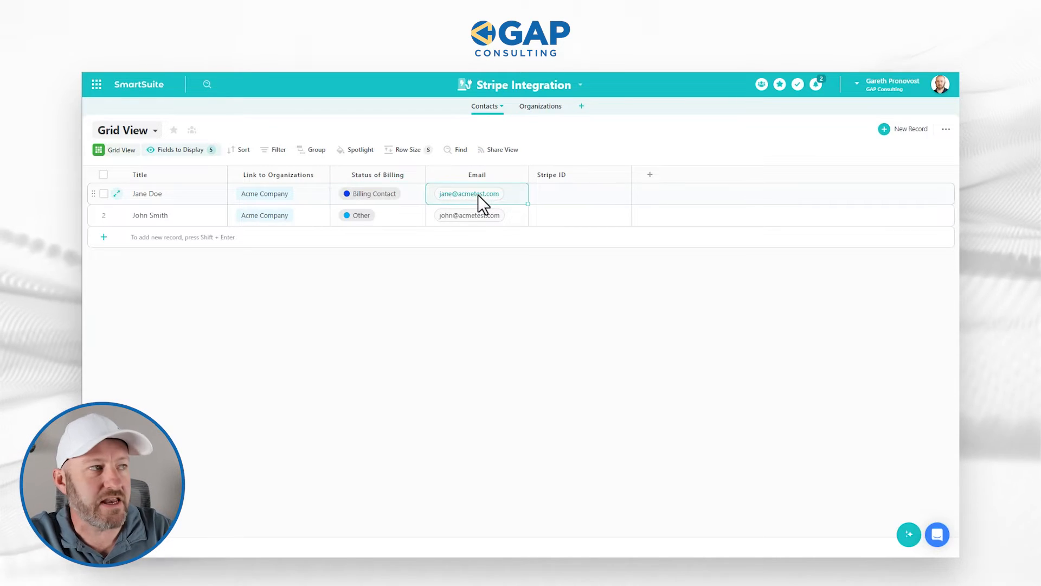
{"action": "left_click", "coordinate": [575, 198]}
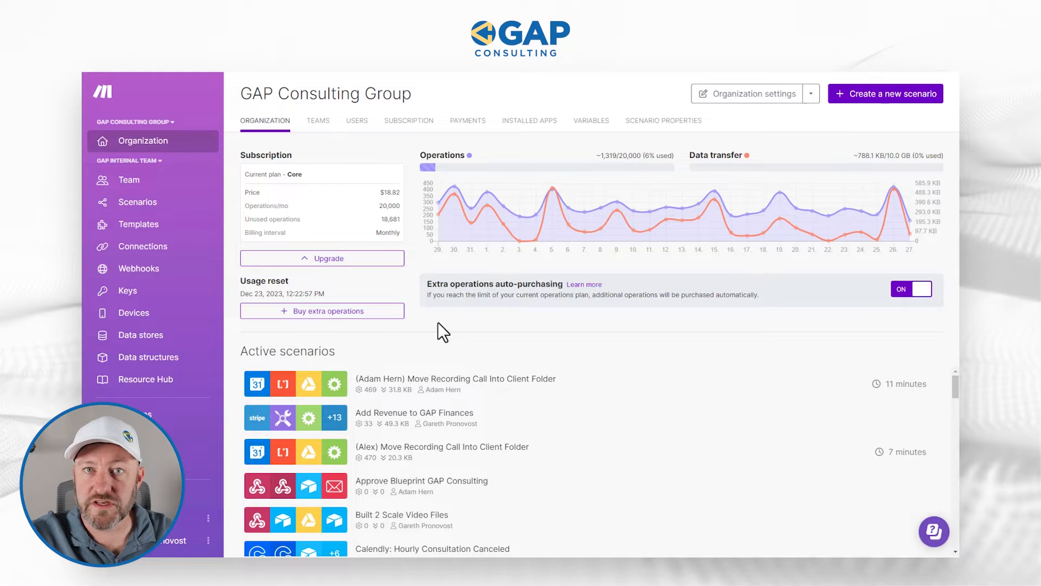
Step: In Make, create a new scenario that starts with the Webhooks Custom mailhook trigger
{"action": "left_click", "coordinate": [866, 97]}
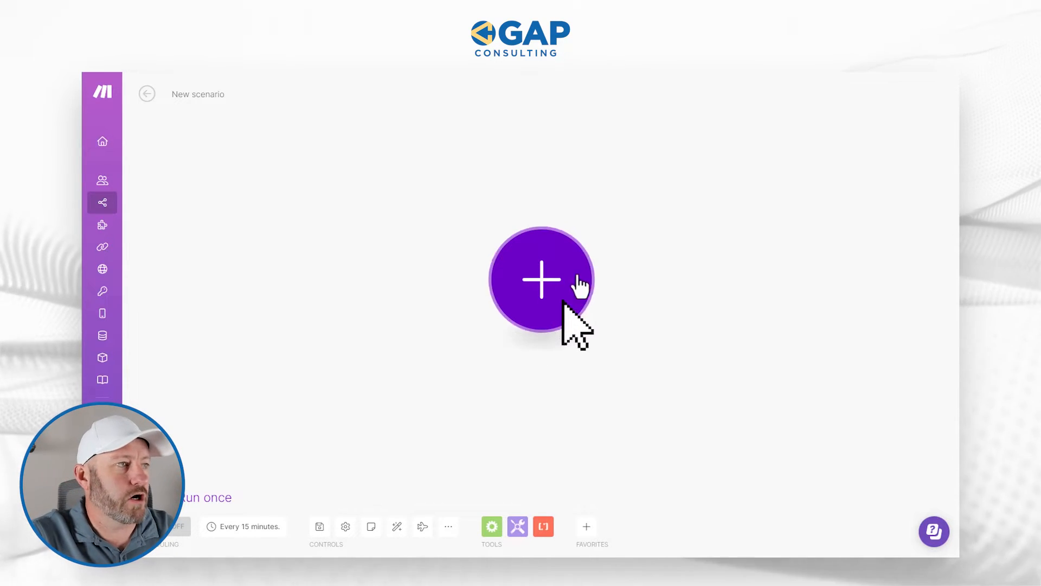
{"action": "left_click", "coordinate": [552, 328]}
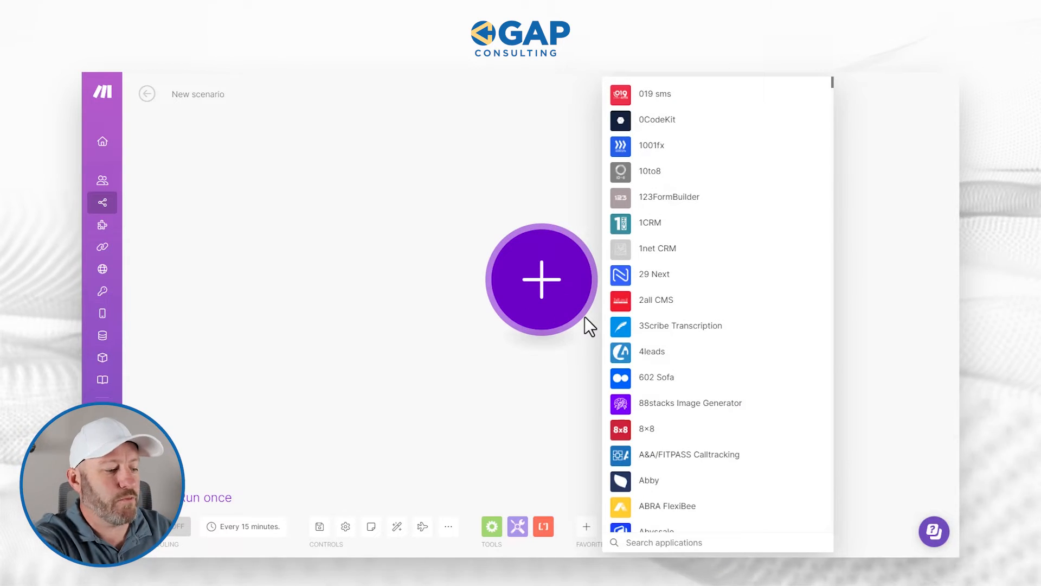
{"action": "type", "text": "webho"}
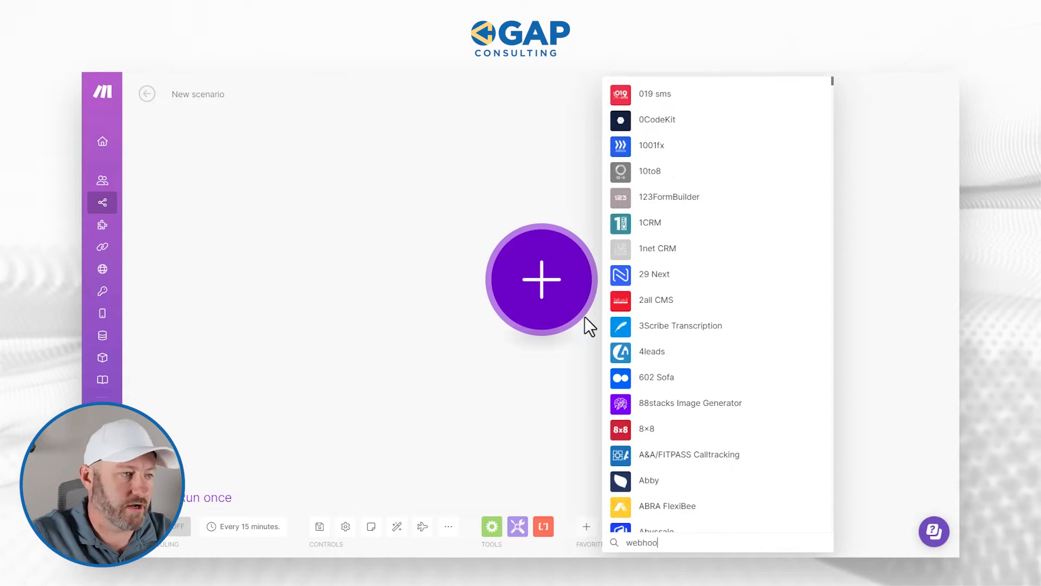
{"action": "type", "text": "o"}
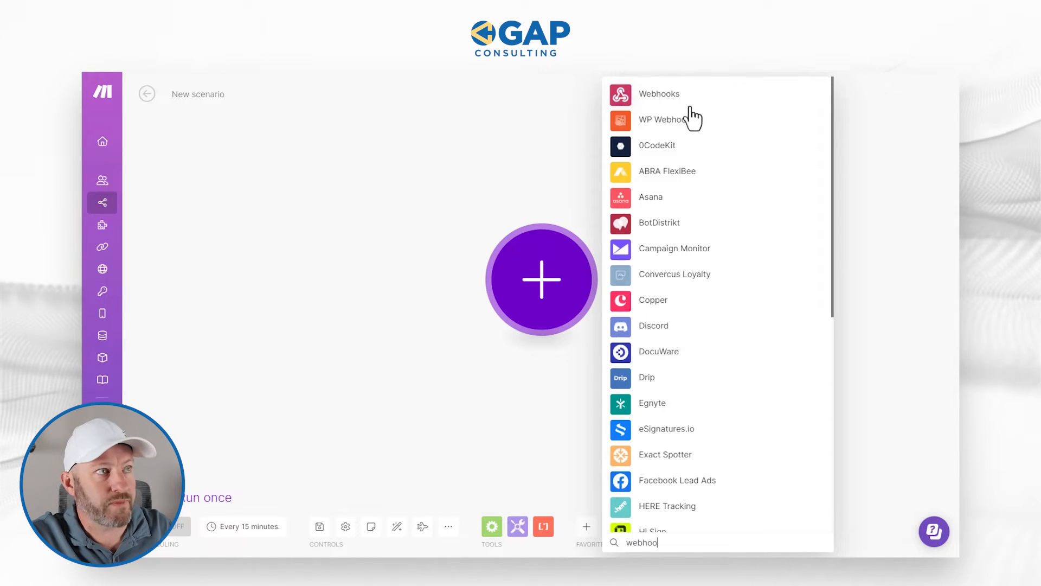
{"action": "left_click", "coordinate": [659, 94]}
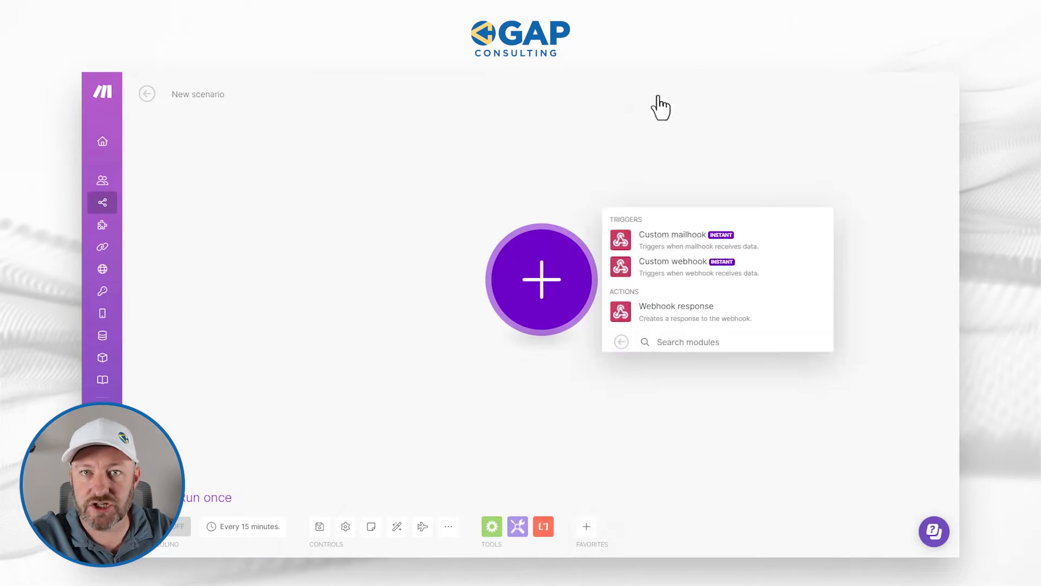
{"action": "left_click", "coordinate": [670, 251]}
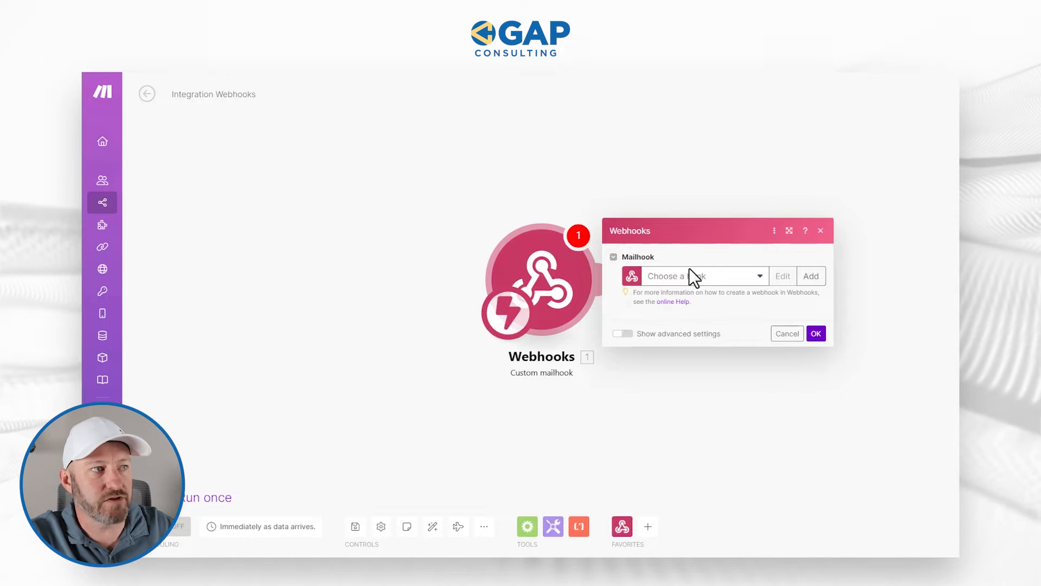
Step: Add a new webhook named "test for stripe" to the mailhook module and save it
{"action": "left_click", "coordinate": [809, 277]}
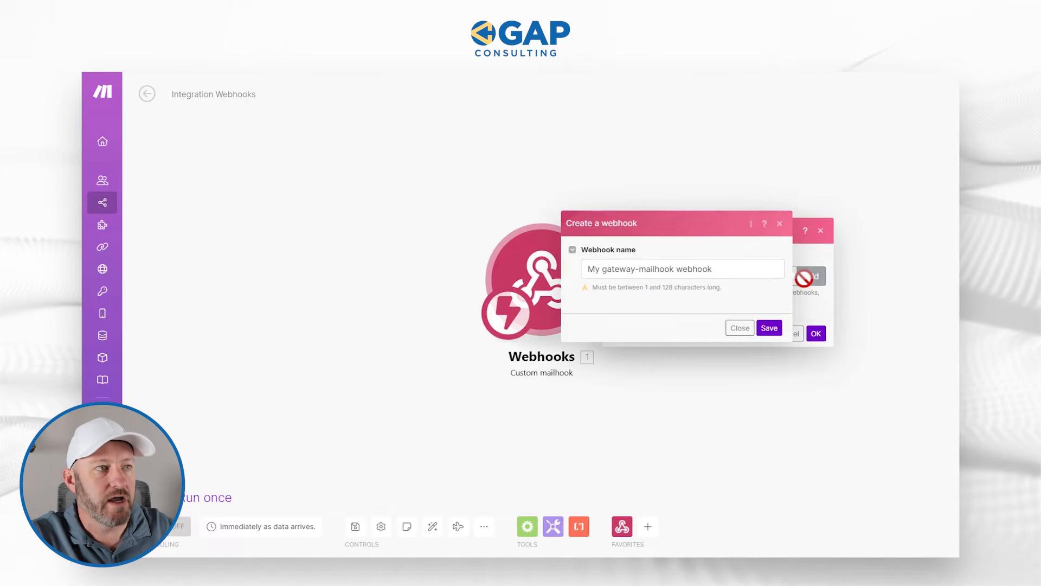
{"action": "triple_click", "coordinate": [681, 269]}
{"action": "type", "text": "test for"}
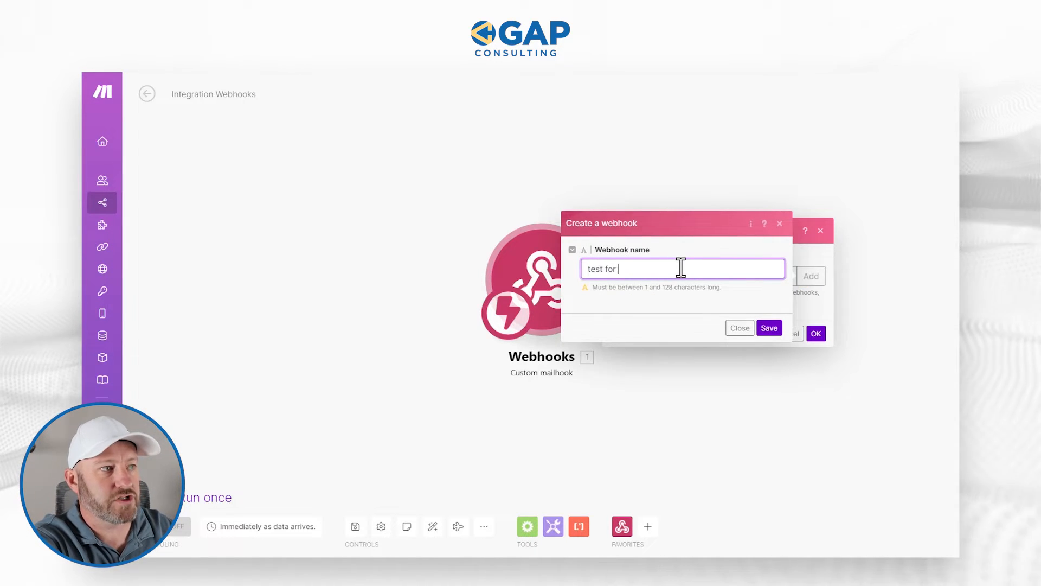
{"action": "type", "text": " stripe"}
{"action": "left_click", "coordinate": [768, 328]}
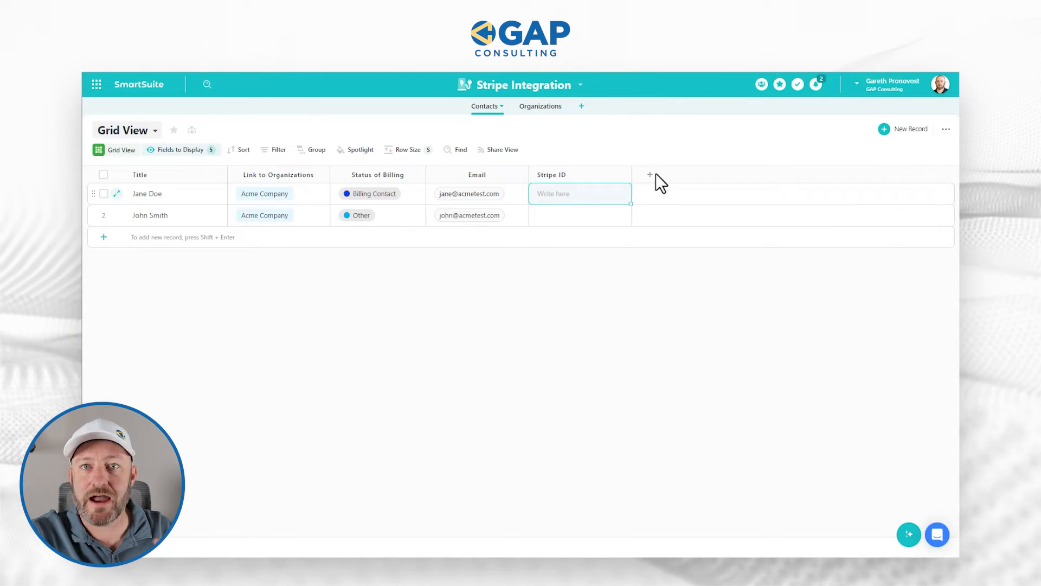
Step: Back in SmartSuite, create the Stripe Integration solution's first automation with the trigger "When a record matches a condition"
{"action": "left_click", "coordinate": [549, 87]}
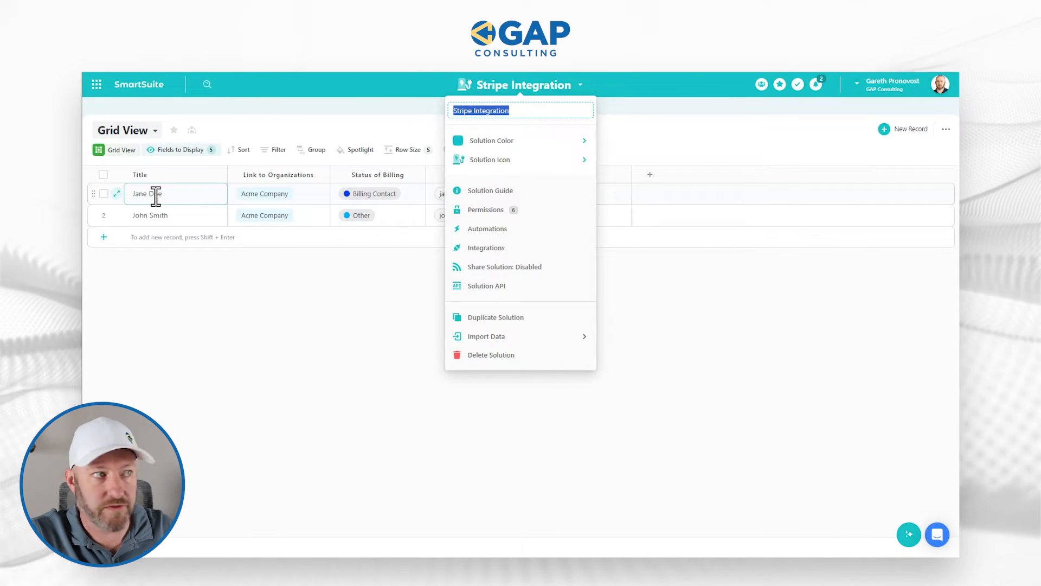
{"action": "left_click", "coordinate": [467, 232]}
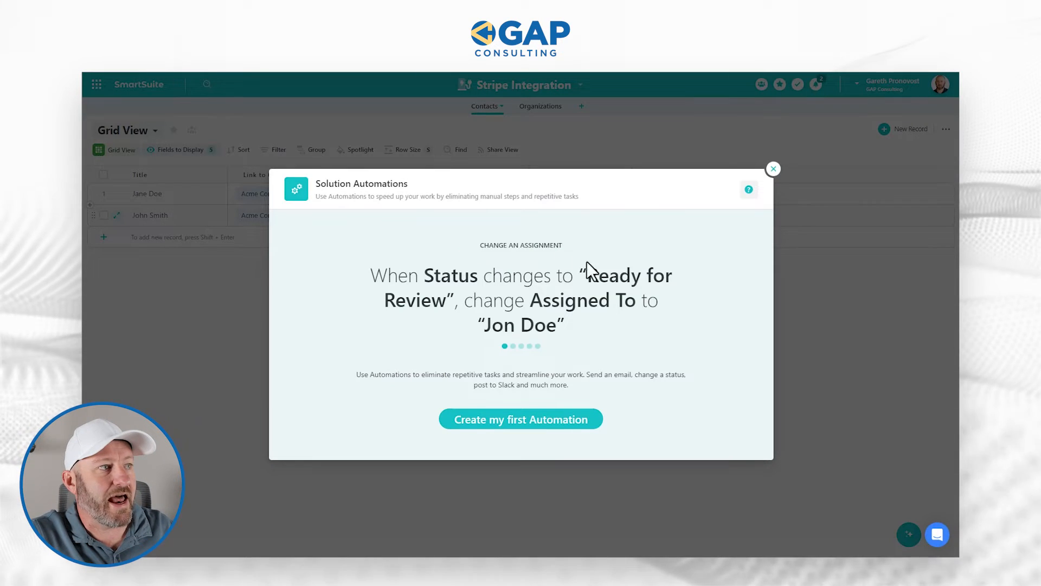
{"action": "left_click", "coordinate": [530, 429]}
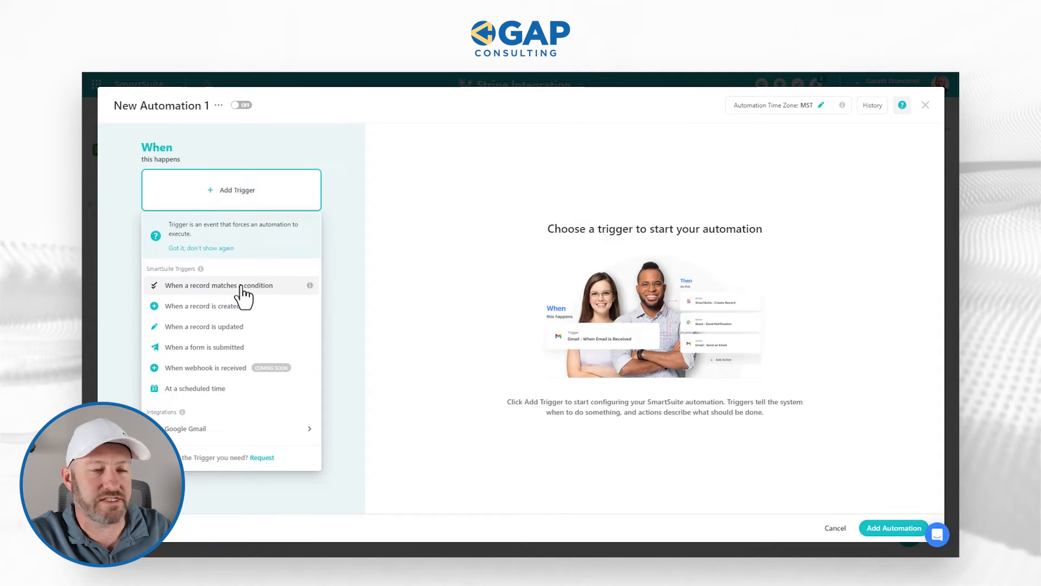
{"action": "left_click", "coordinate": [241, 286]}
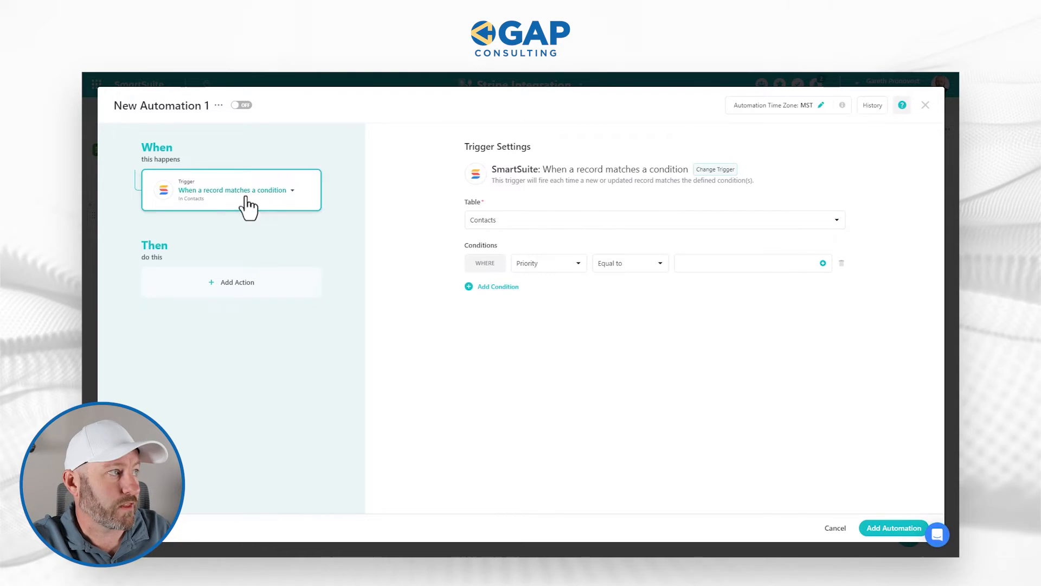
Step: Set the trigger's first condition to Title is not empty
{"action": "left_click", "coordinate": [542, 266]}
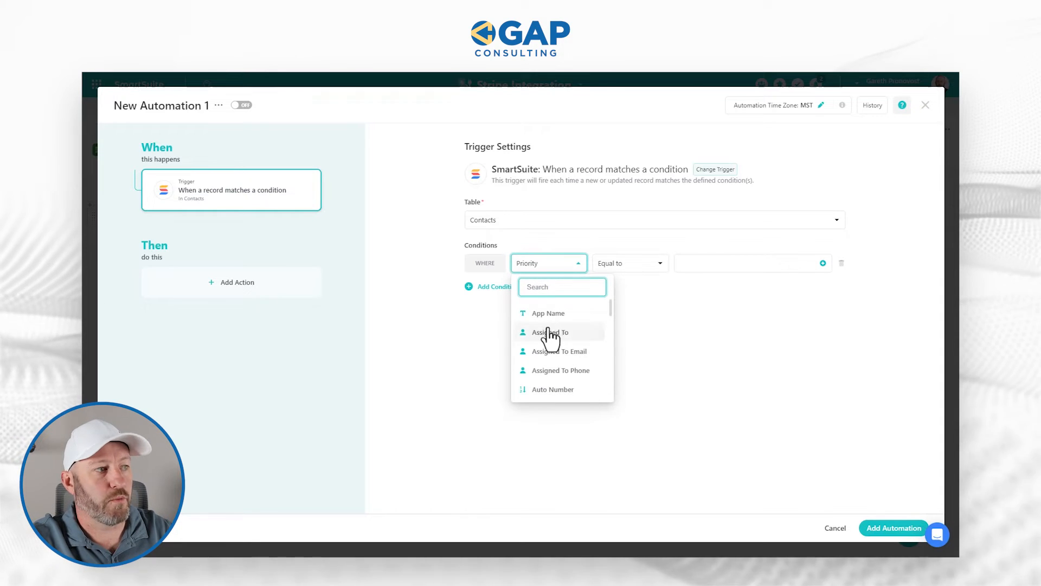
{"action": "type", "text": "tit"}
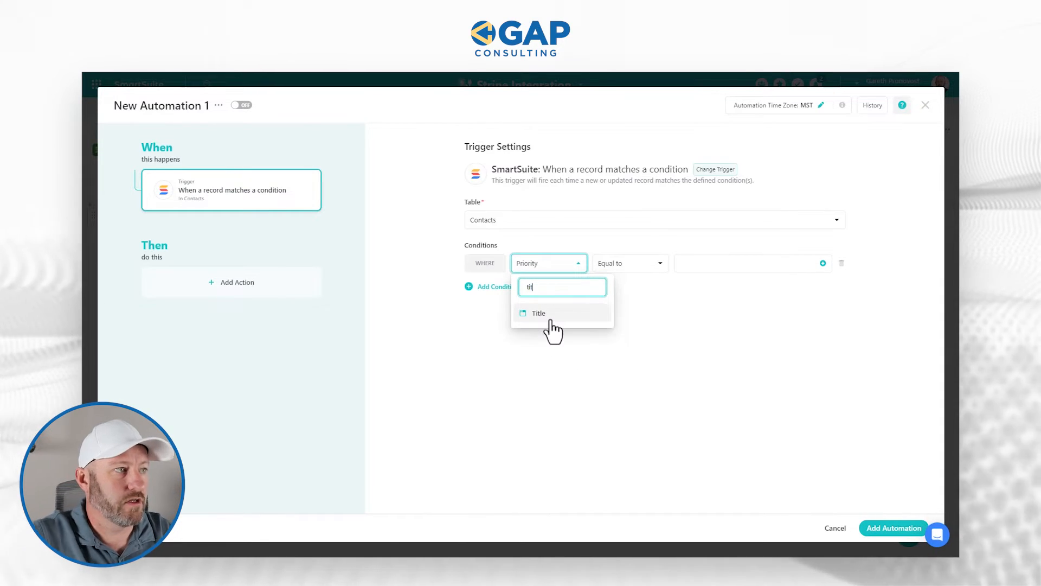
{"action": "left_click", "coordinate": [551, 316]}
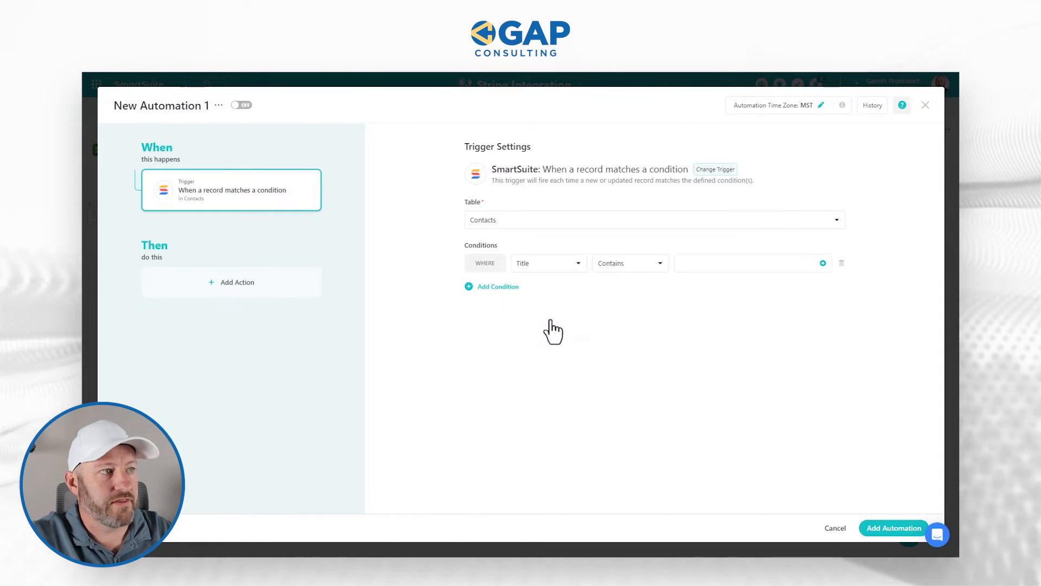
{"action": "left_click", "coordinate": [624, 265]}
{"action": "left_click", "coordinate": [624, 378]}
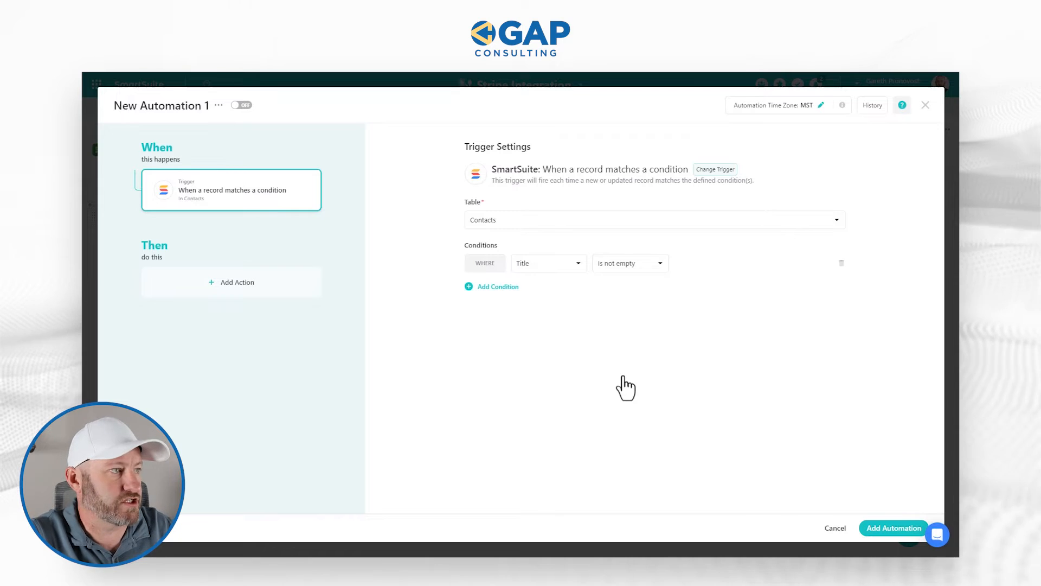
Step: Add an AND condition to the trigger requiring that Email is not empty
{"action": "left_click", "coordinate": [506, 288]}
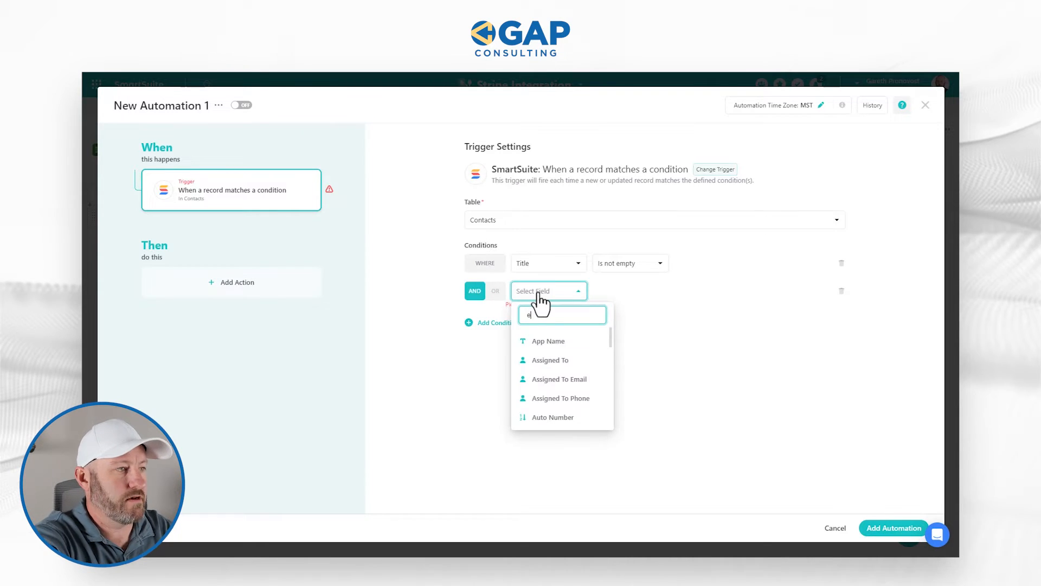
{"action": "type", "text": "ema"}
{"action": "left_click", "coordinate": [542, 361]}
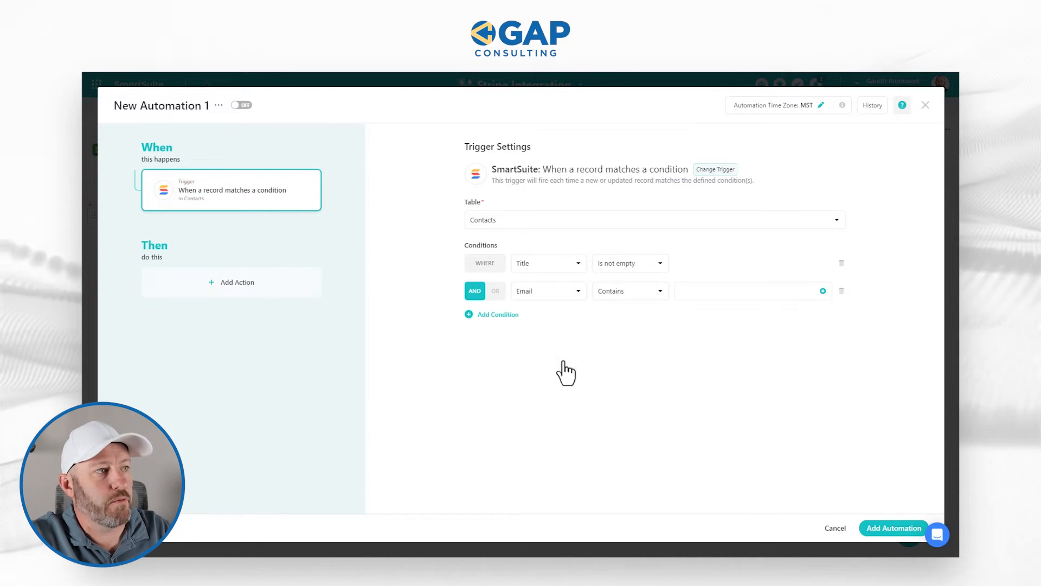
{"action": "left_click", "coordinate": [627, 296]}
{"action": "left_click", "coordinate": [629, 417]}
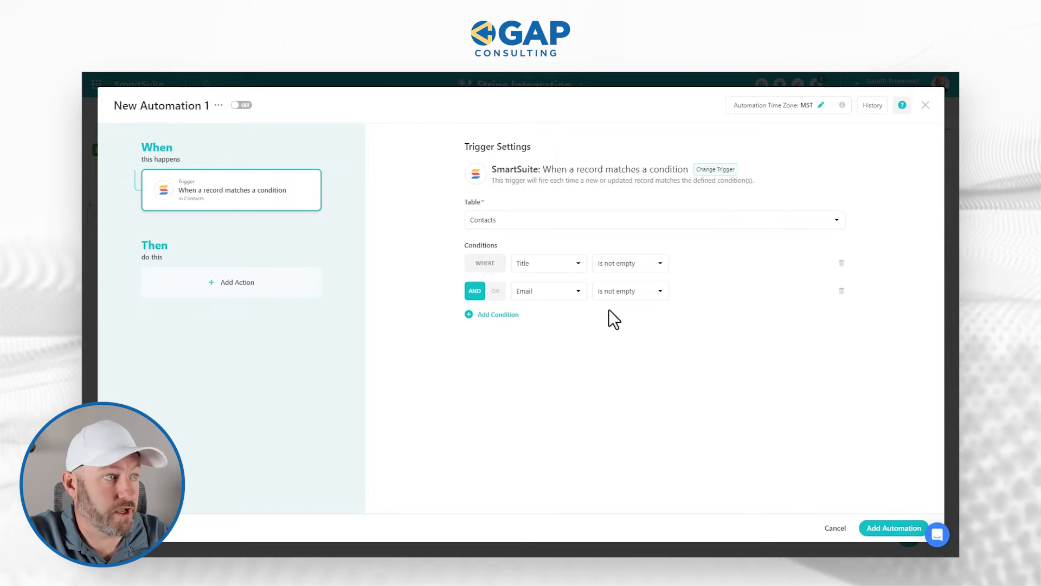
Step: Add an AND condition to the trigger requiring Status of Billing to equal Billing Contact
{"action": "left_click", "coordinate": [504, 315]}
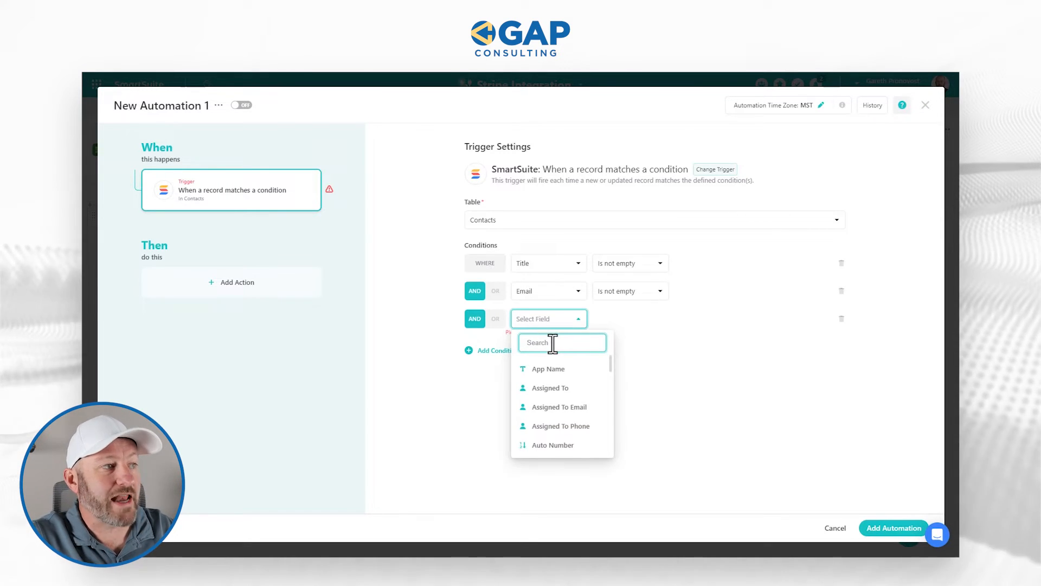
{"action": "type", "text": "stat"}
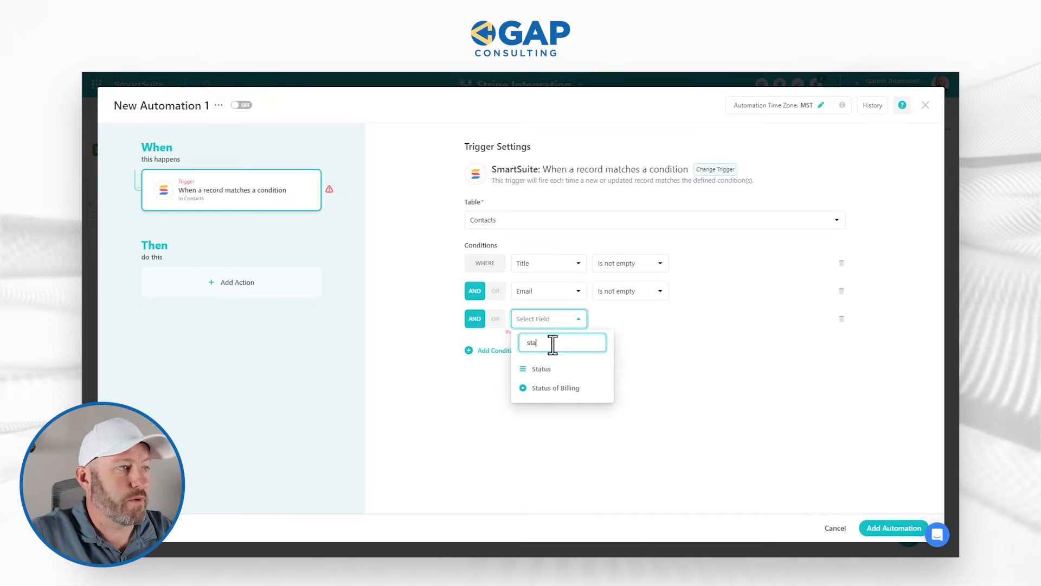
{"action": "left_click", "coordinate": [564, 386]}
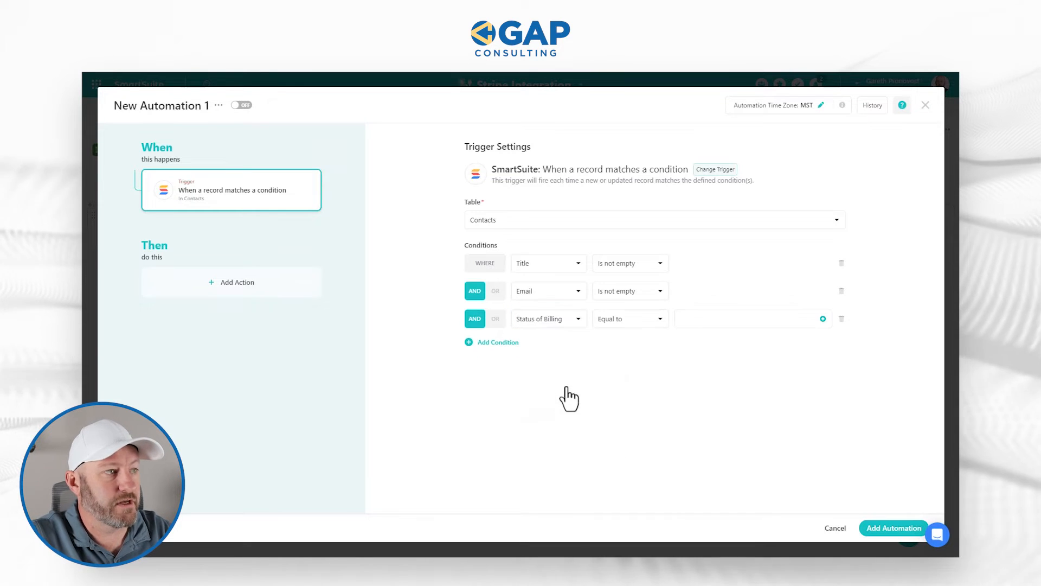
{"action": "left_click", "coordinate": [710, 319]}
{"action": "left_click", "coordinate": [716, 372]}
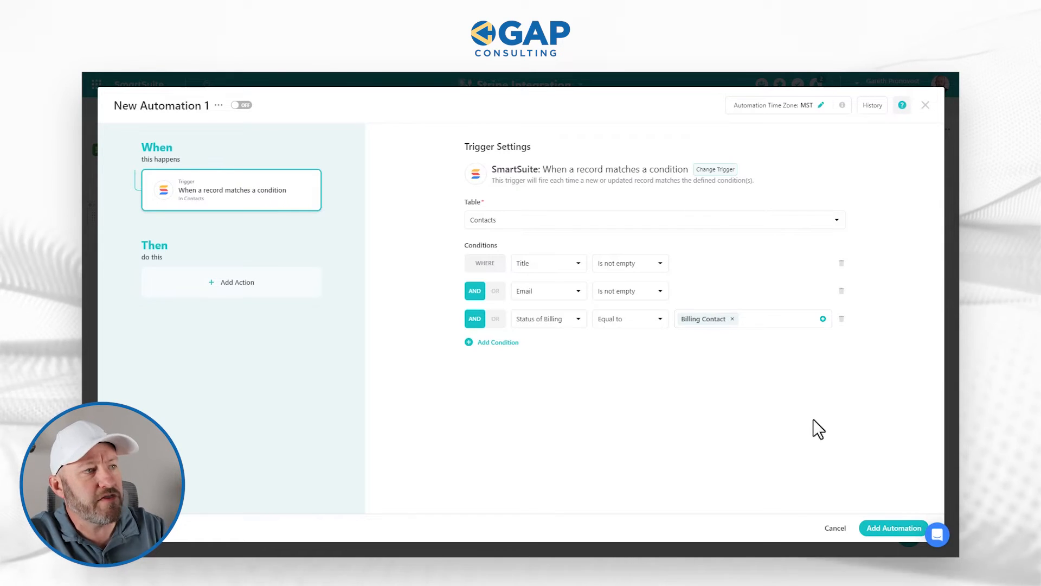
Step: Add an AND condition to the trigger requiring that Stripe ID is empty
{"action": "left_click", "coordinate": [487, 342]}
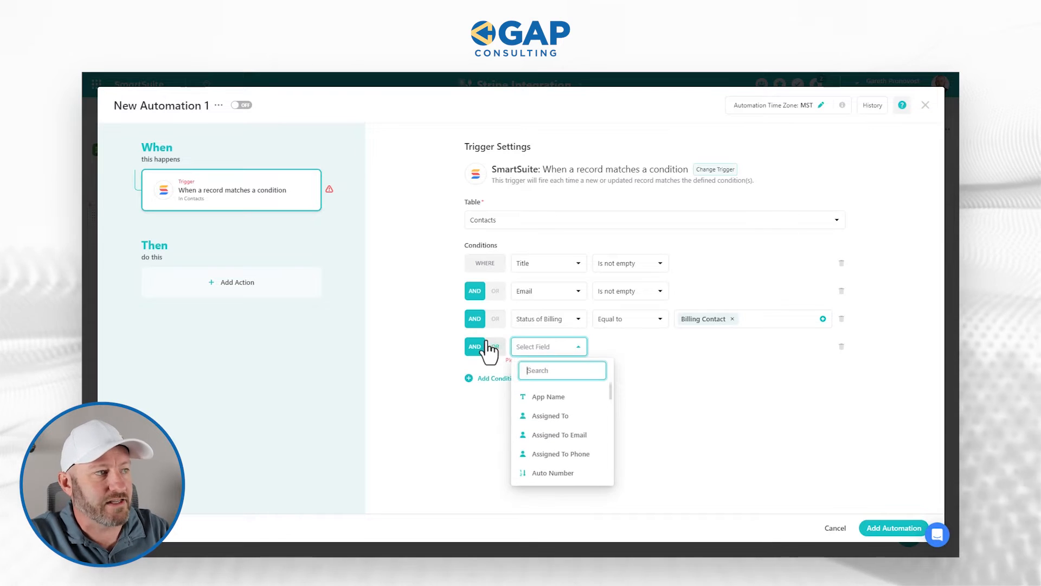
{"action": "type", "text": "str"}
{"action": "left_click", "coordinate": [562, 398]}
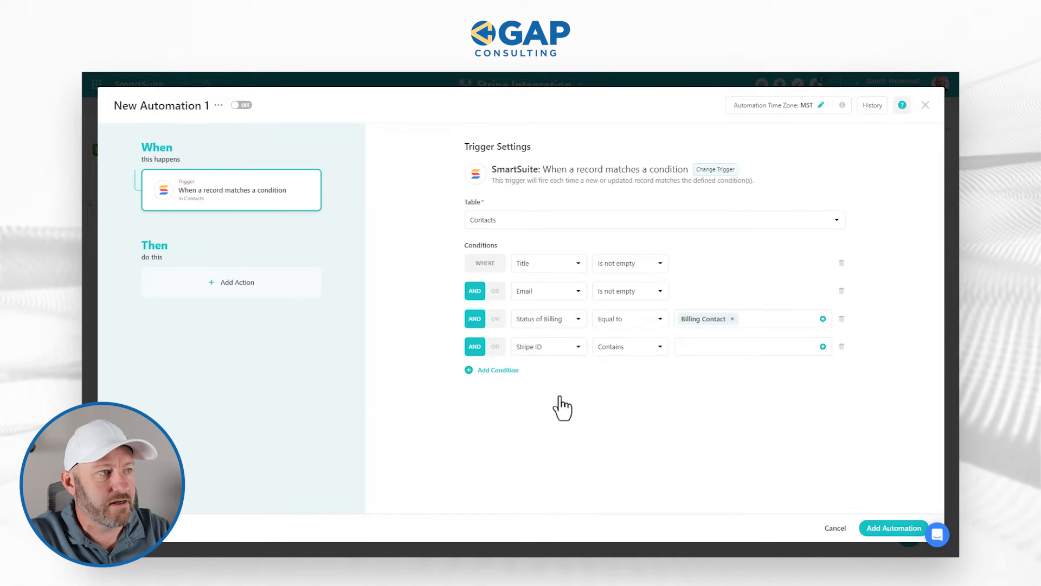
{"action": "left_click", "coordinate": [614, 358]}
{"action": "left_click", "coordinate": [632, 447]}
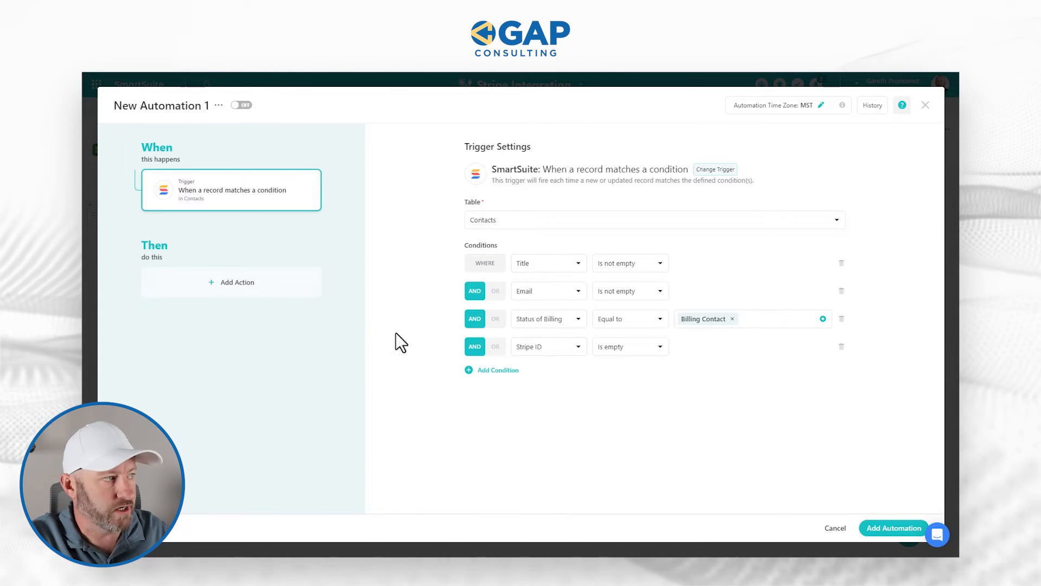
Step: Add a Send an email action to the automation and paste the Make mailhook address as its recipient
{"action": "left_click", "coordinate": [267, 292]}
{"action": "mouse_move", "coordinate": [255, 273]}
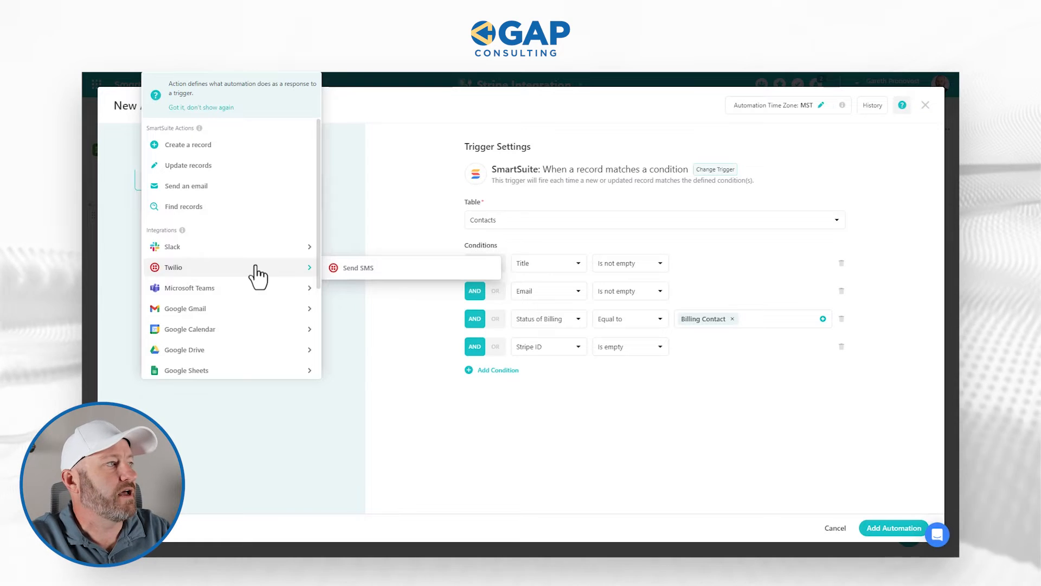
{"action": "left_click", "coordinate": [199, 186]}
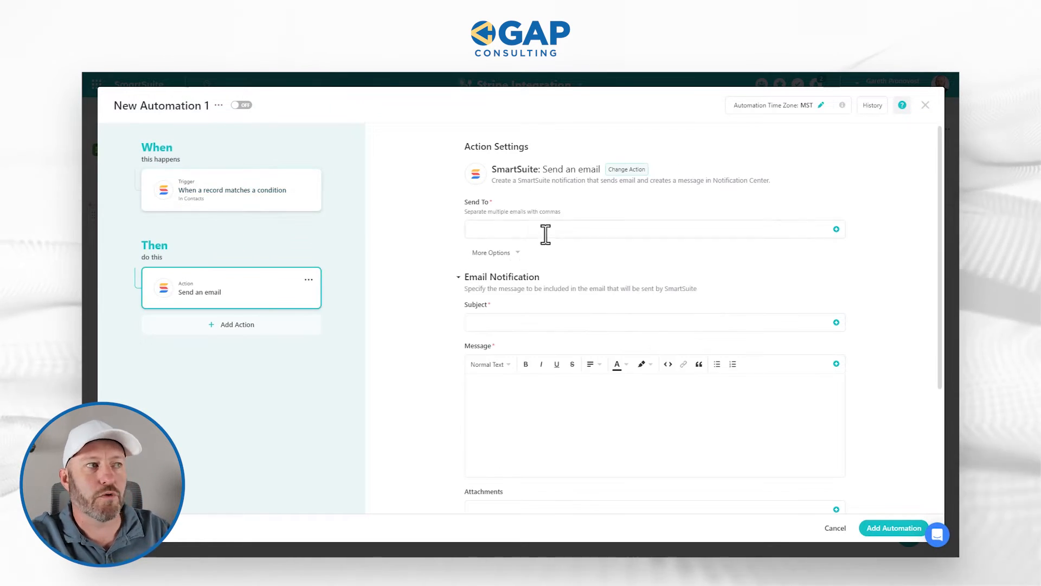
{"action": "left_click", "coordinate": [546, 234]}
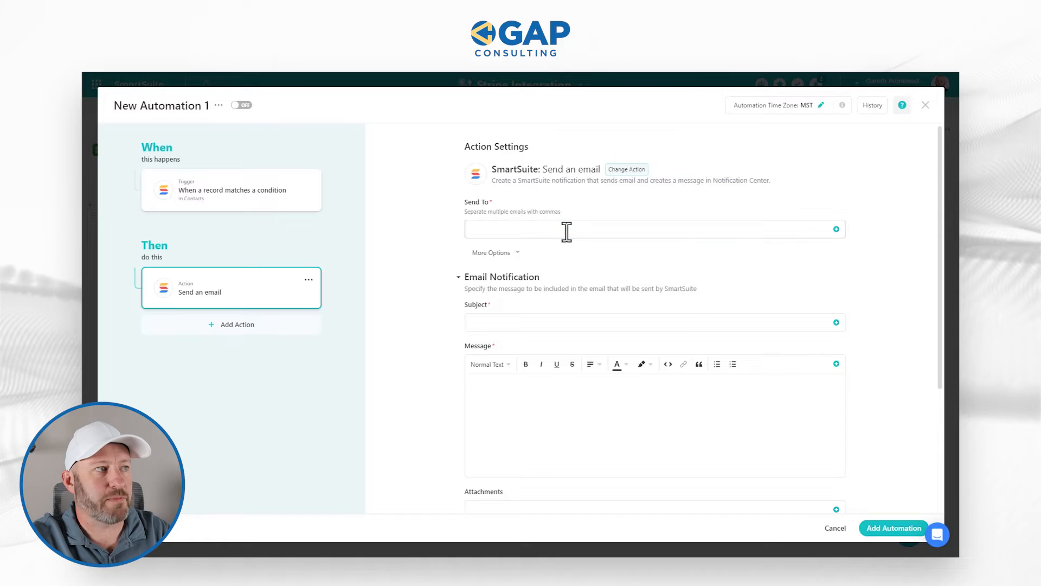
{"action": "left_click", "coordinate": [566, 232]}
{"action": "key", "text": "ctrl+v"}
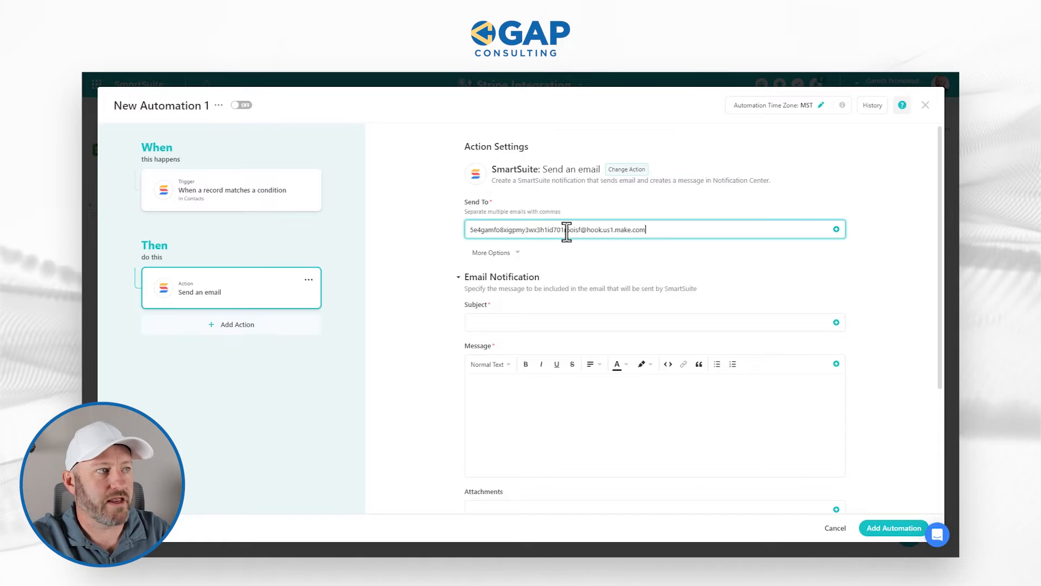
{"action": "left_click_drag", "start_coordinate": [470, 230], "coordinate": [690, 228]}
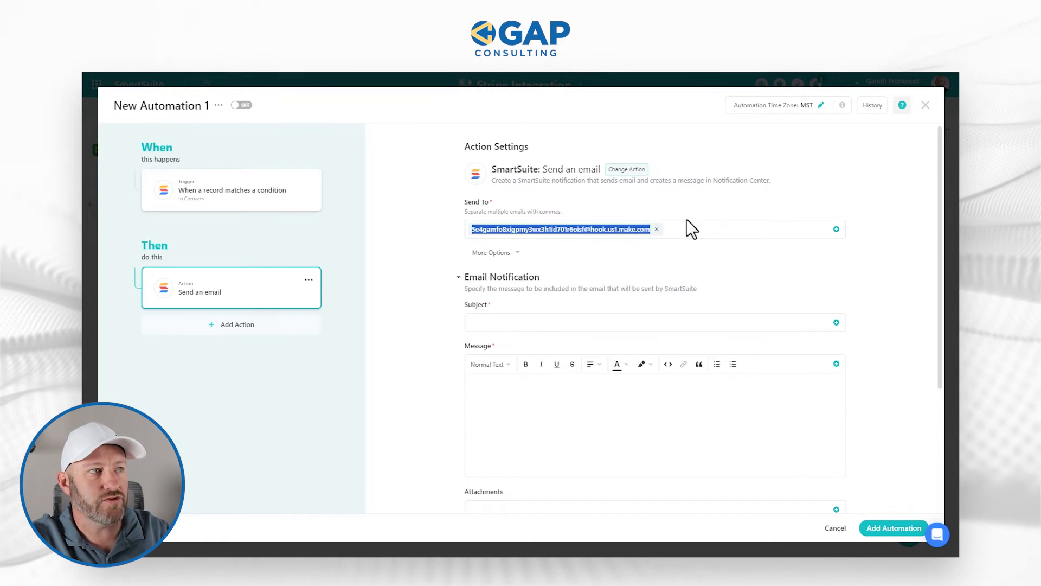
Step: Search the trigger fields for "rec" to find a record identifier for the email's subject
{"action": "left_click", "coordinate": [684, 234]}
{"action": "left_click", "coordinate": [682, 217]}
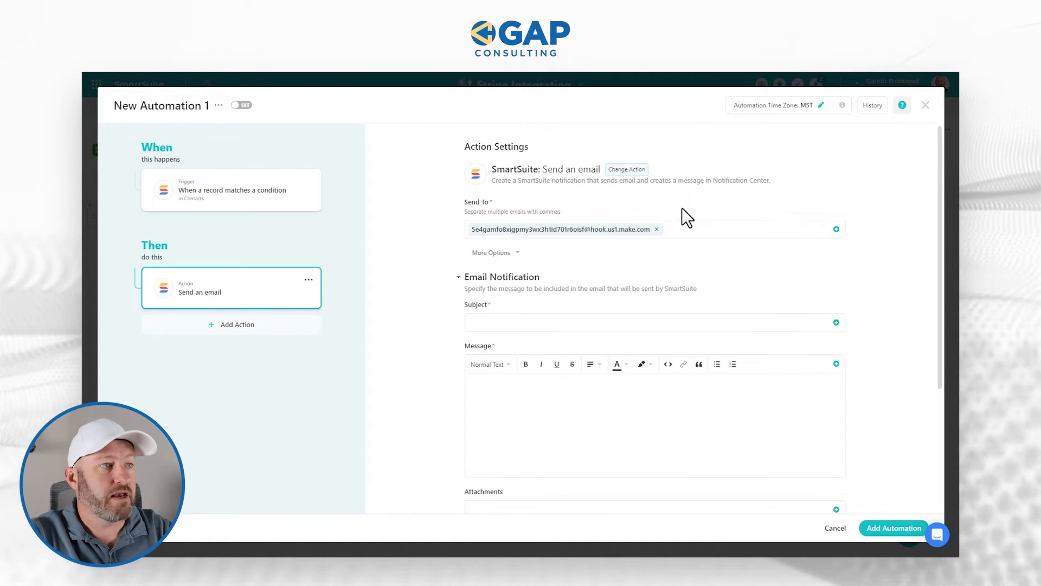
{"action": "left_click", "coordinate": [697, 321]}
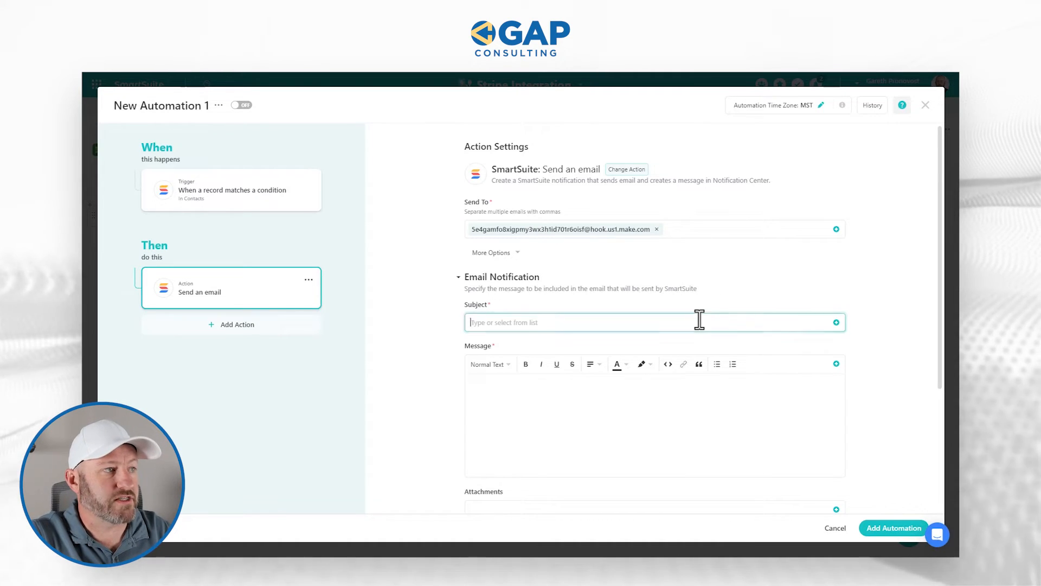
{"action": "left_click", "coordinate": [836, 323]}
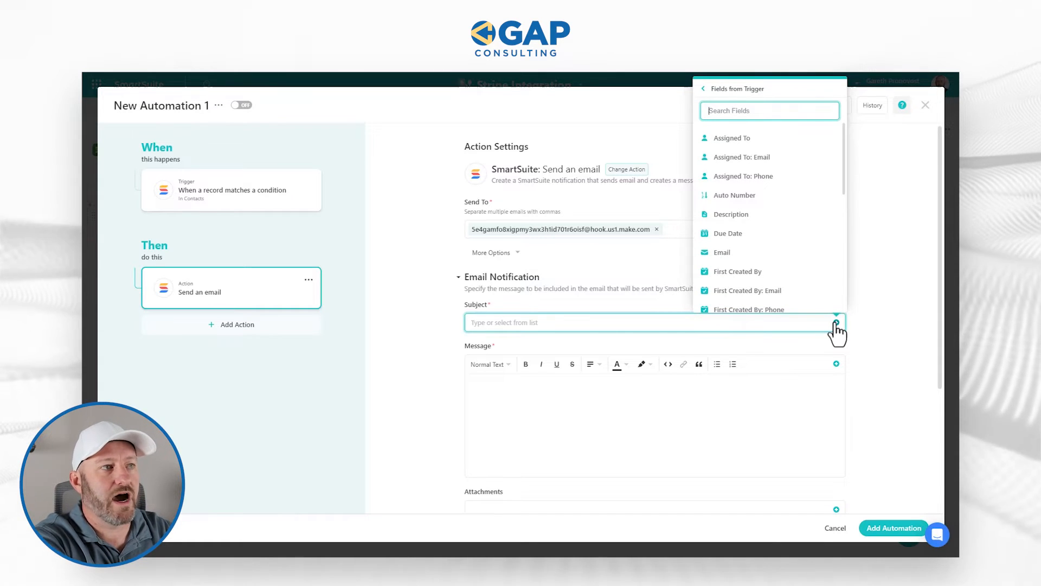
{"action": "type", "text": "rec"}
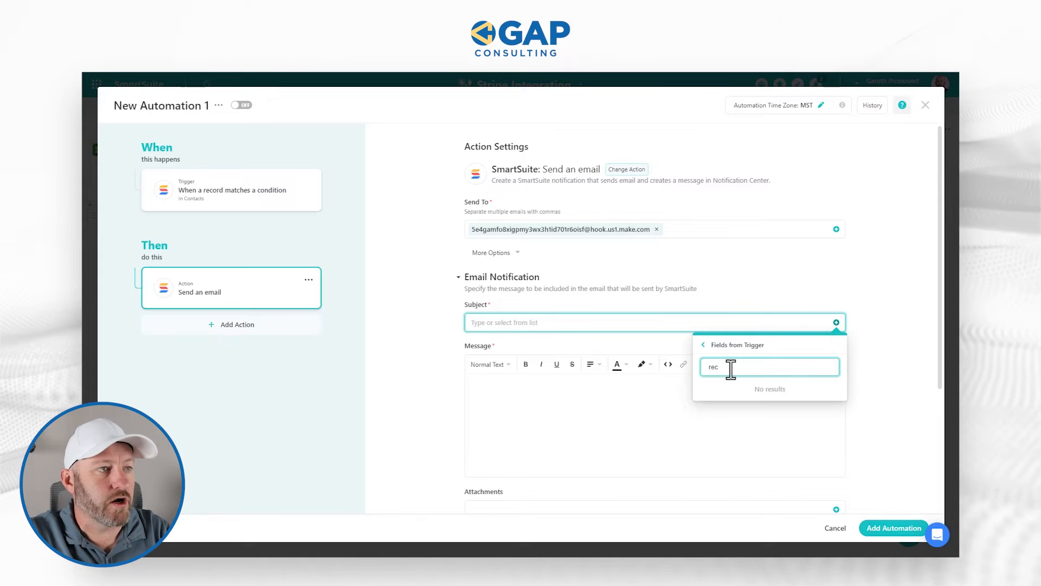
Step: Fill in the email notification with placeholder content: 1 as the subject and 2 as the message
{"action": "left_click", "coordinate": [629, 323]}
{"action": "type", "text": "1"}
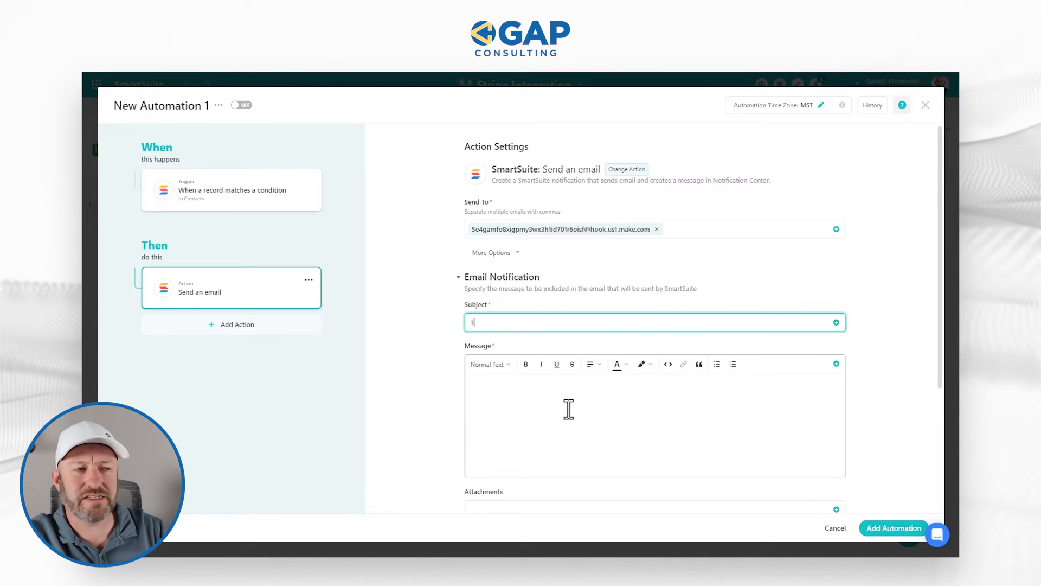
{"action": "left_click", "coordinate": [568, 411]}
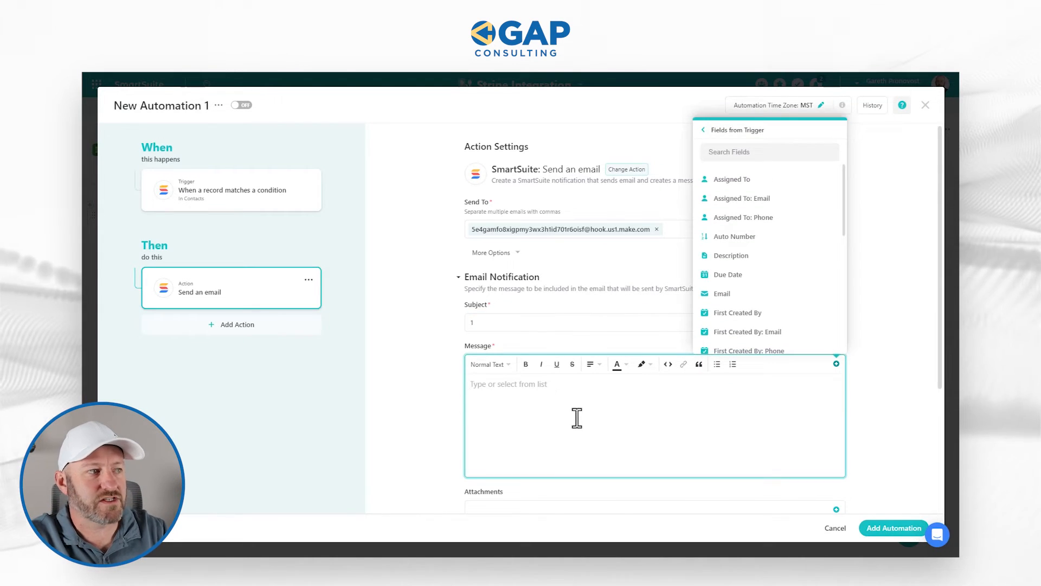
{"action": "left_click", "coordinate": [481, 322]}
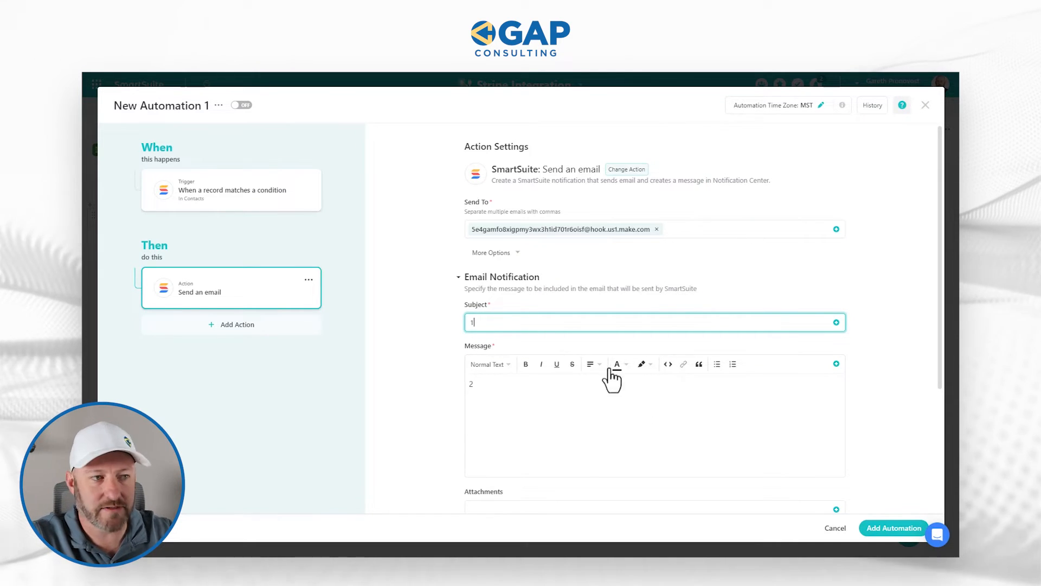
Step: Add the automation to the solution, switch it on, and return to the Contacts grid
{"action": "left_click", "coordinate": [894, 527]}
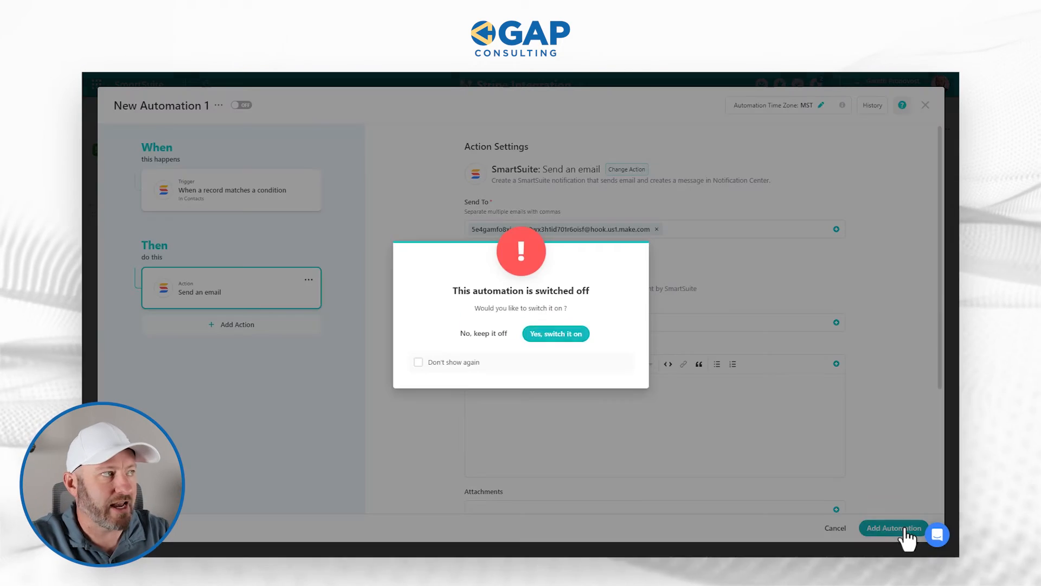
{"action": "left_click", "coordinate": [543, 334]}
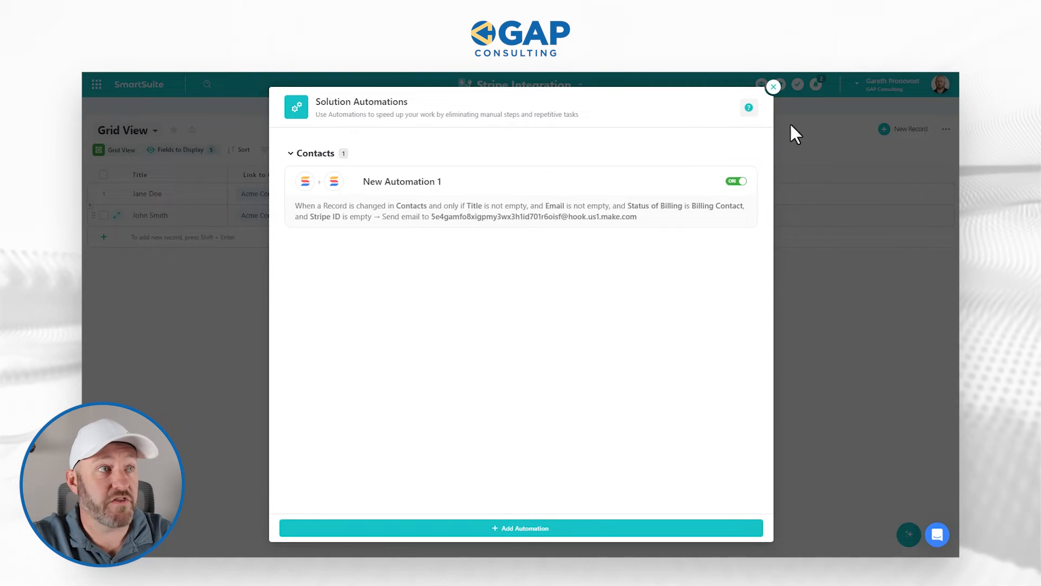
{"action": "left_click", "coordinate": [773, 87]}
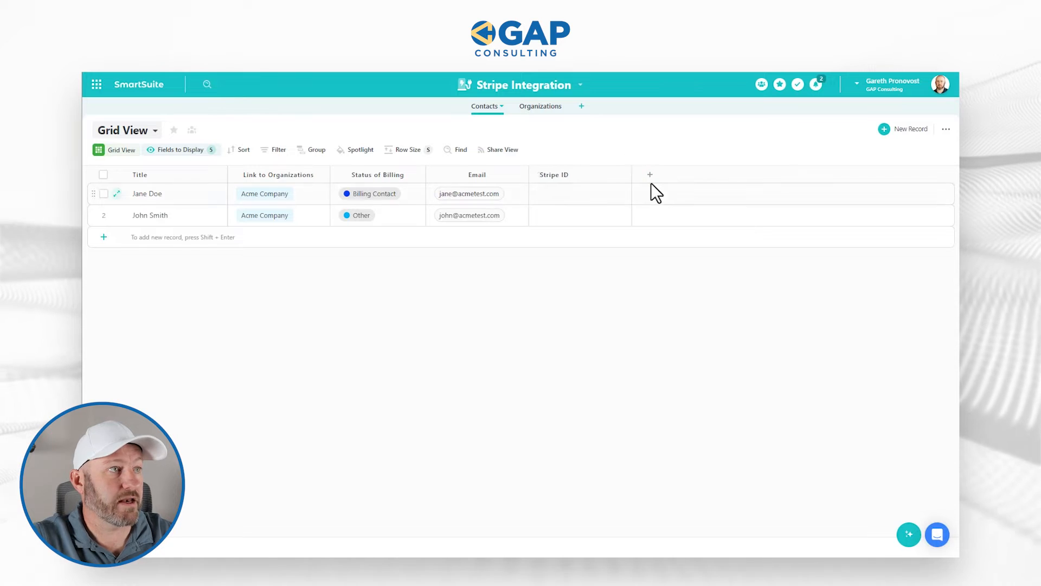
Step: Add a Record ID field to the Contacts table and widen its column to fit the full IDs
{"action": "left_click", "coordinate": [651, 176]}
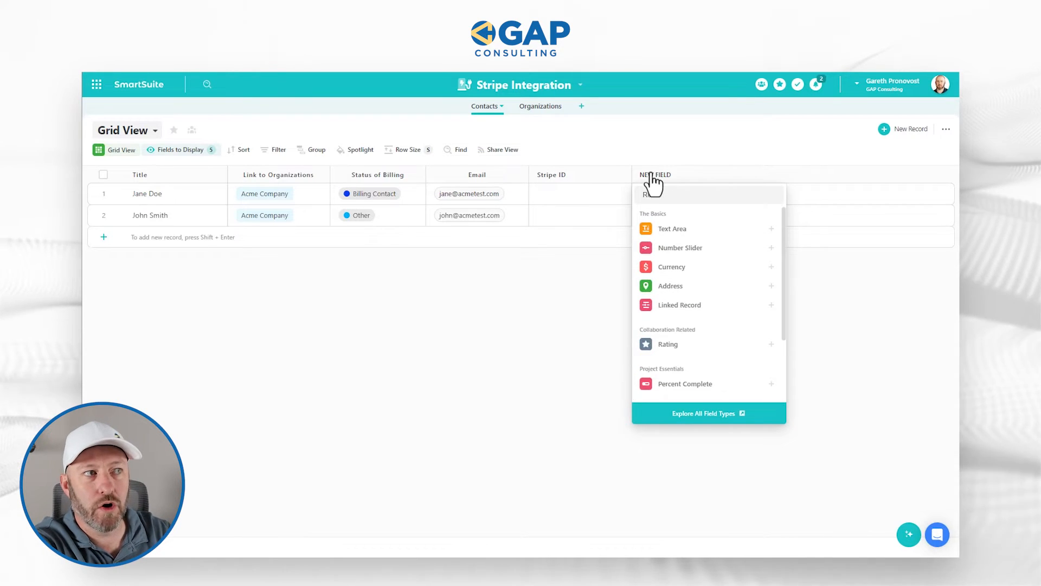
{"action": "type", "text": "Rec"}
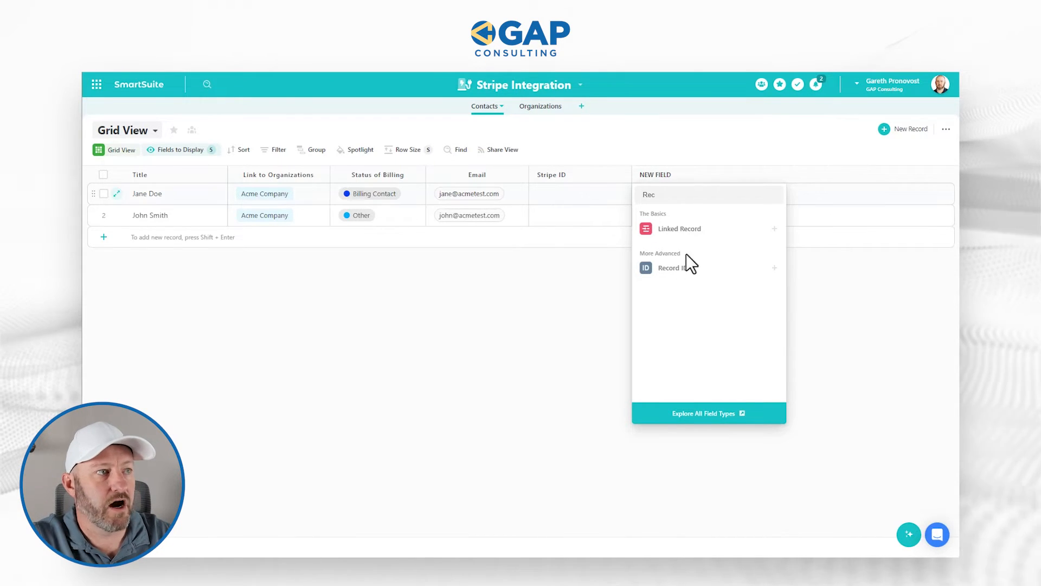
{"action": "left_click", "coordinate": [674, 270]}
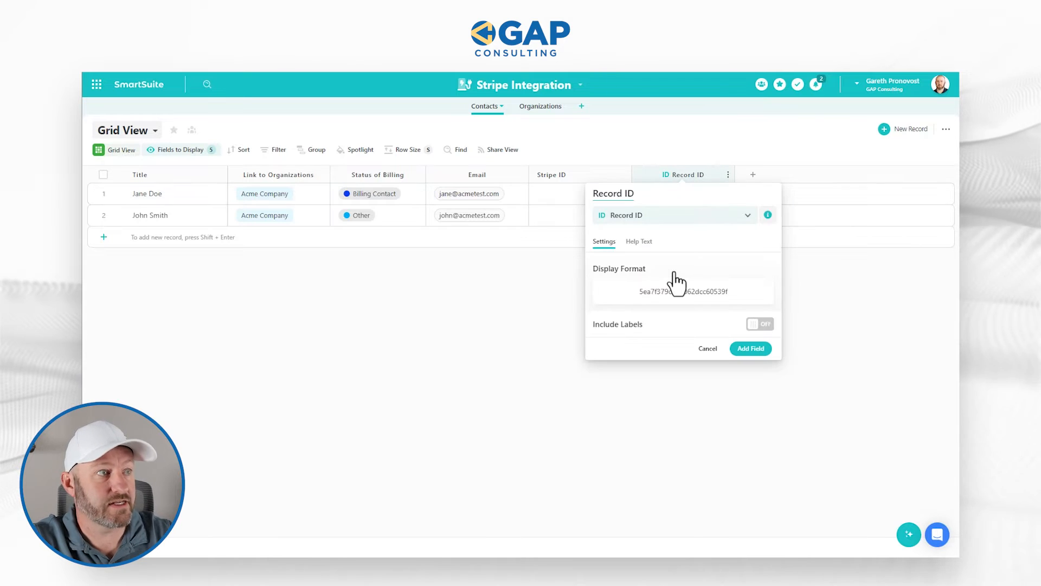
{"action": "left_click", "coordinate": [752, 350]}
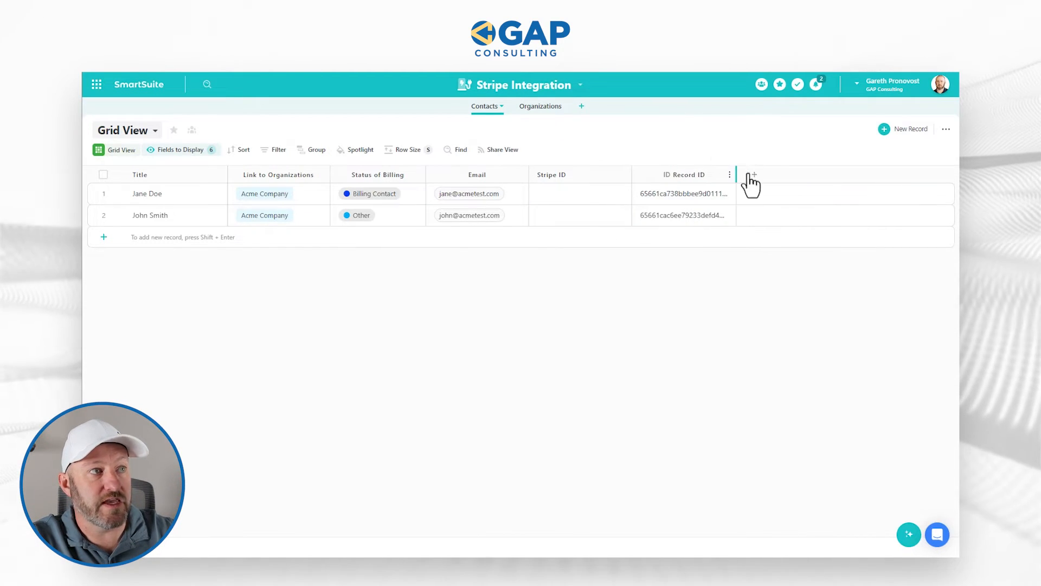
{"action": "left_click_drag", "start_coordinate": [749, 174], "coordinate": [776, 174]}
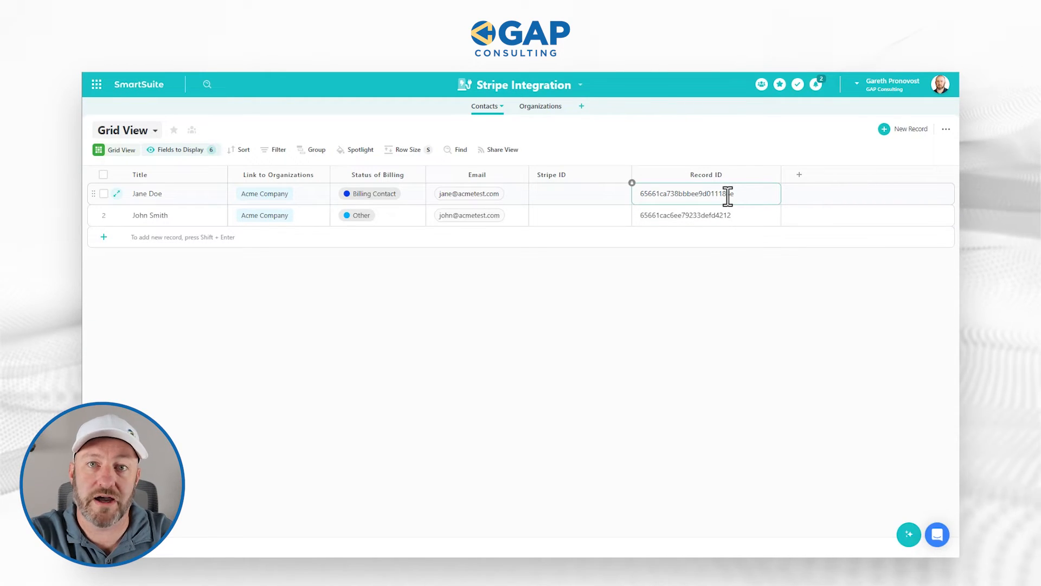
Step: Create a blank contact record to check its Record ID, and delete that record again
{"action": "left_click", "coordinate": [416, 239]}
{"action": "left_click", "coordinate": [708, 237]}
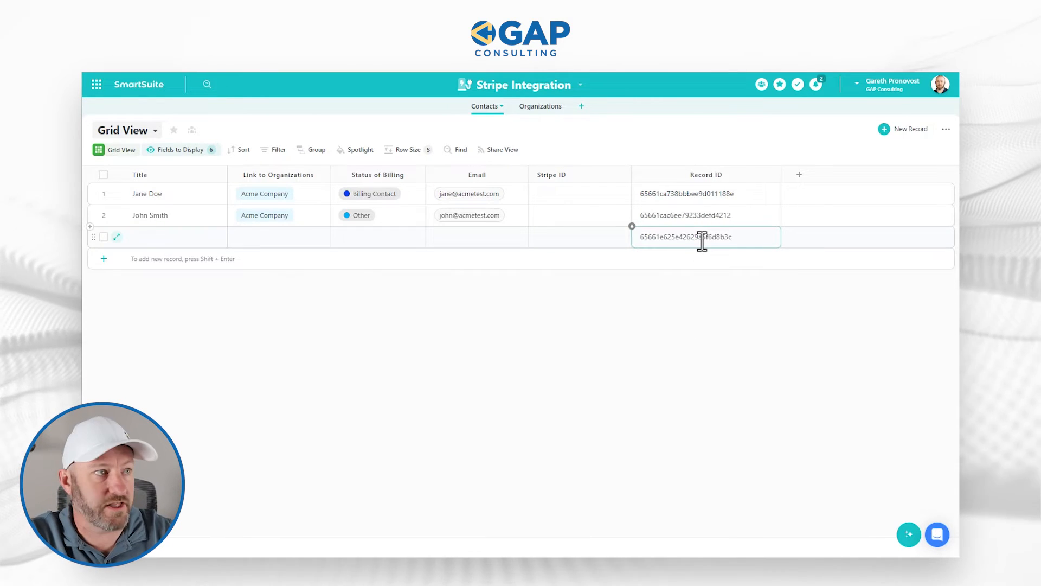
{"action": "right_click", "coordinate": [186, 234]}
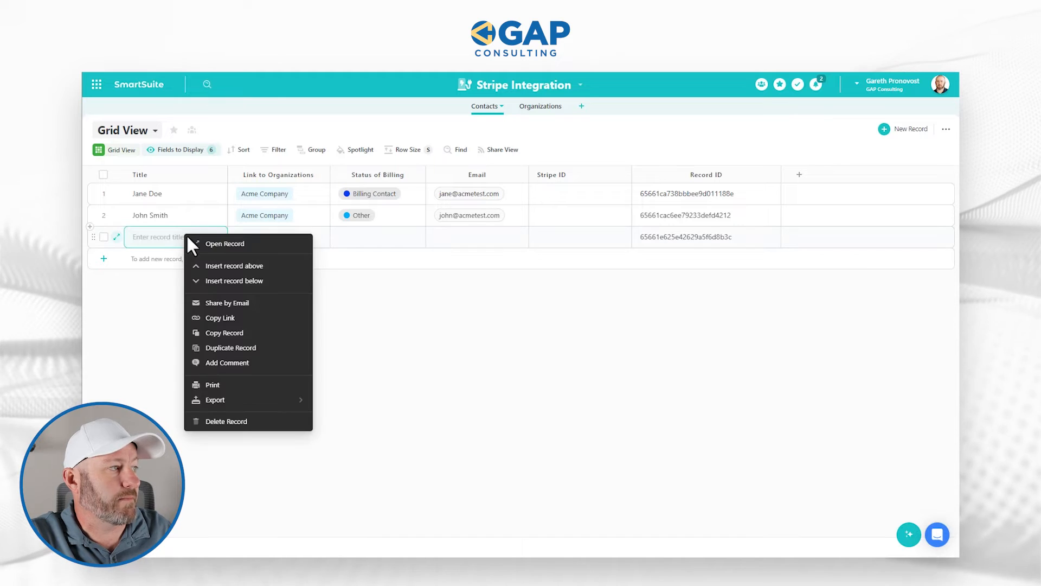
{"action": "left_click", "coordinate": [228, 423]}
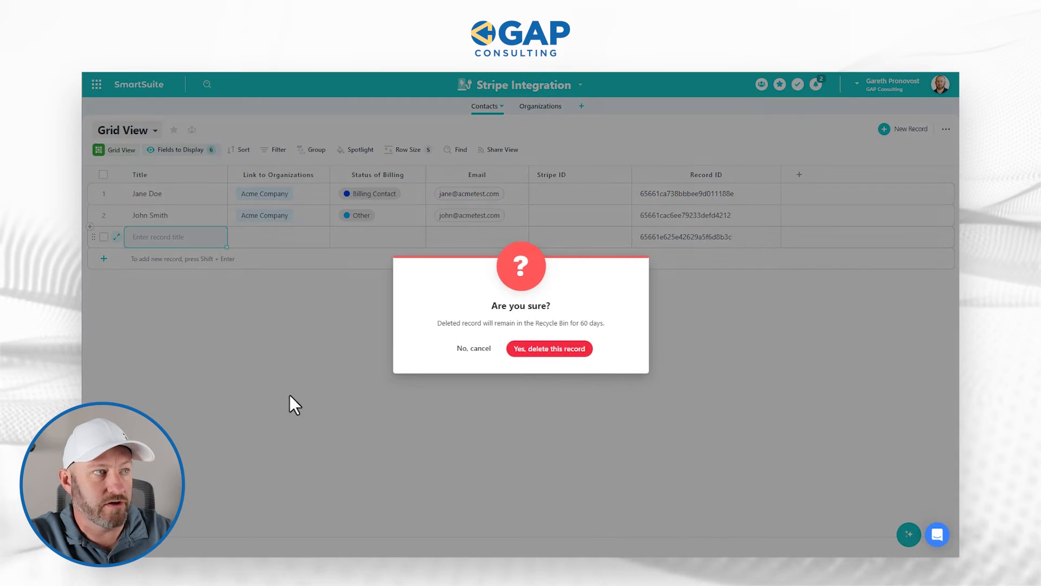
{"action": "left_click", "coordinate": [548, 352]}
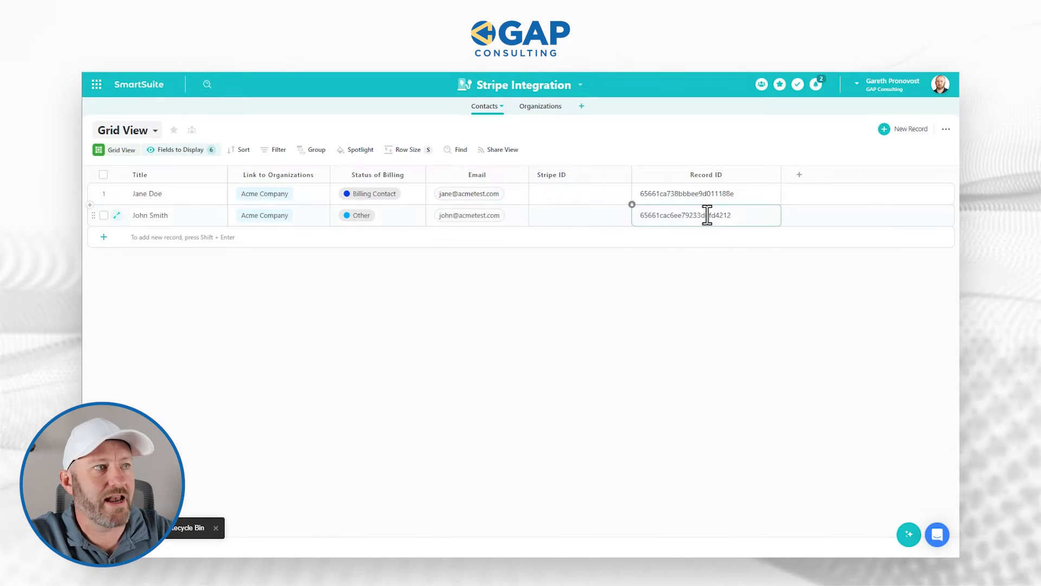
Step: Reopen the solution's existing automation and rename it "Send object to Stripe"
{"action": "left_click", "coordinate": [533, 91]}
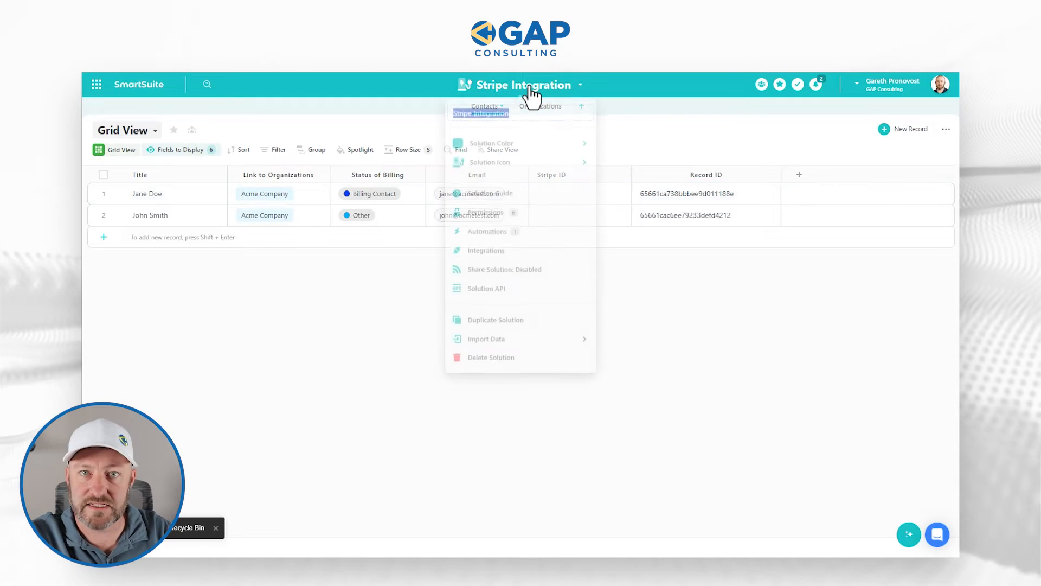
{"action": "left_click", "coordinate": [520, 231]}
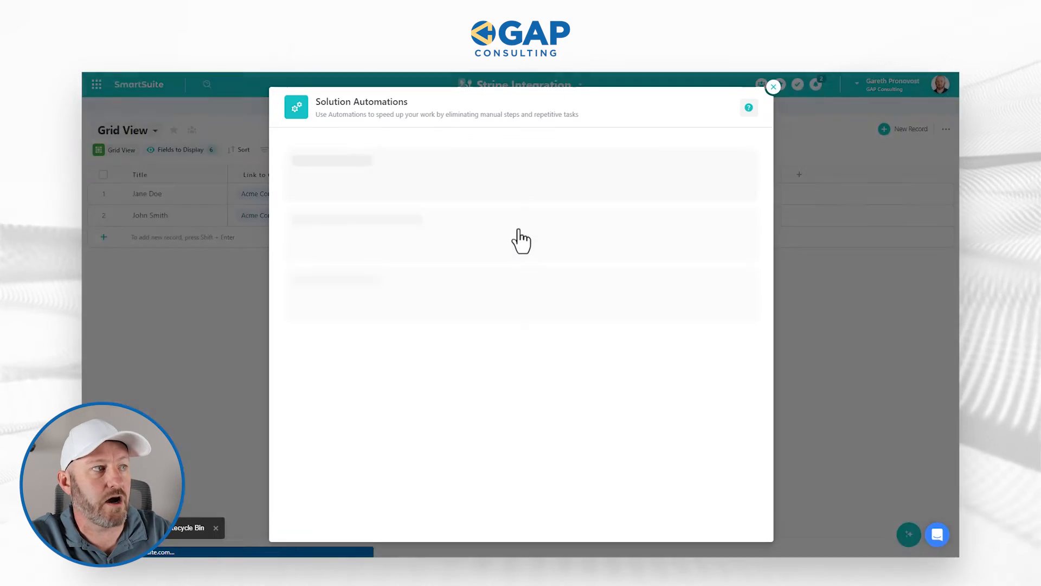
{"action": "left_click", "coordinate": [458, 195]}
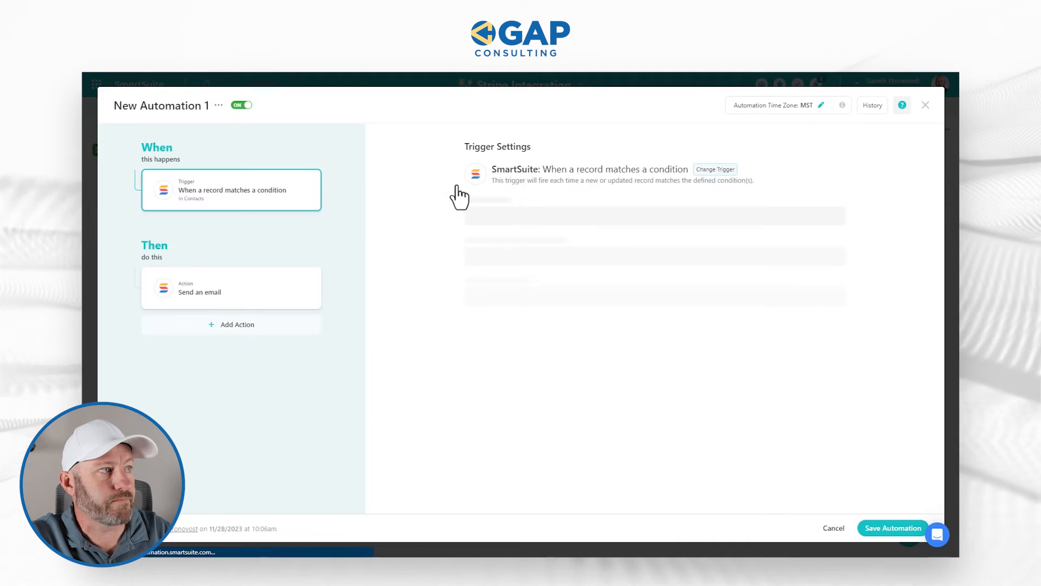
{"action": "left_click", "coordinate": [220, 106]}
{"action": "left_click", "coordinate": [223, 147]}
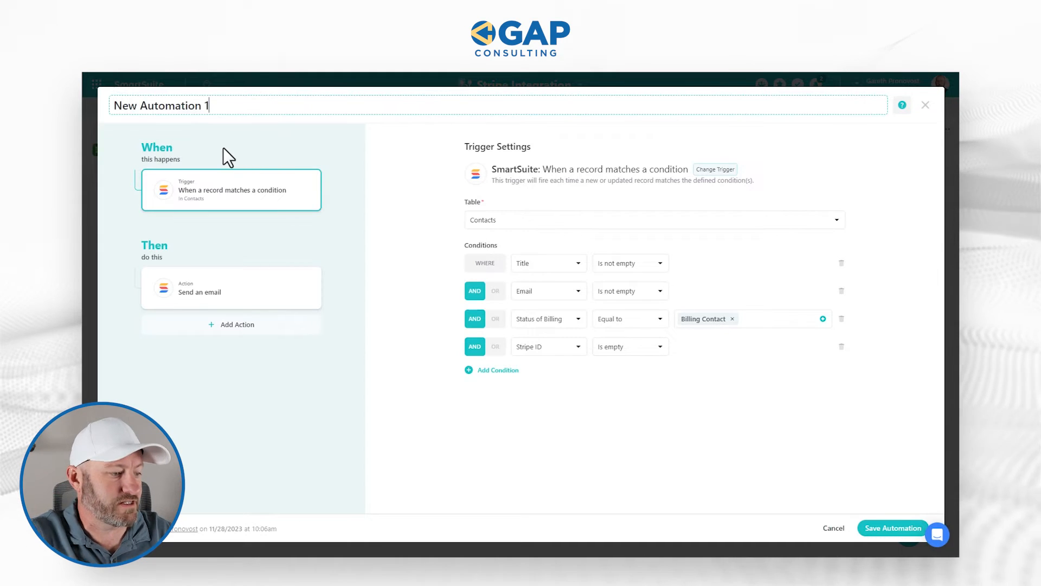
{"action": "key", "text": "ctrl+a"}
{"action": "type", "text": "Send "}
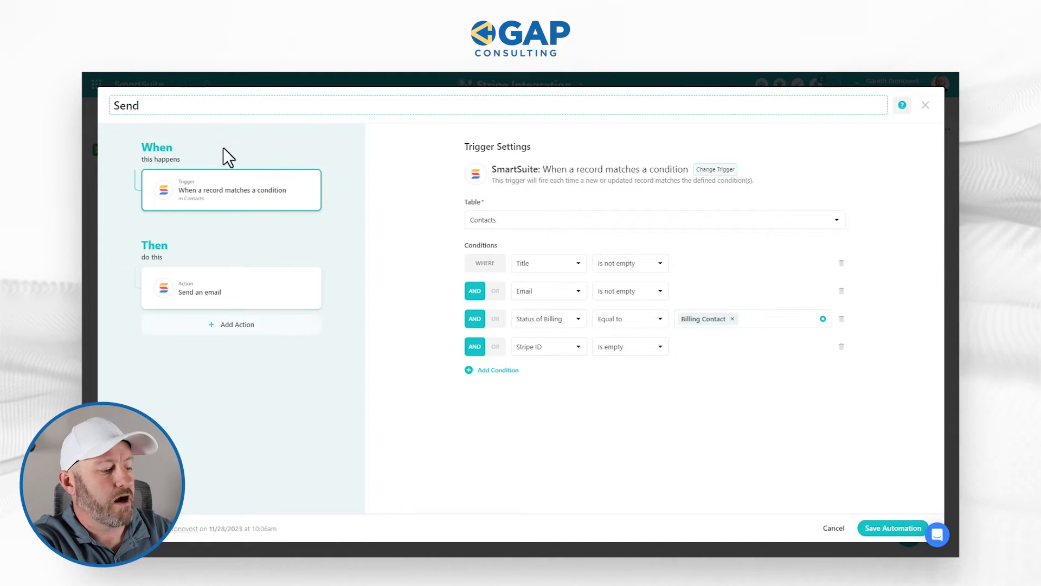
{"action": "type", "text": "object to St"}
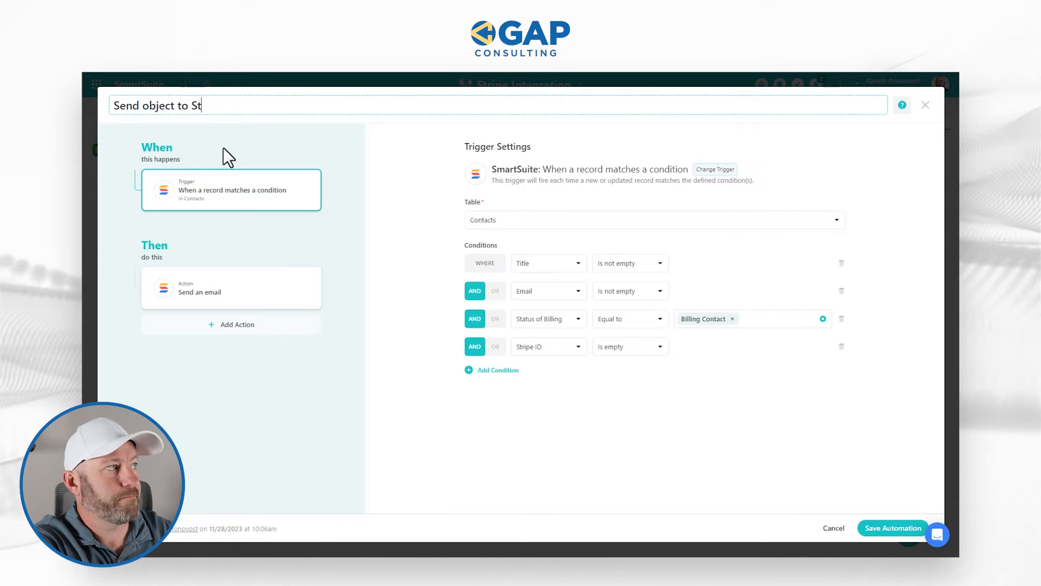
{"action": "type", "text": "ripe"}
{"action": "key", "text": "Return"}
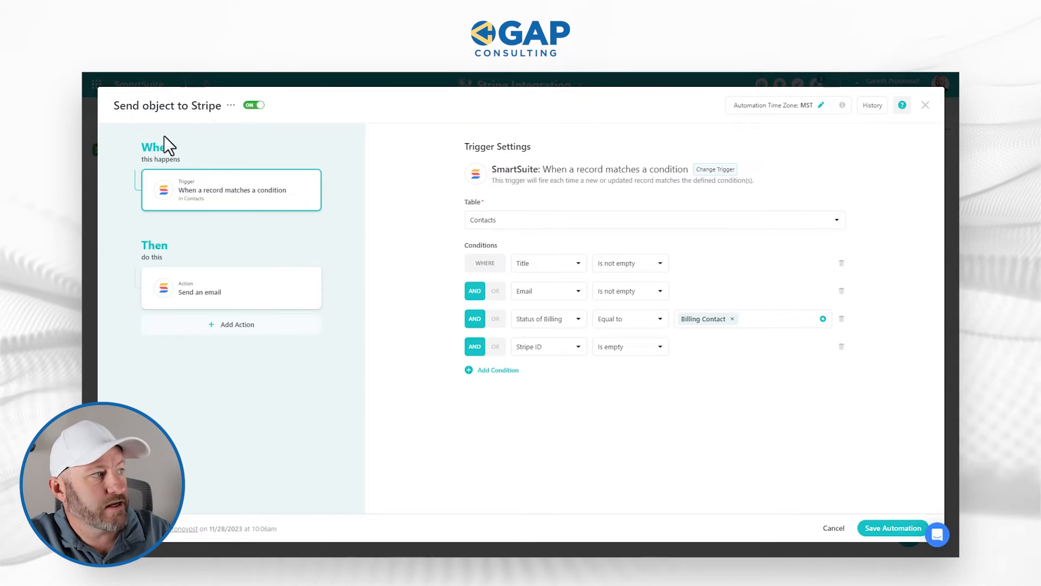
Step: Replace the Send an email action's subject with the trigger's Record ID field and save the automation
{"action": "left_click", "coordinate": [239, 304]}
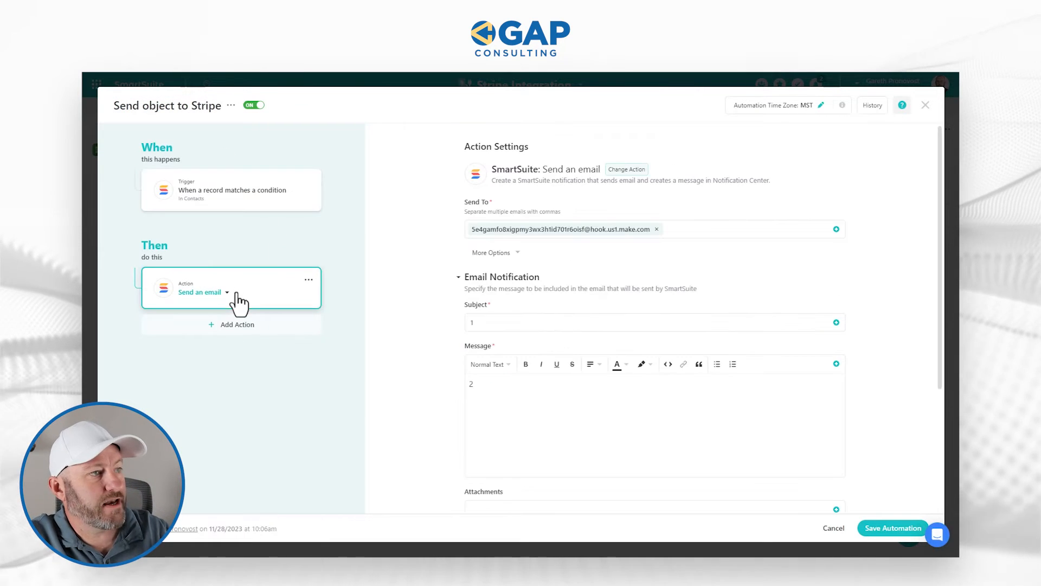
{"action": "left_click", "coordinate": [515, 324]}
{"action": "key", "text": "BackSpace"}
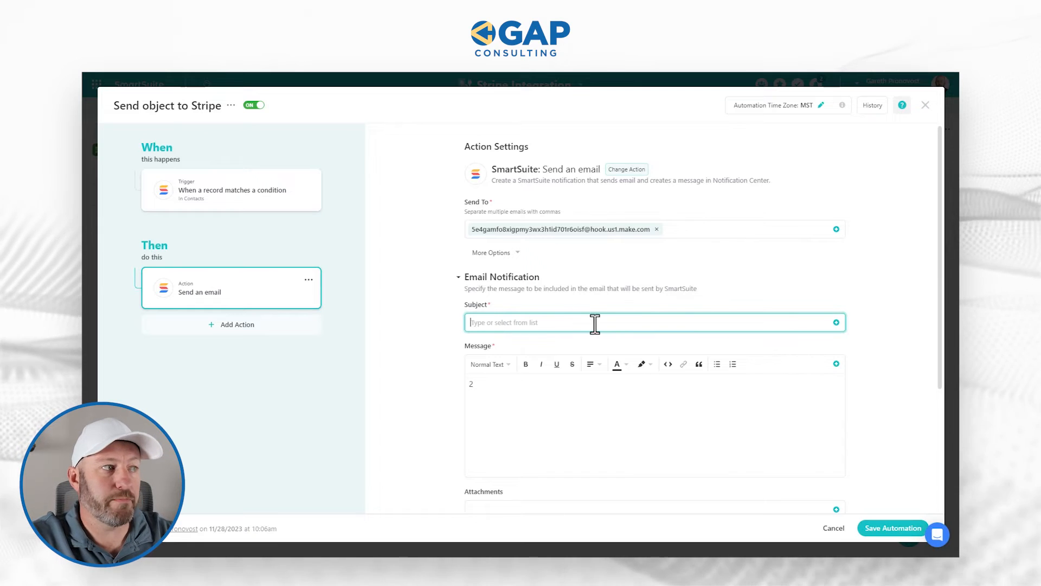
{"action": "left_click", "coordinate": [836, 323]}
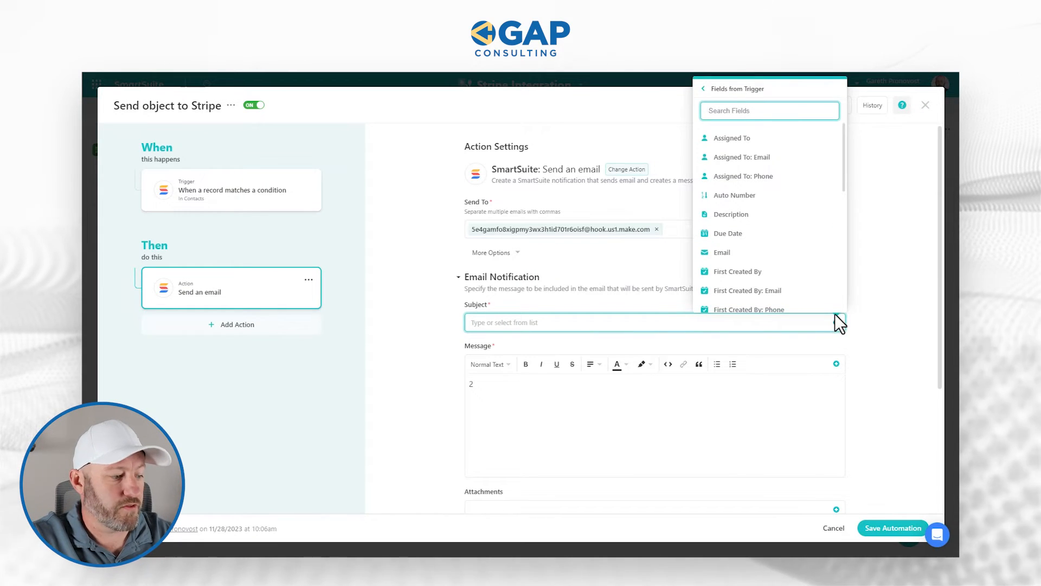
{"action": "type", "text": "rec"}
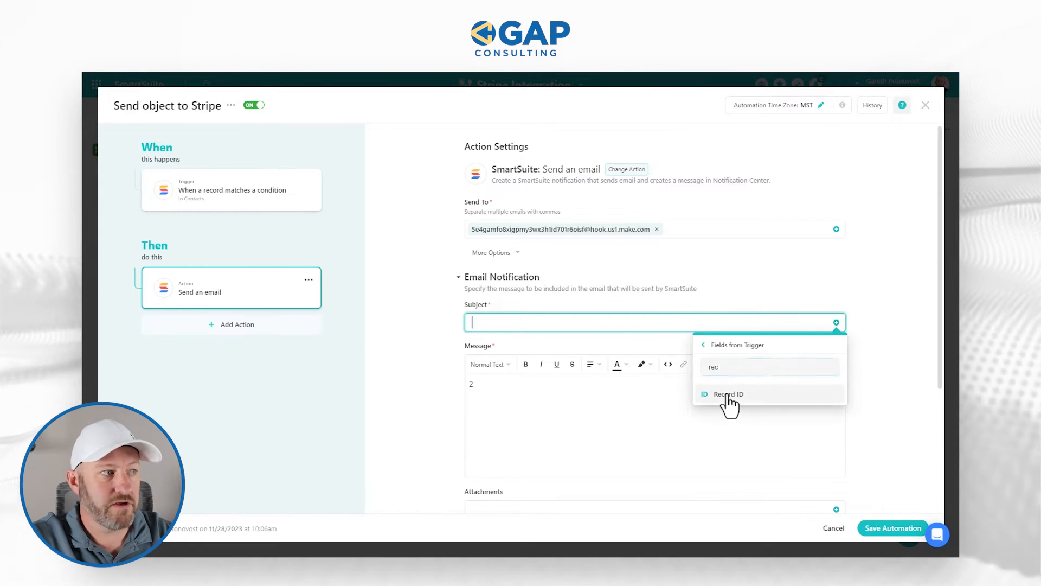
{"action": "left_click", "coordinate": [728, 394]}
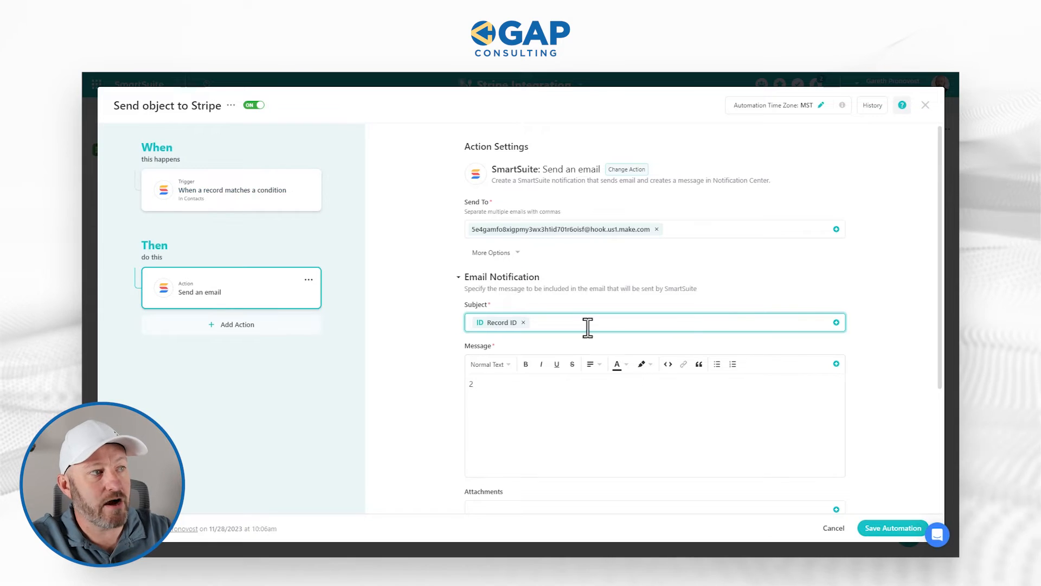
{"action": "left_click", "coordinate": [899, 532]}
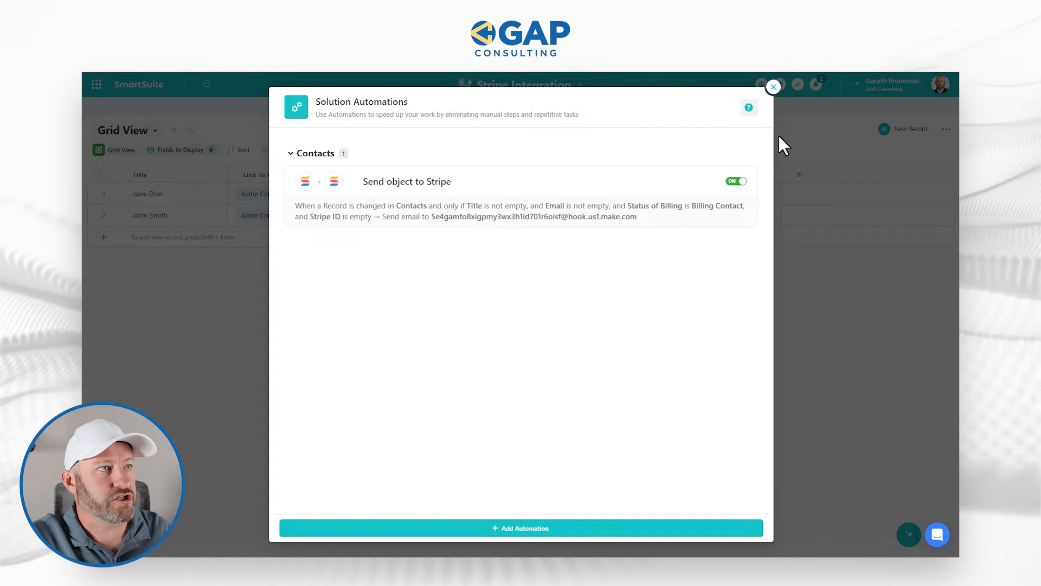
{"action": "left_click", "coordinate": [774, 87]}
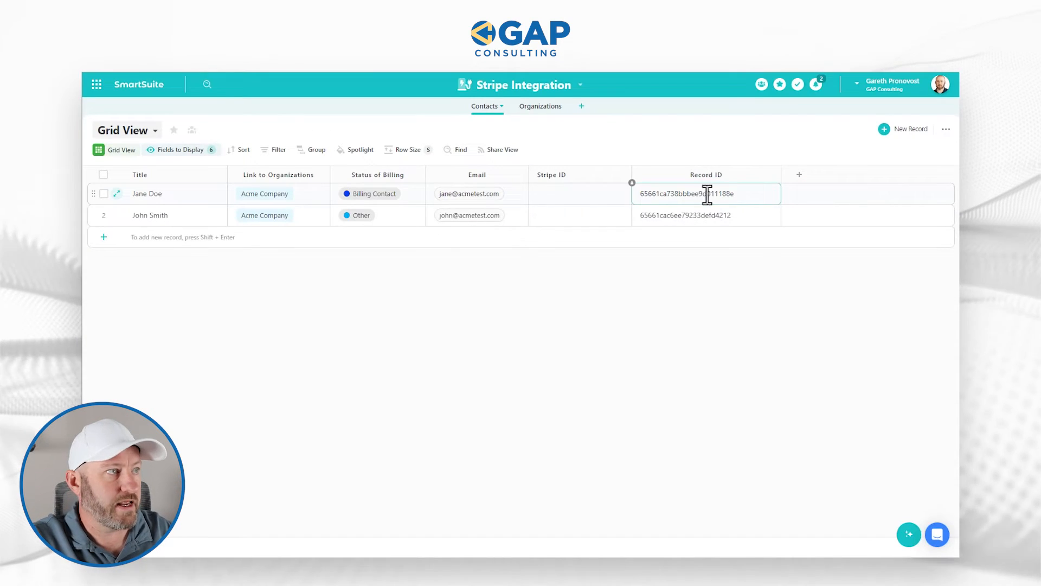
Step: Set Status of Billing to Other for the first contact in the grid
{"action": "left_click", "coordinate": [389, 200]}
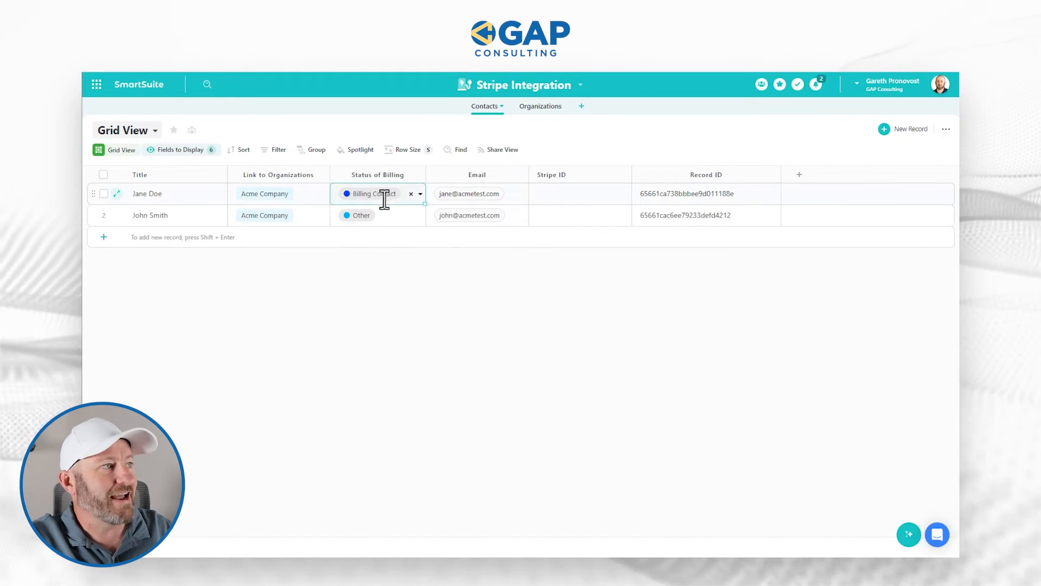
{"action": "left_click", "coordinate": [382, 197]}
{"action": "left_click", "coordinate": [369, 259]}
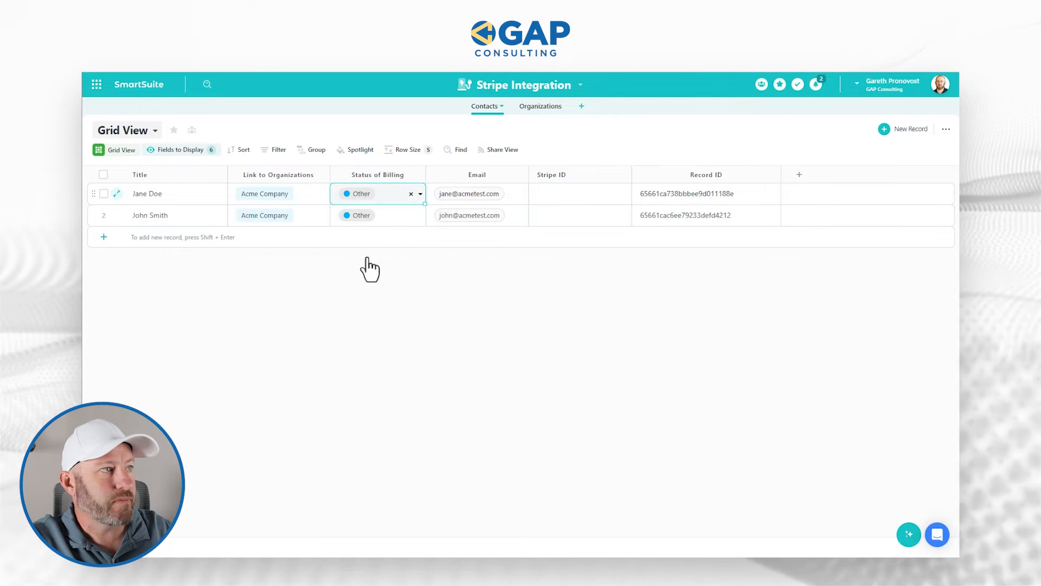
Step: Switch to Make, accept the "test for stripe" mailhook settings, and run only the Webhooks module
{"action": "left_click", "coordinate": [570, 217]}
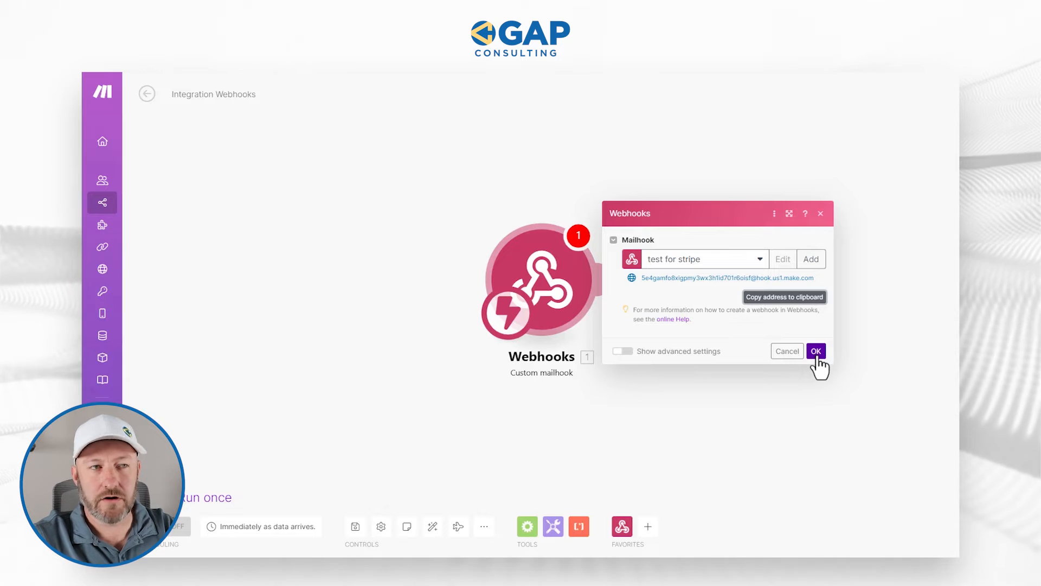
{"action": "left_click", "coordinate": [816, 352]}
{"action": "right_click", "coordinate": [555, 288]}
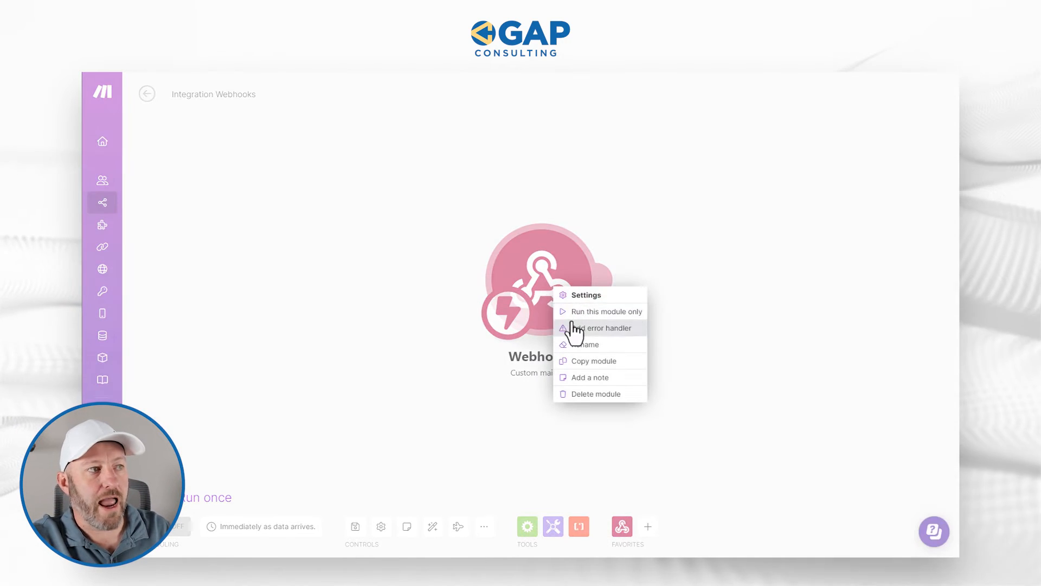
{"action": "left_click", "coordinate": [574, 314]}
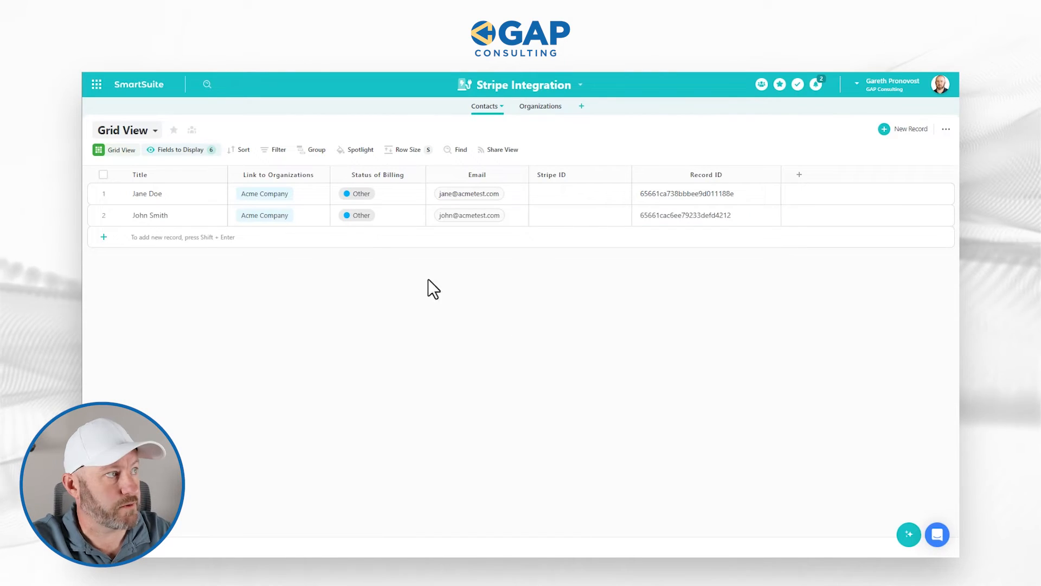
Step: In SmartSuite, set Status of Billing to Billing Contact for the first contact in the grid
{"action": "left_click", "coordinate": [362, 194]}
{"action": "left_click", "coordinate": [363, 194]}
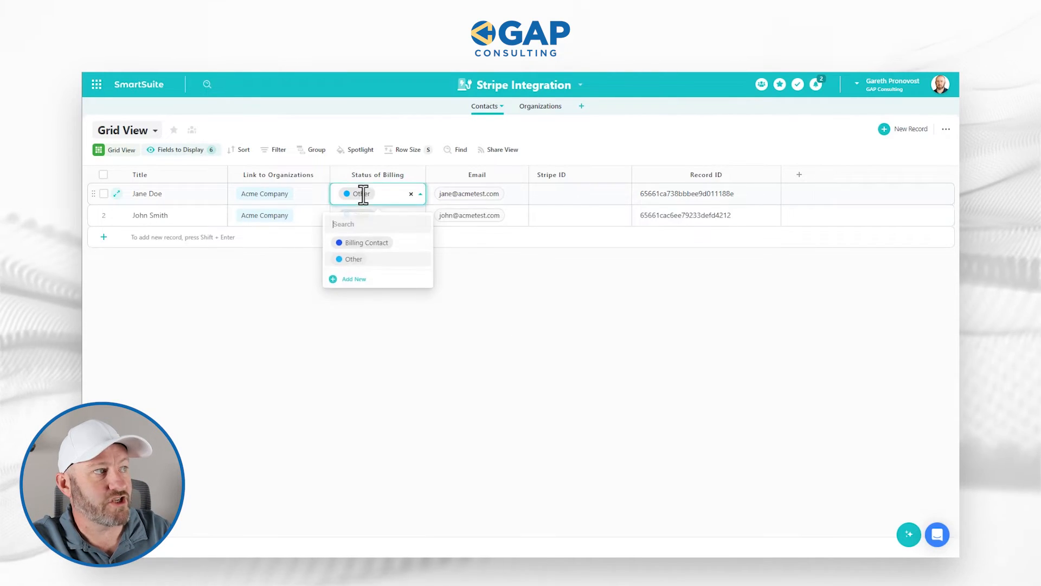
{"action": "left_click", "coordinate": [363, 243]}
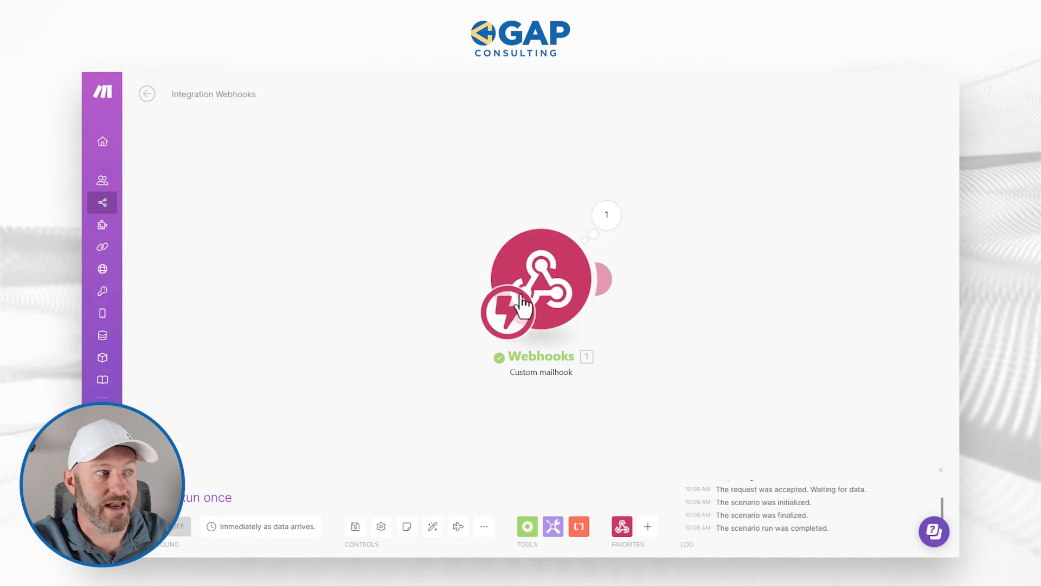
Step: Inspect the mailhook's output bundle in Make and compare its Subject with the first contact's Record ID in SmartSuite
{"action": "left_click", "coordinate": [606, 216]}
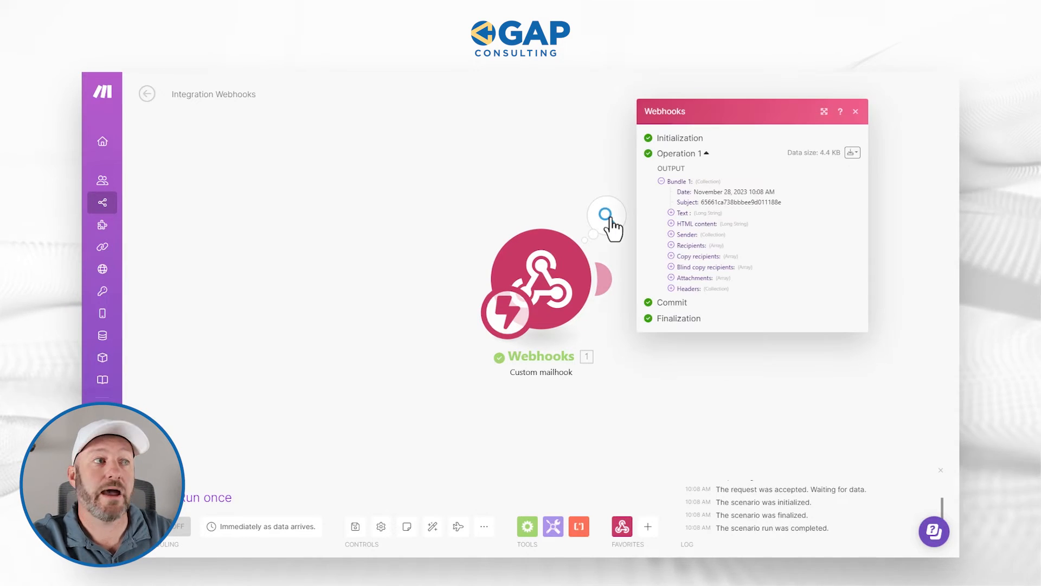
{"action": "double_click", "coordinate": [707, 202]}
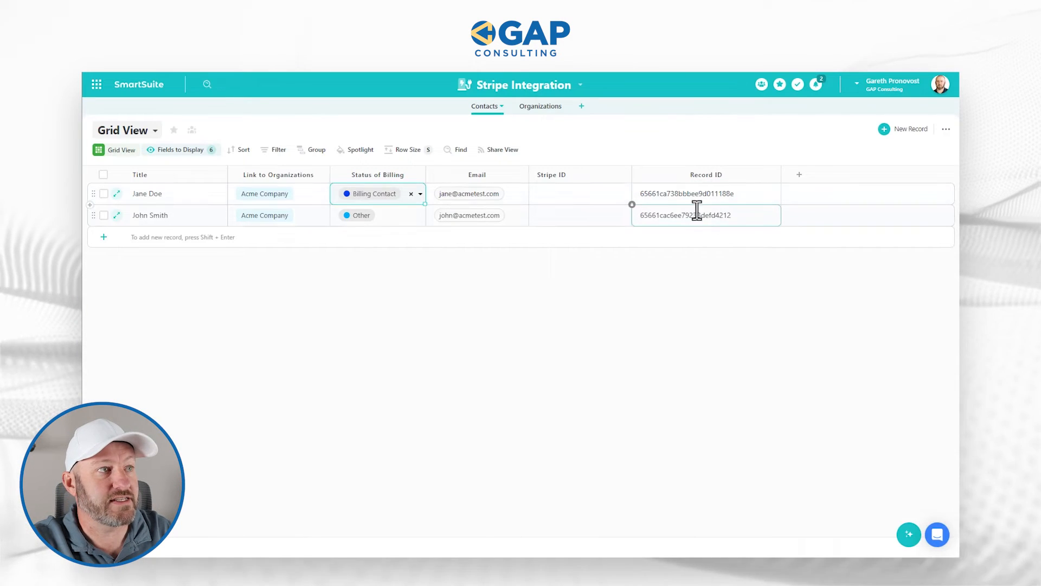
{"action": "left_click", "coordinate": [658, 196]}
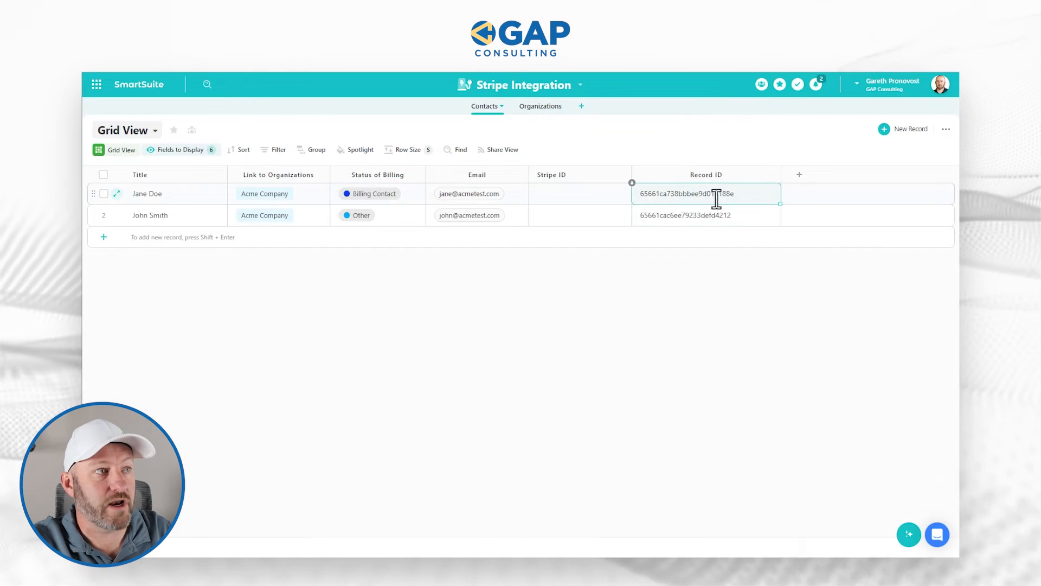
{"action": "key", "text": "ctrl+c"}
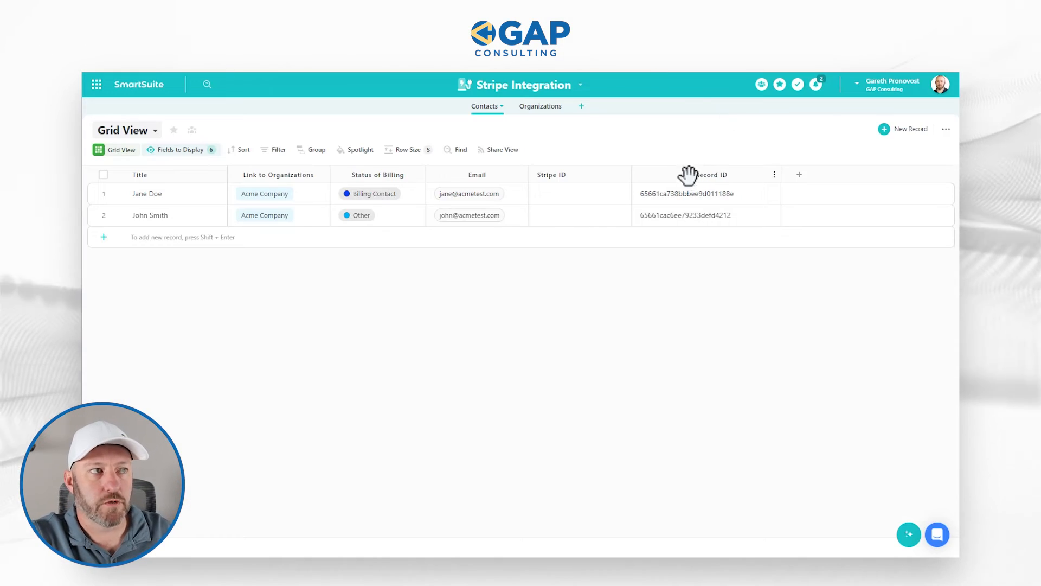
Step: Examine the Record ID field's settings and its available field types, leaving the field as it is
{"action": "left_click", "coordinate": [689, 175]}
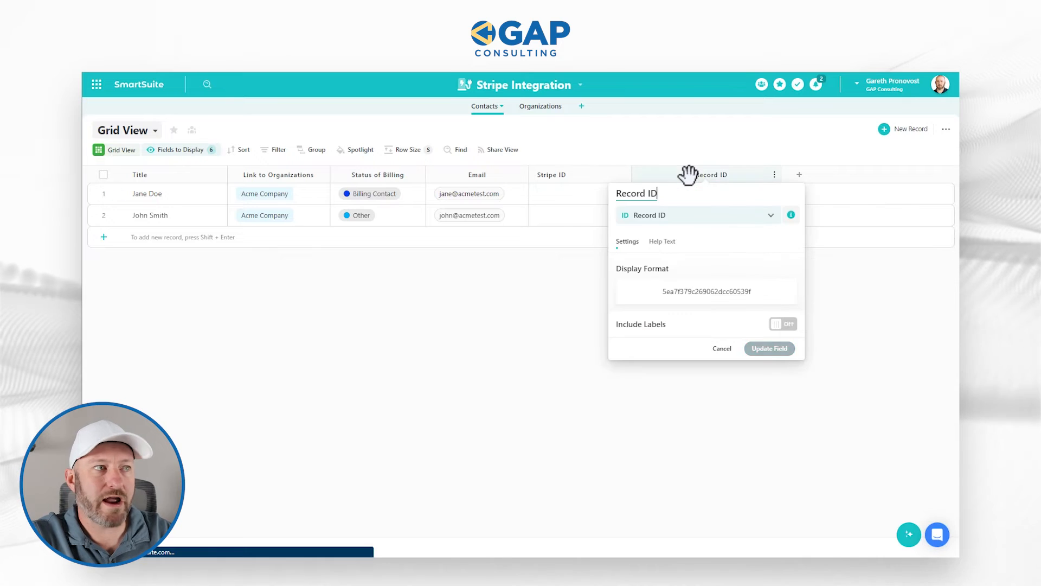
{"action": "left_click", "coordinate": [668, 218]}
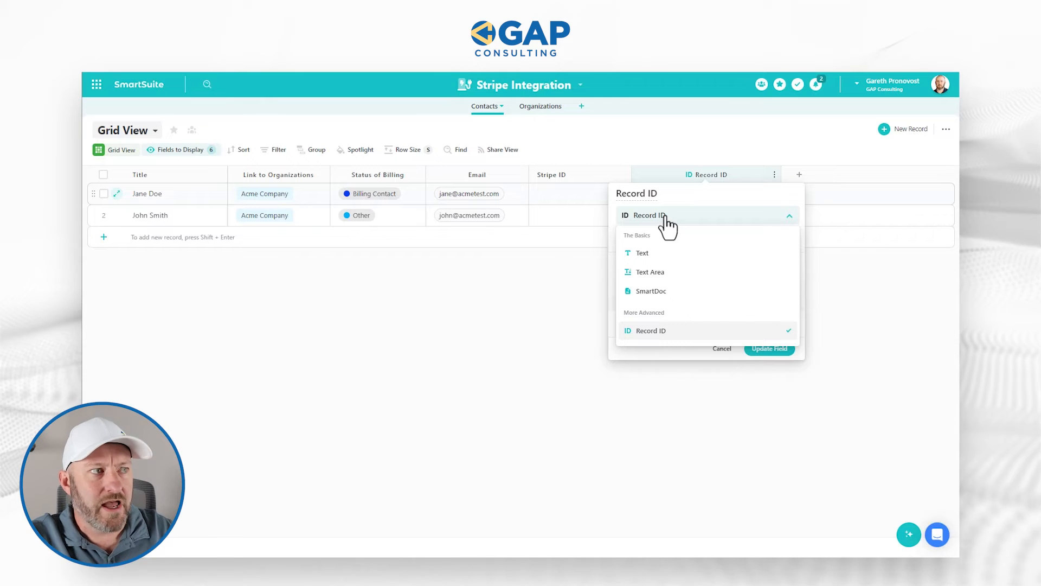
{"action": "left_click", "coordinate": [833, 279]}
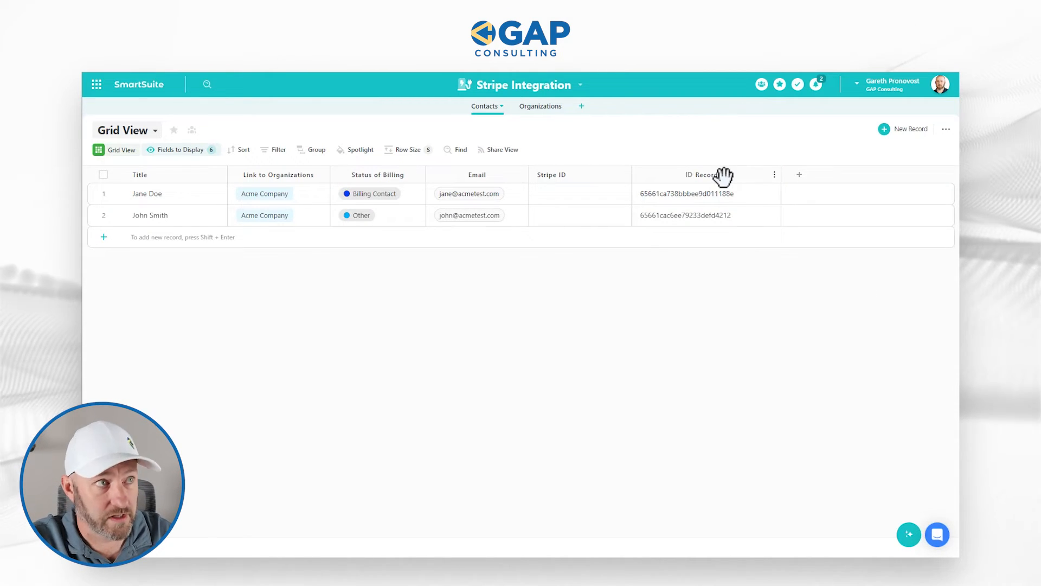
{"action": "double_click", "coordinate": [763, 174]}
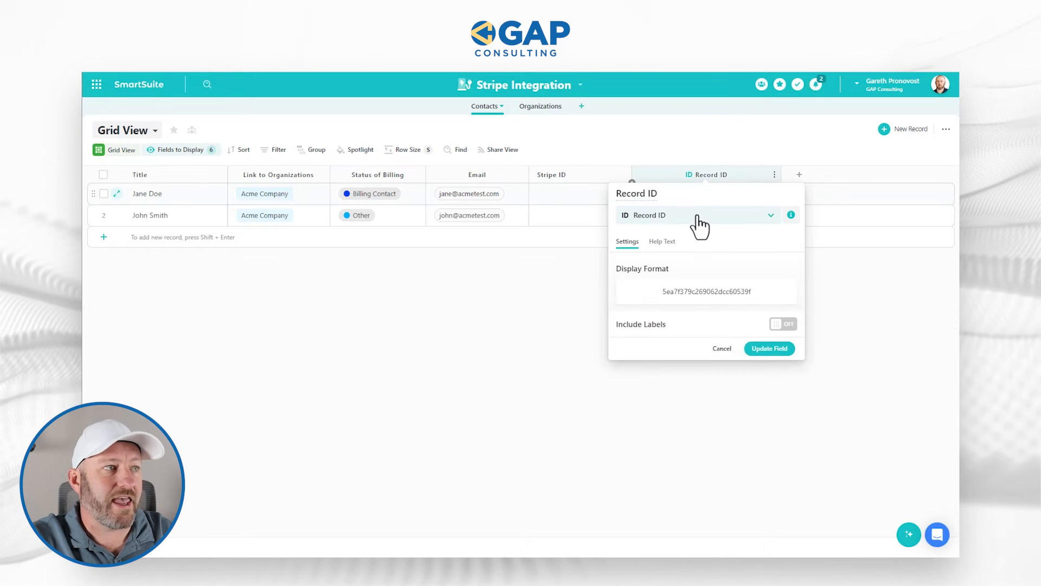
{"action": "left_click", "coordinate": [698, 215]}
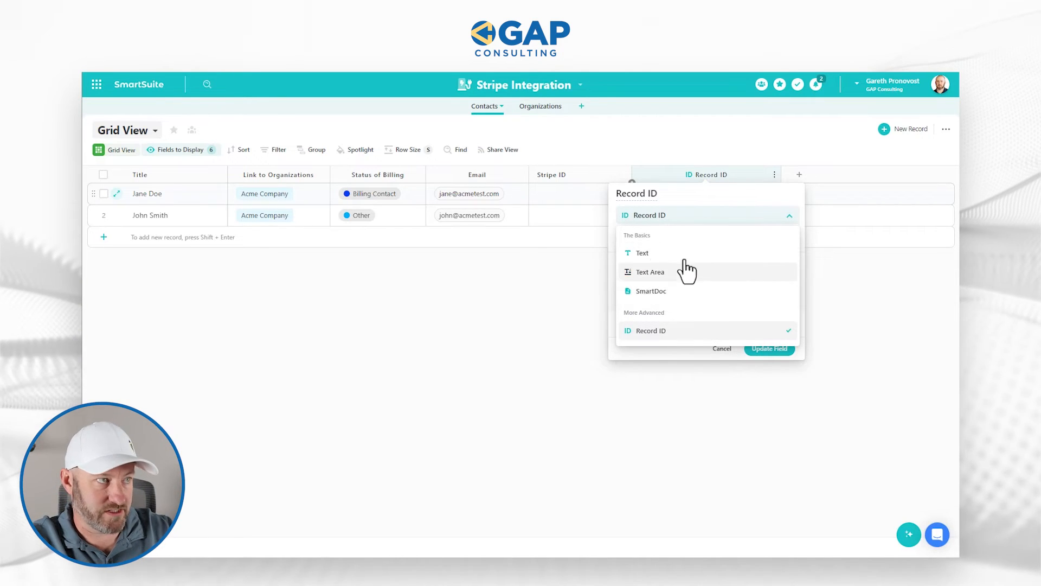
{"action": "left_click", "coordinate": [831, 313]}
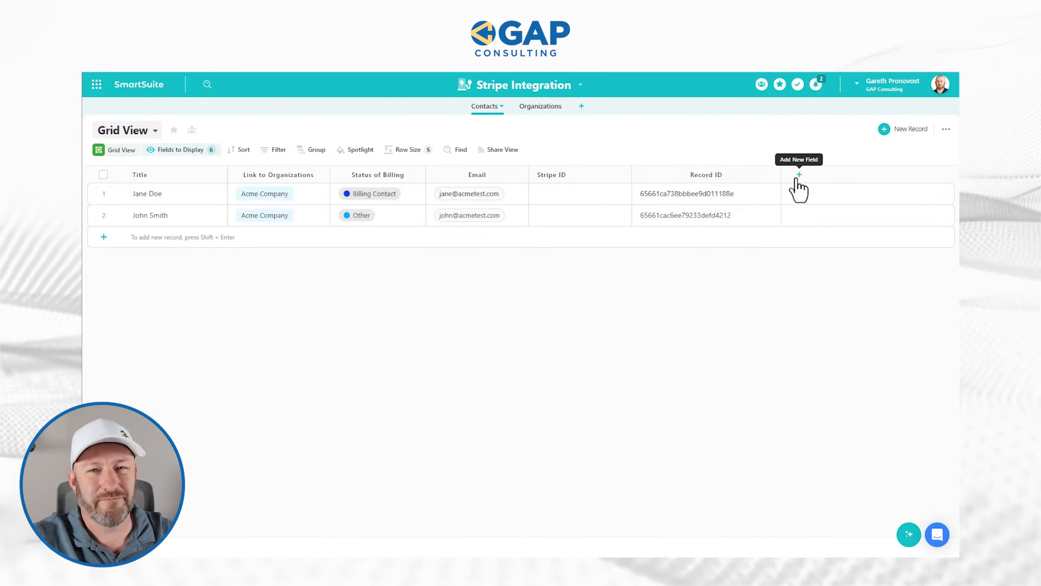
Step: Start a new Formula field in the Contacts table and name it "Record ID 2"
{"action": "left_click", "coordinate": [798, 177]}
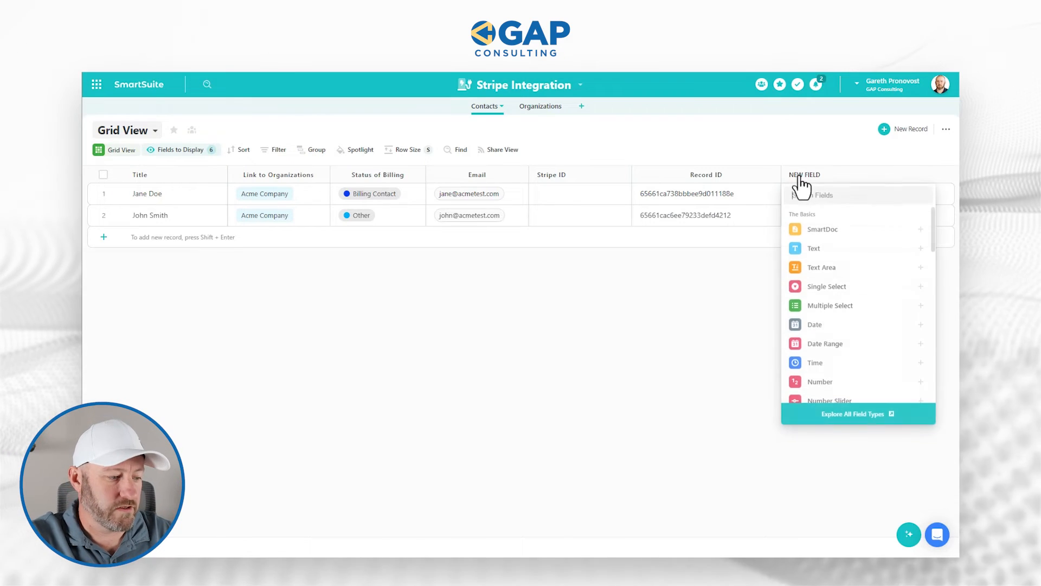
{"action": "type", "text": "form"}
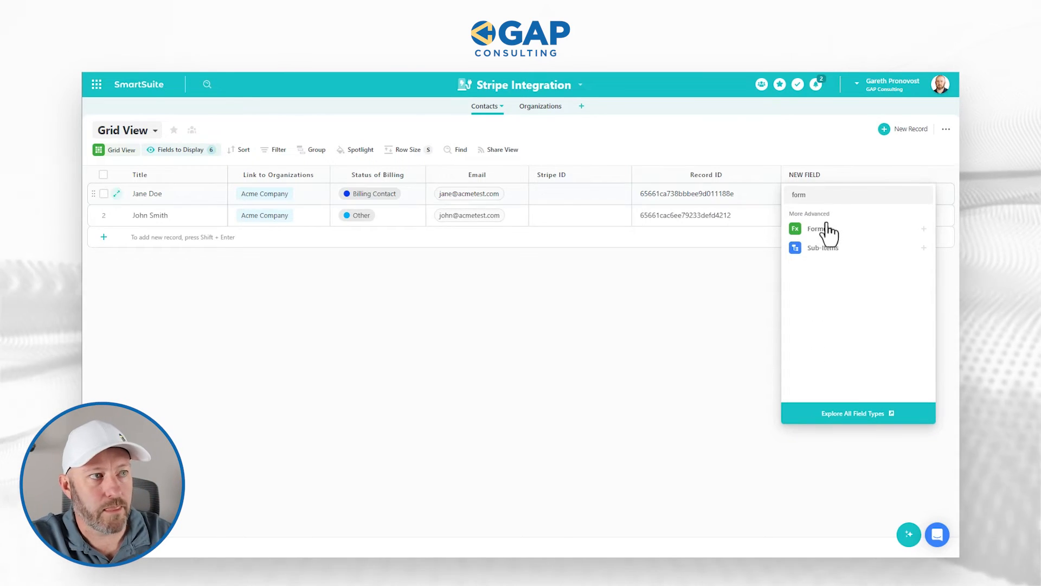
{"action": "left_click", "coordinate": [820, 230]}
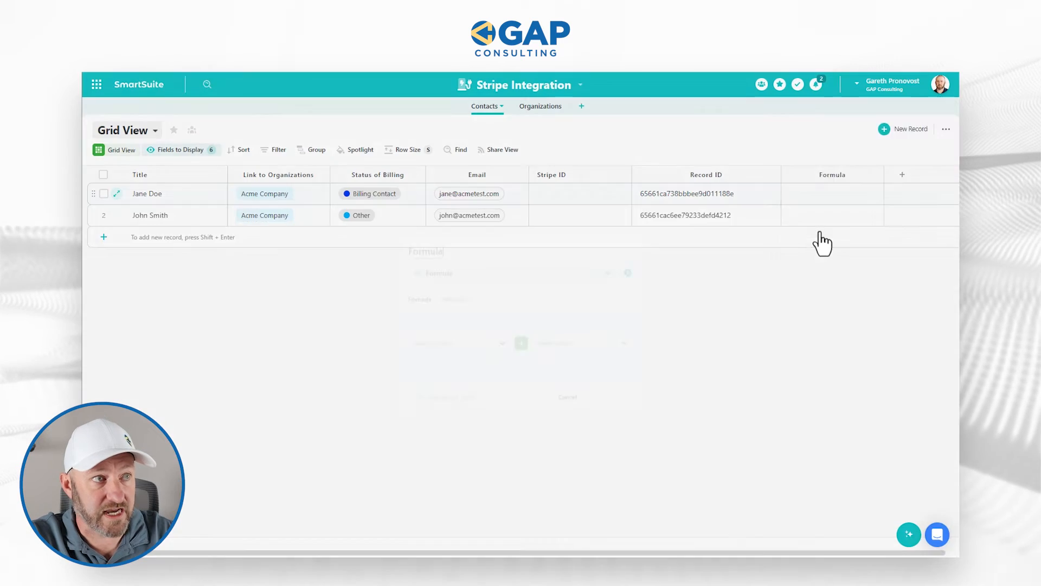
{"action": "type", "text": "R"}
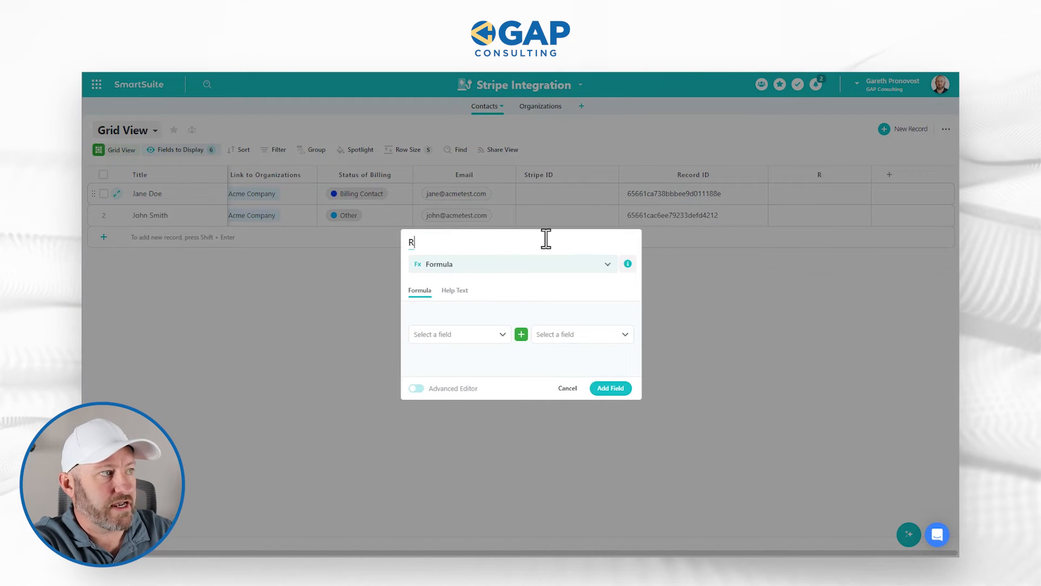
{"action": "type", "text": "ecord ID 2"}
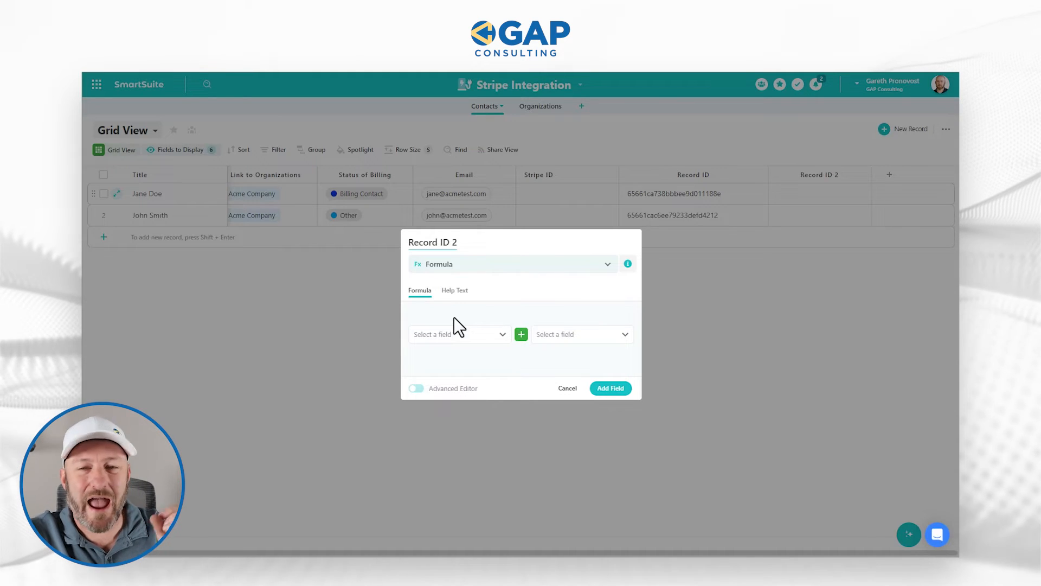
Step: Build the Record ID 2 formula in the Advanced Editor with the RECORD_ID function and add the field
{"action": "left_click", "coordinate": [416, 389]}
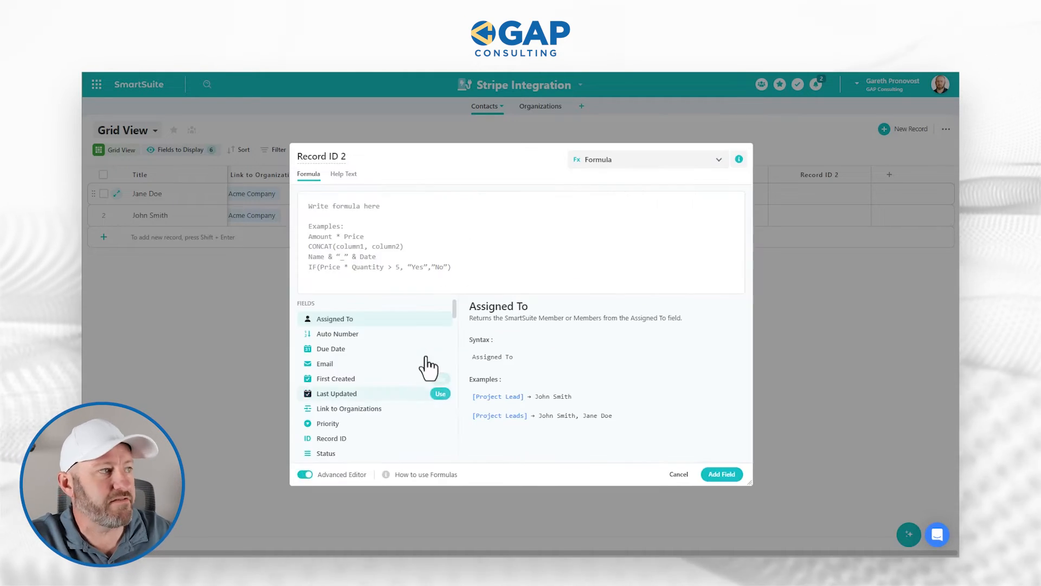
{"action": "left_click", "coordinate": [388, 240]}
{"action": "type", "text": "reco"}
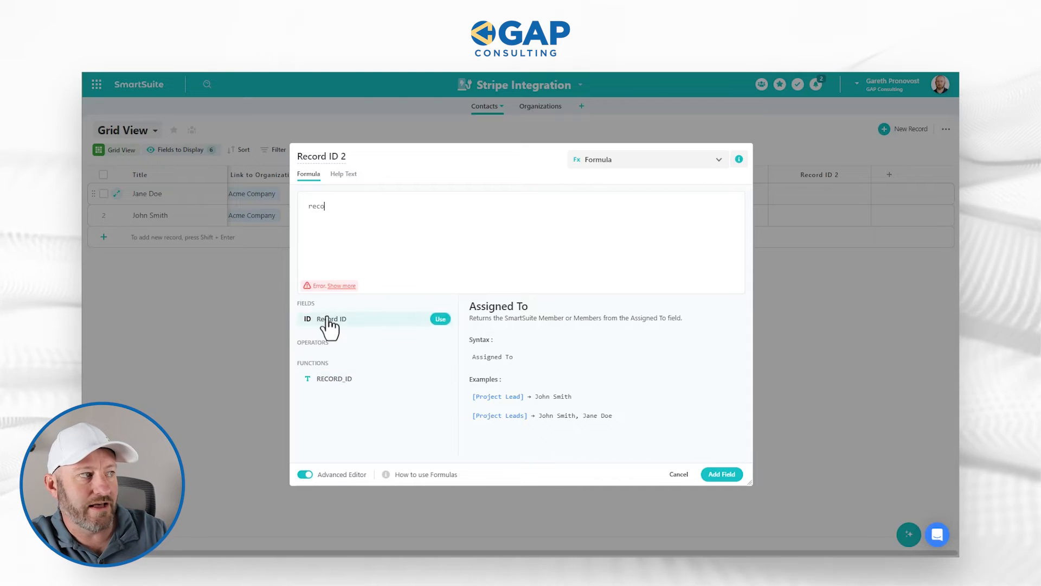
{"action": "left_click", "coordinate": [440, 379]}
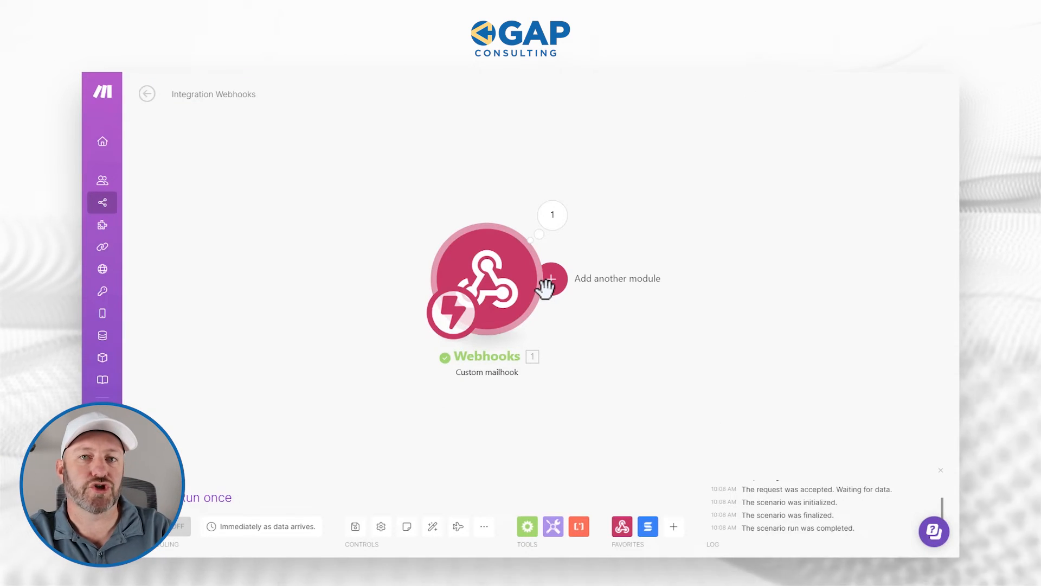
Step: In Make, add a SmartSuite Get a Record module after the Webhooks mailhook
{"action": "left_click", "coordinate": [549, 282]}
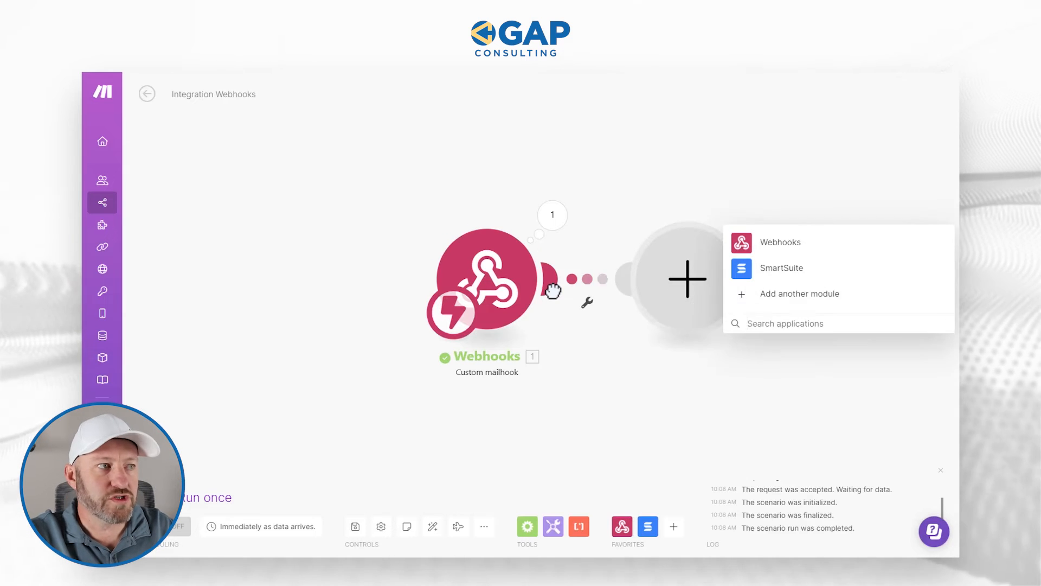
{"action": "left_click", "coordinate": [772, 271]}
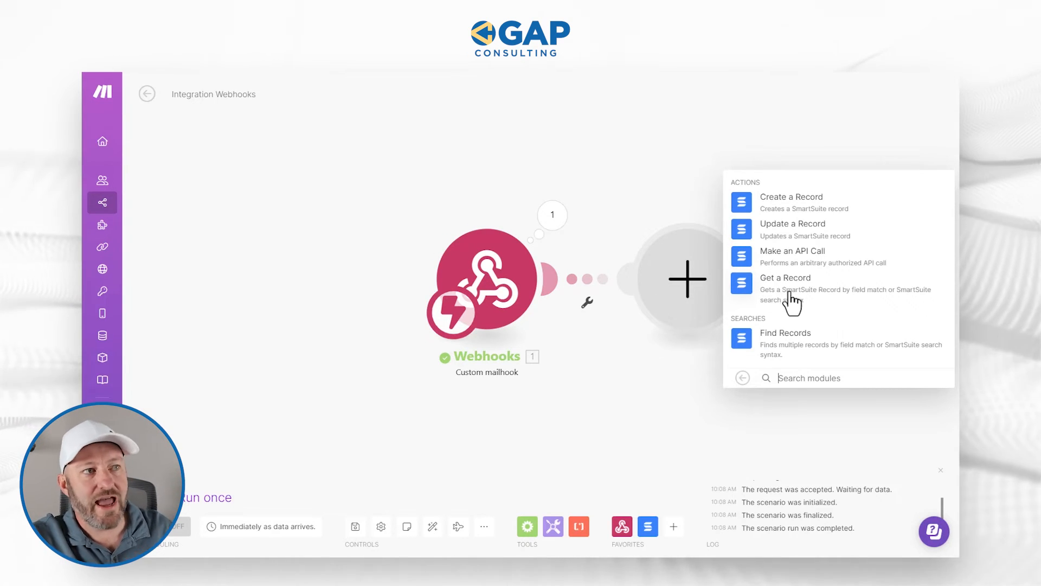
{"action": "left_click", "coordinate": [792, 298]}
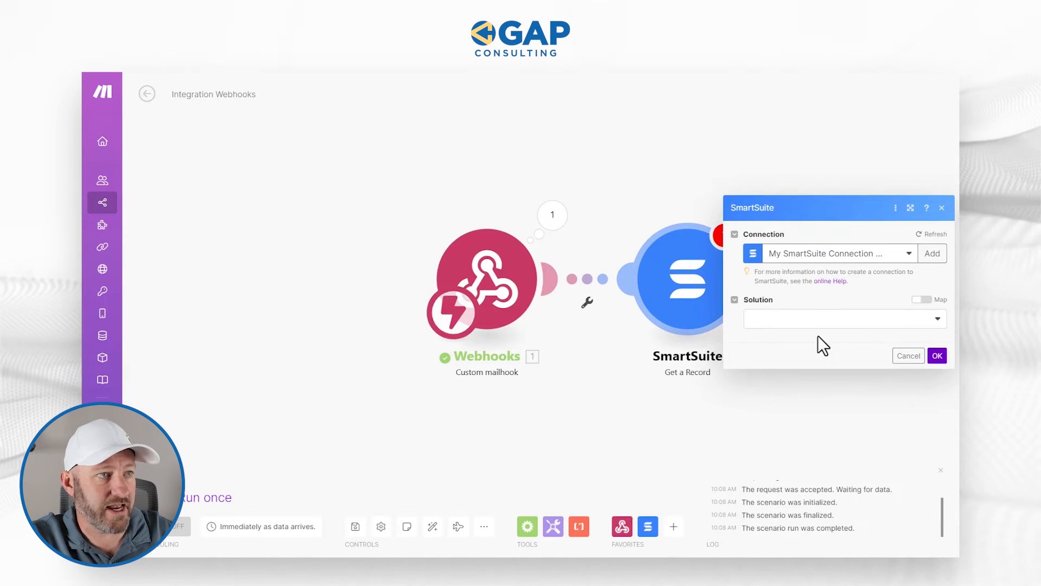
Step: Point the Get a Record module to the Stripe Integration solution and its Contacts table
{"action": "left_click", "coordinate": [812, 320]}
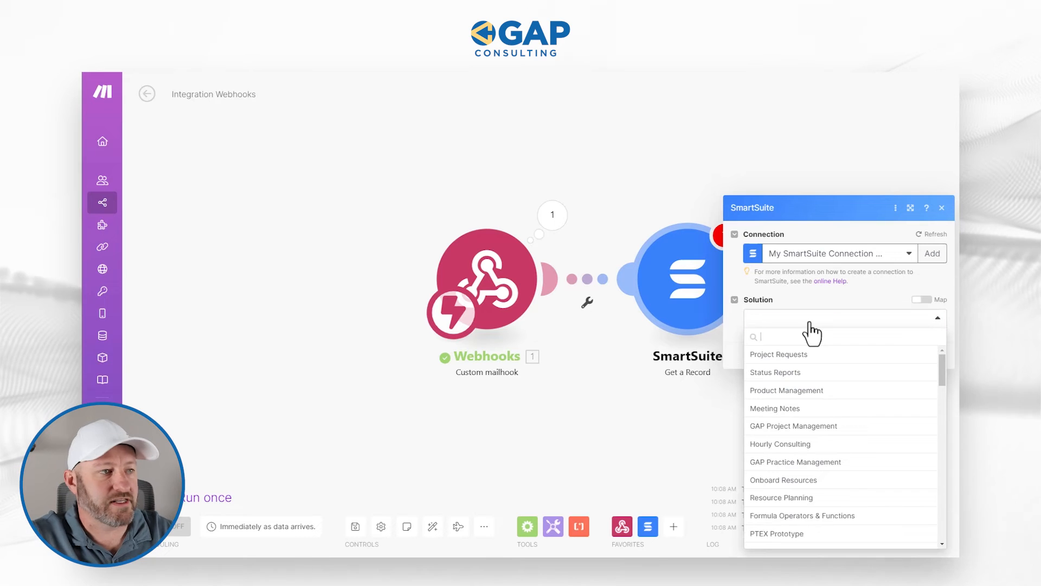
{"action": "type", "text": "stri"}
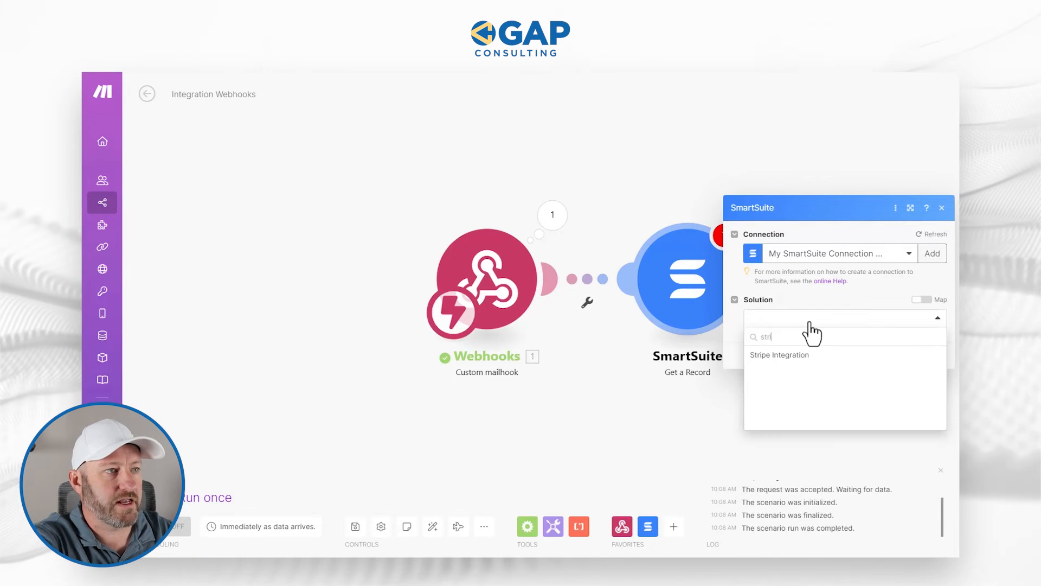
{"action": "left_click", "coordinate": [798, 361]}
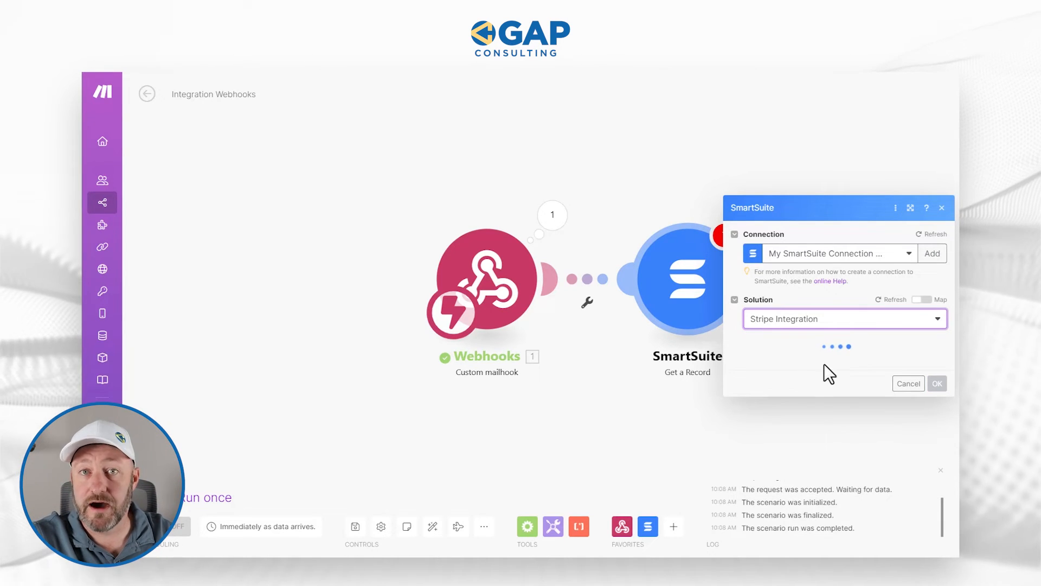
{"action": "left_click", "coordinate": [786, 342]}
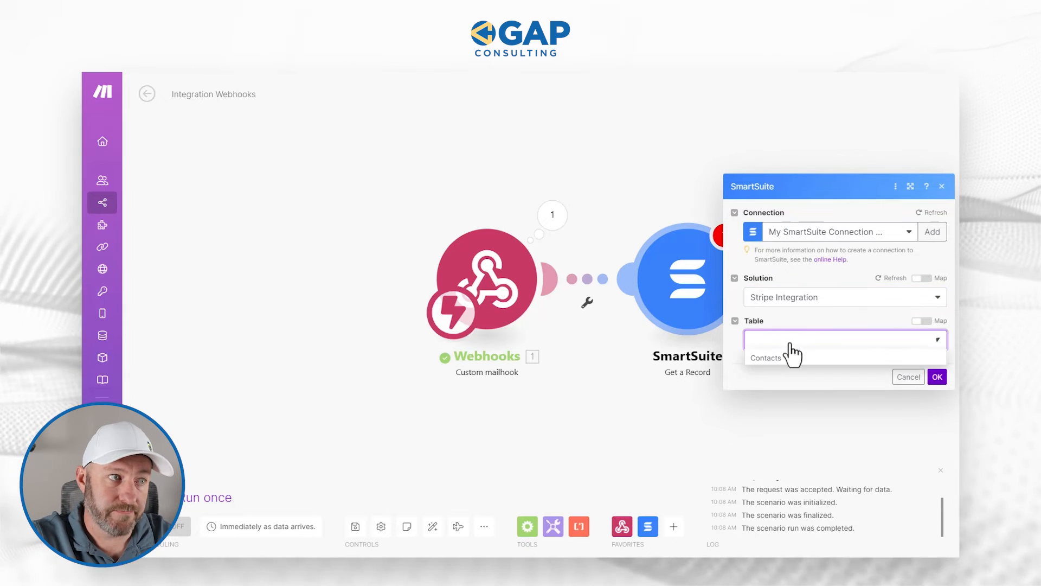
{"action": "left_click", "coordinate": [780, 358]}
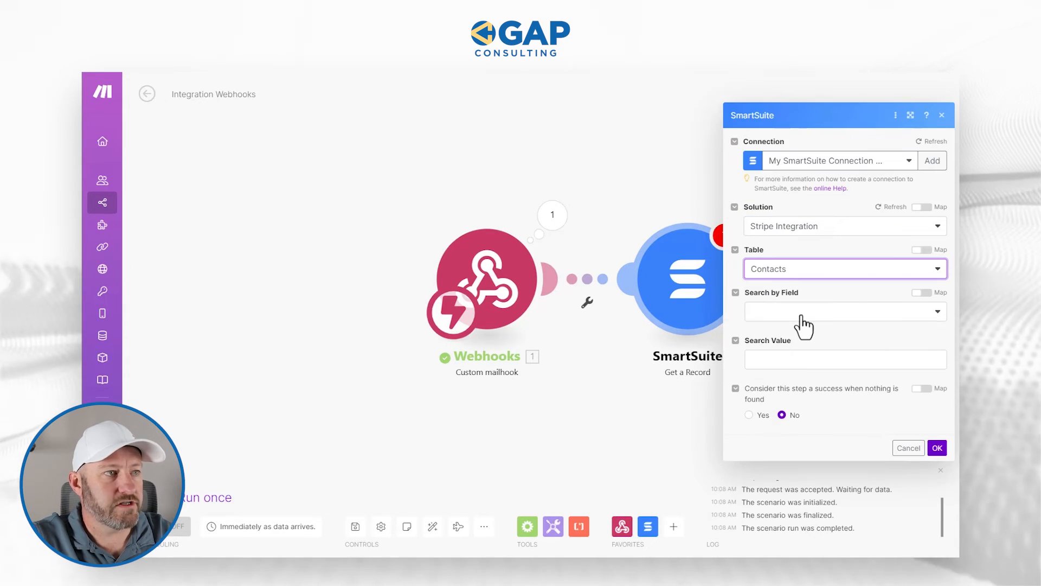
Step: Make the Get a Record module search by the Record ID 2 field, using the mailhook's Subject as the search value
{"action": "left_click", "coordinate": [801, 318]}
{"action": "type", "text": "rec"}
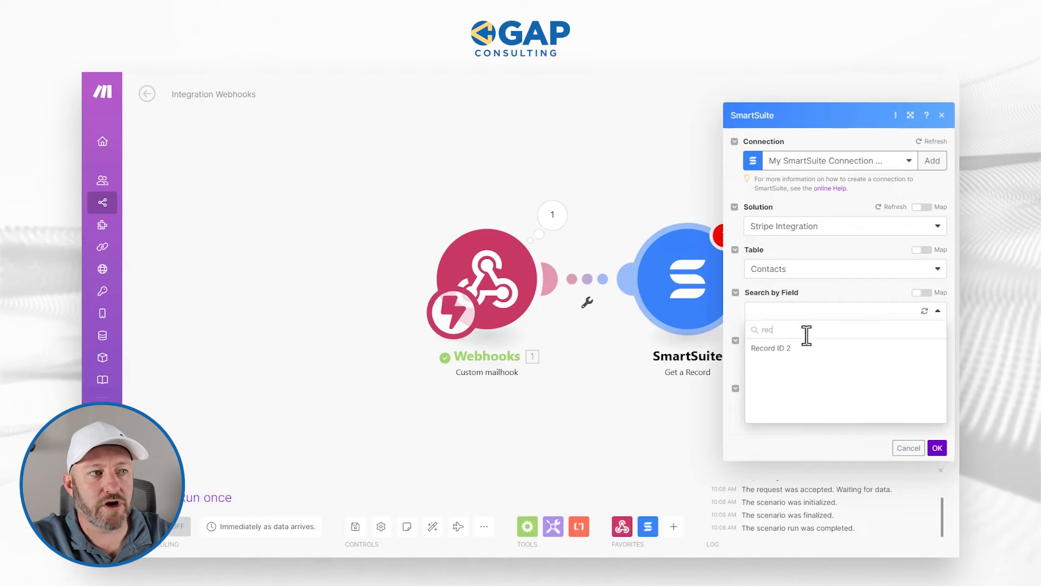
{"action": "left_click", "coordinate": [775, 350]}
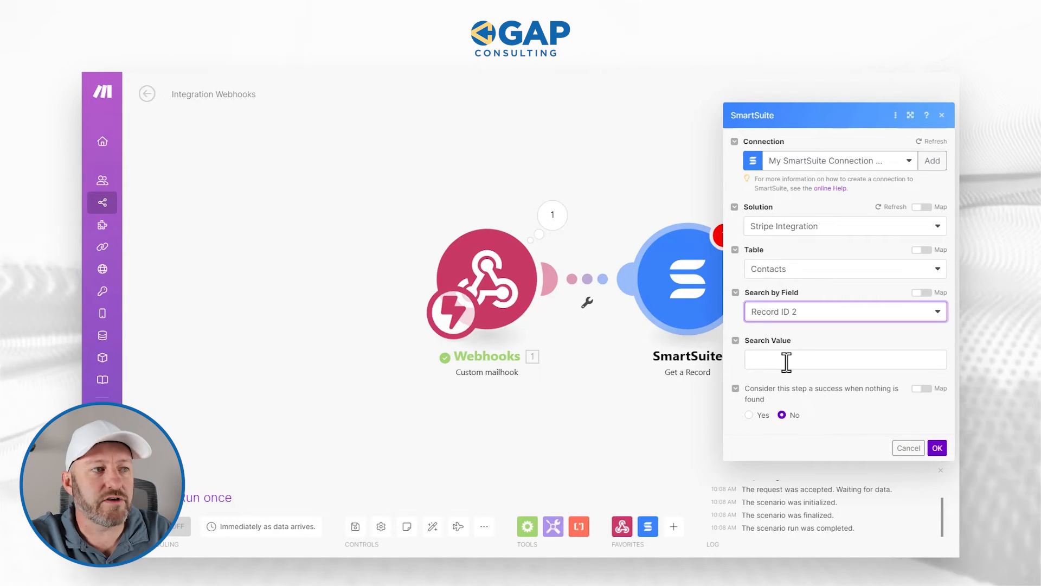
{"action": "left_click", "coordinate": [786, 361]}
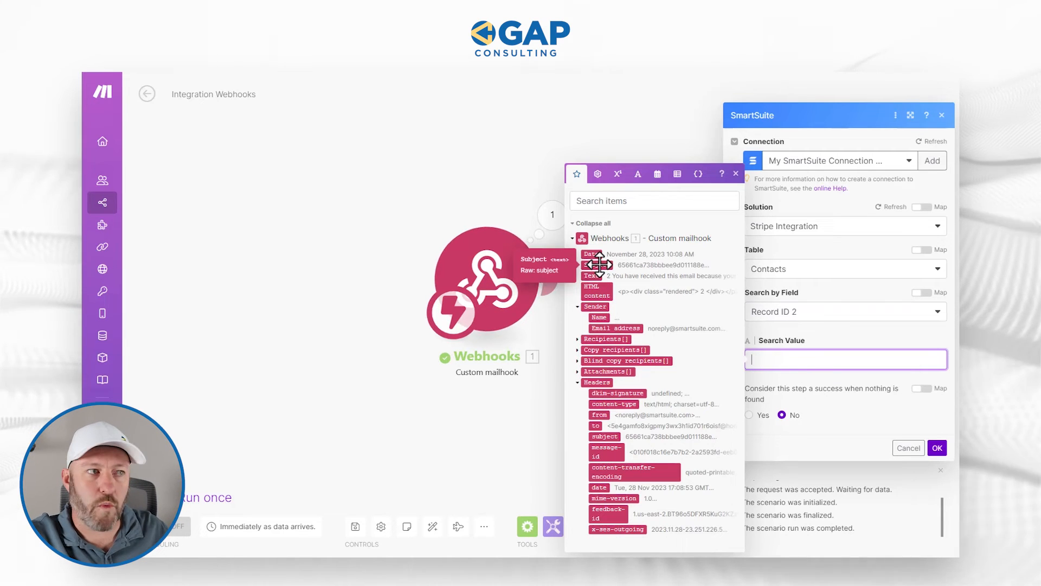
{"action": "left_click", "coordinate": [599, 264]}
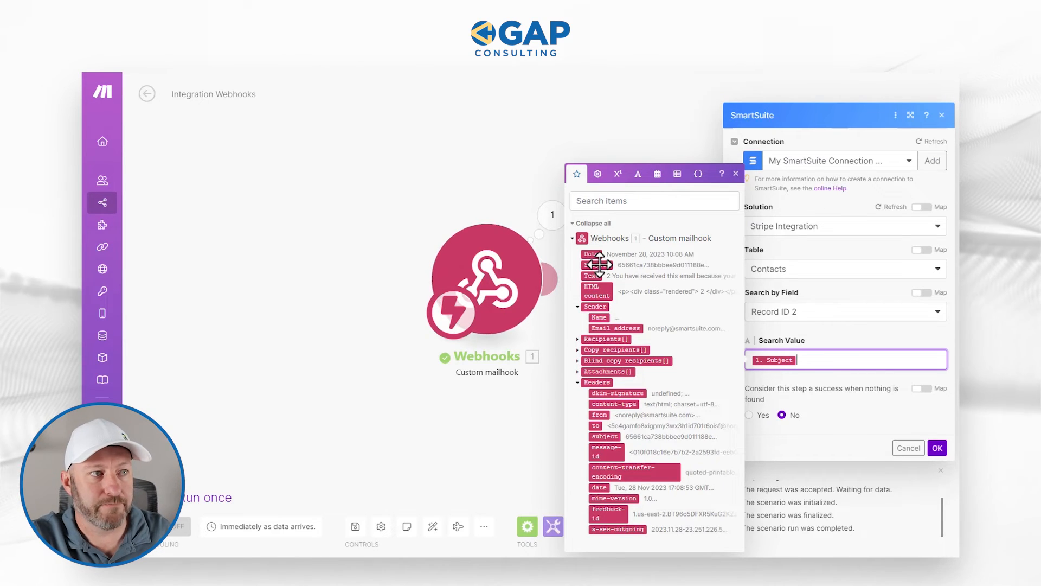
Step: Save the Get a Record settings and run only that module, supplying the billing contact's record ID without its URL prefix as the Subject
{"action": "left_click", "coordinate": [840, 335]}
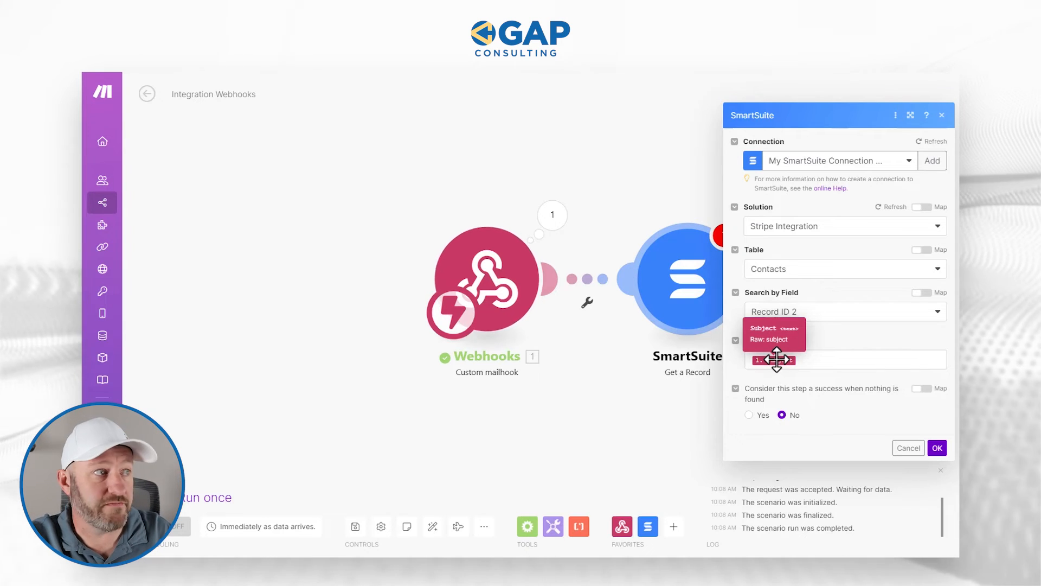
{"action": "left_click", "coordinate": [937, 448]}
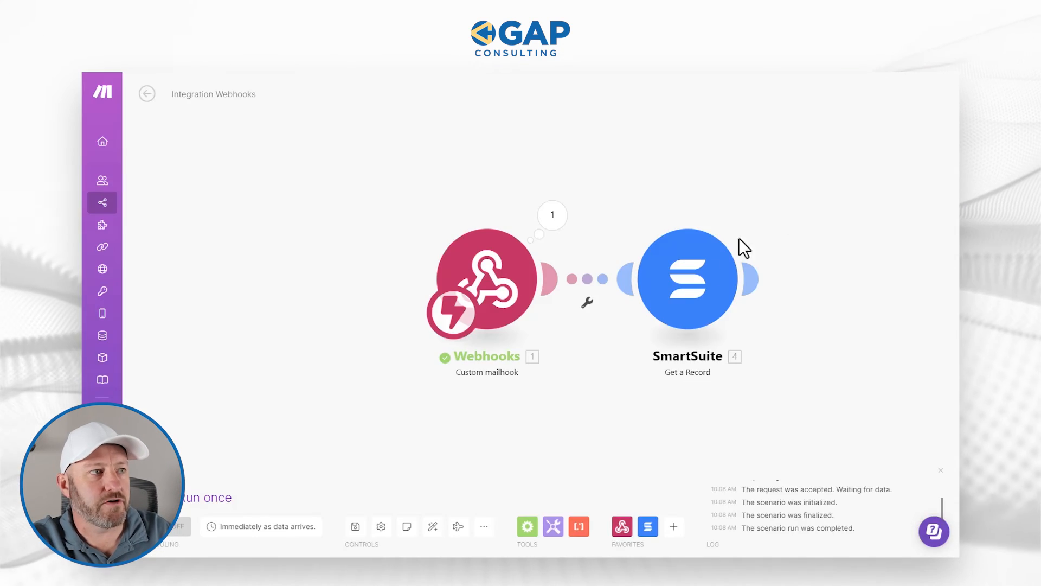
{"action": "right_click", "coordinate": [688, 297]}
{"action": "left_click", "coordinate": [704, 317]}
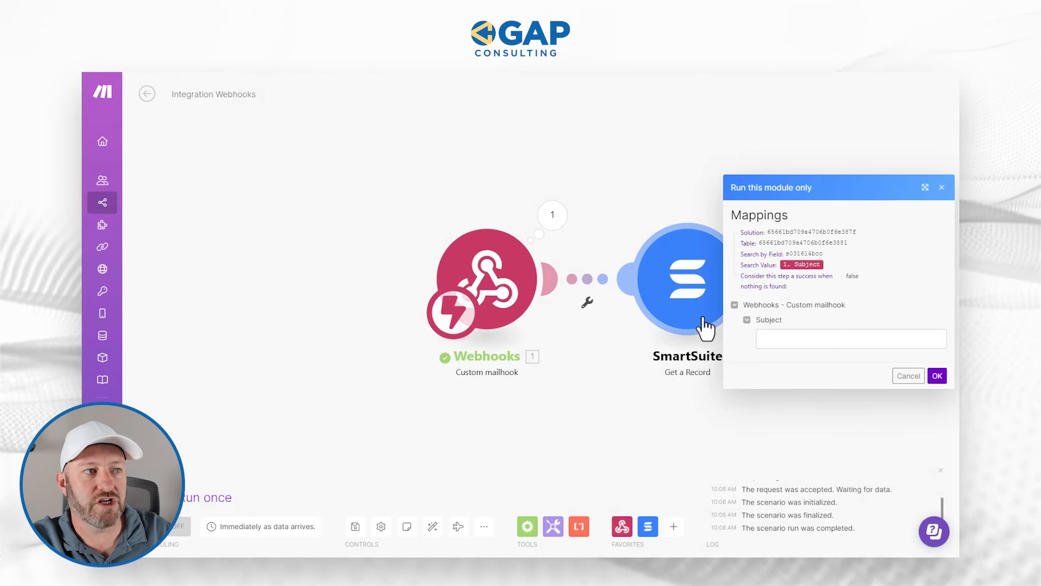
{"action": "left_click", "coordinate": [825, 337]}
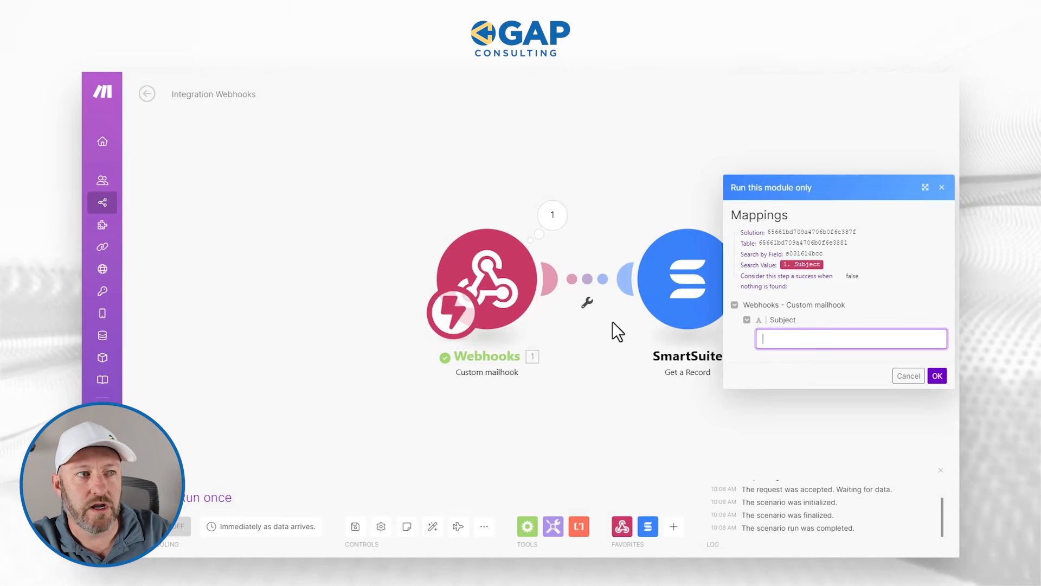
{"action": "key", "text": "ctrl+v"}
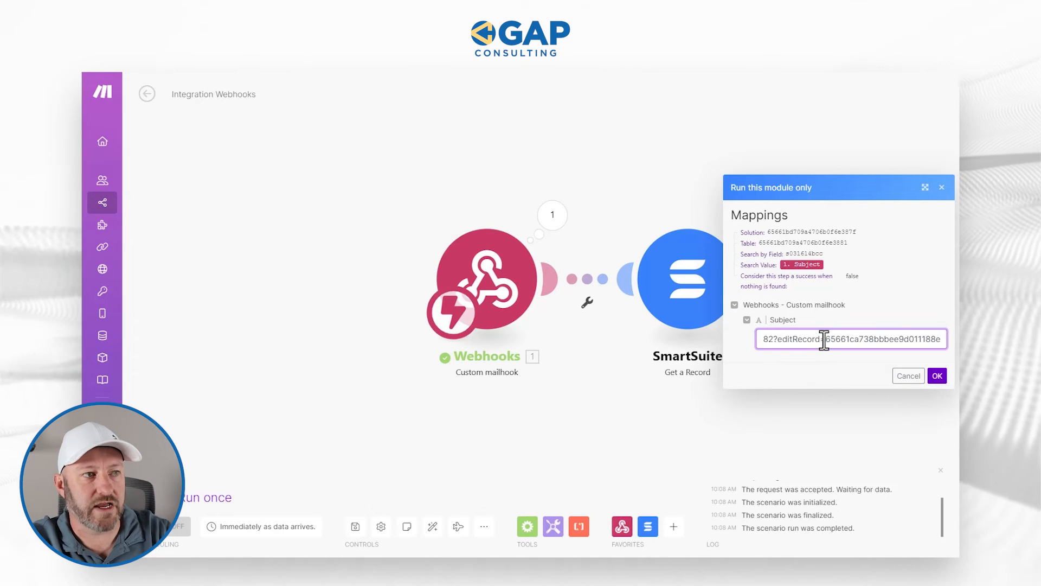
{"action": "left_click_drag", "start_coordinate": [785, 342], "coordinate": [697, 341]}
{"action": "key", "text": "BackSpace"}
{"action": "double_click", "coordinate": [789, 341]}
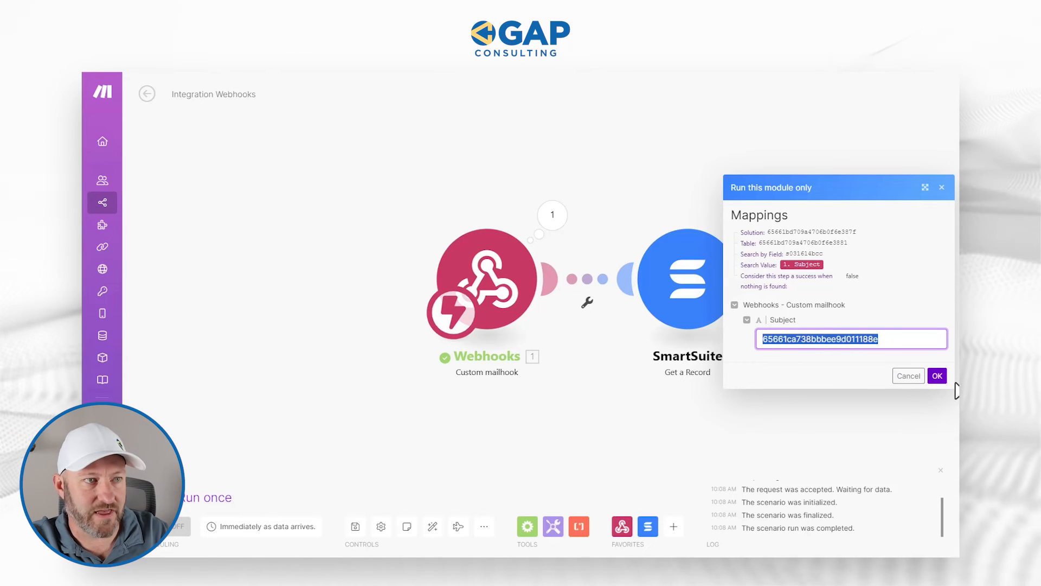
{"action": "left_click", "coordinate": [937, 376]}
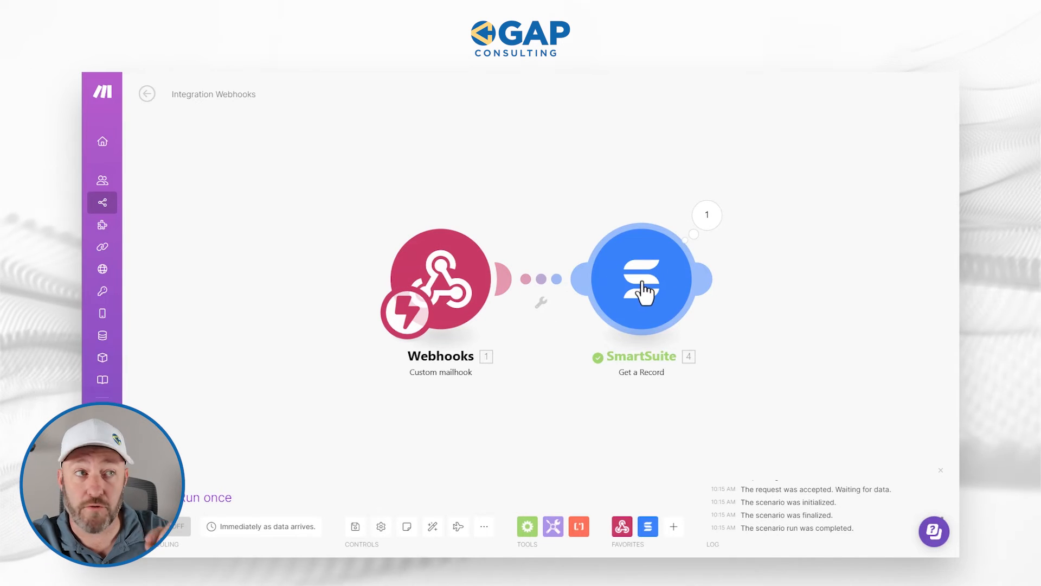
Step: Examine the Get a Record output bundle for the contact's title, email and billing status
{"action": "left_click", "coordinate": [702, 230]}
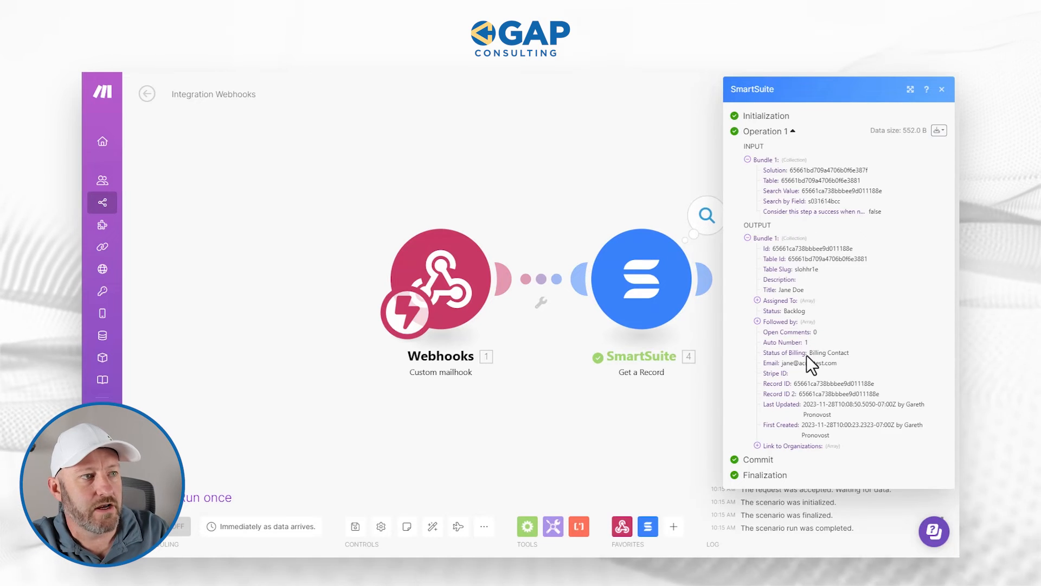
{"action": "left_click_drag", "start_coordinate": [783, 364], "coordinate": [838, 365]}
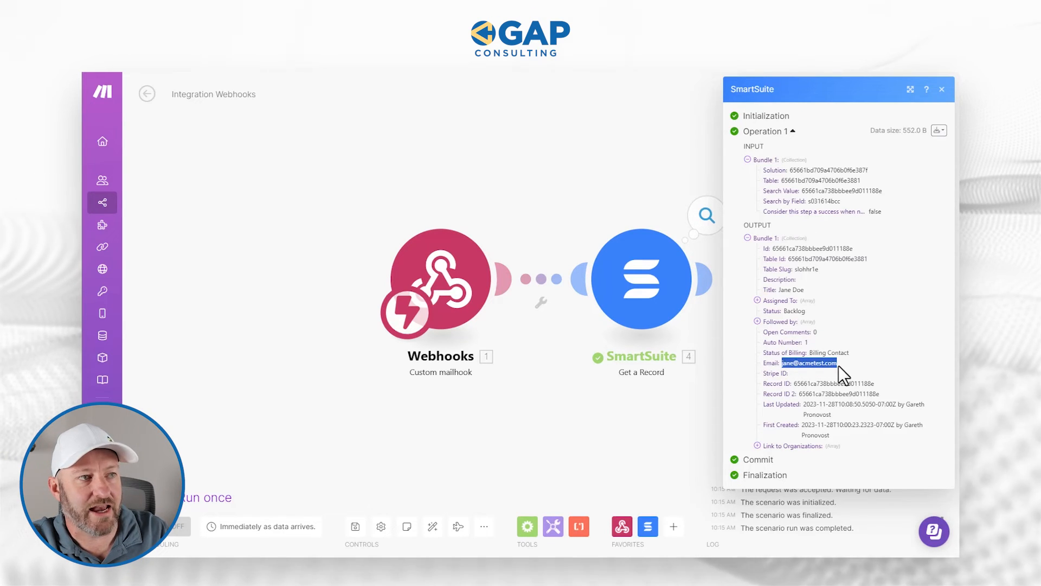
{"action": "left_click_drag", "start_coordinate": [809, 352], "coordinate": [847, 354]}
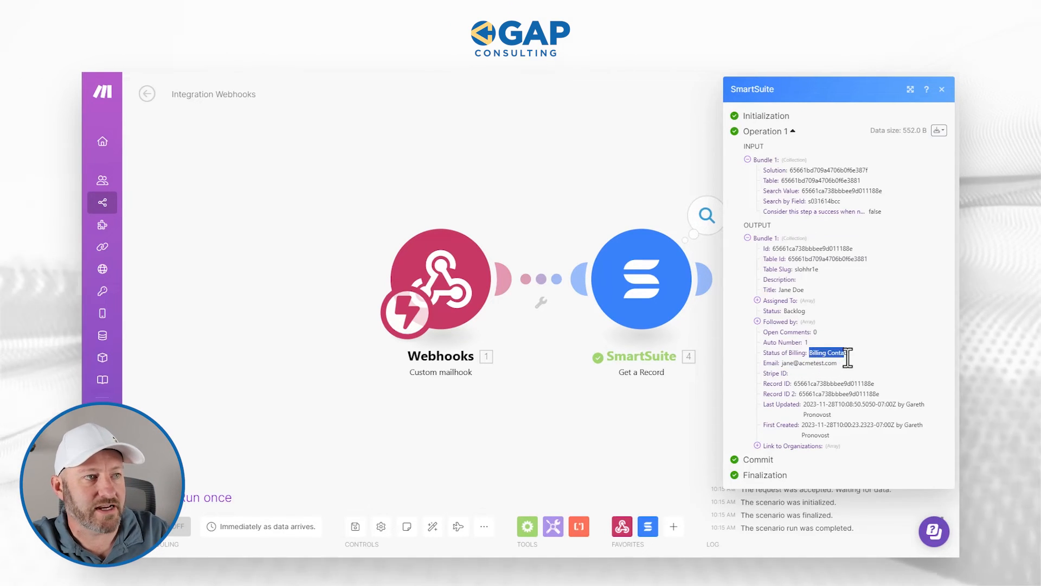
{"action": "left_click_drag", "start_coordinate": [779, 290], "coordinate": [796, 290]}
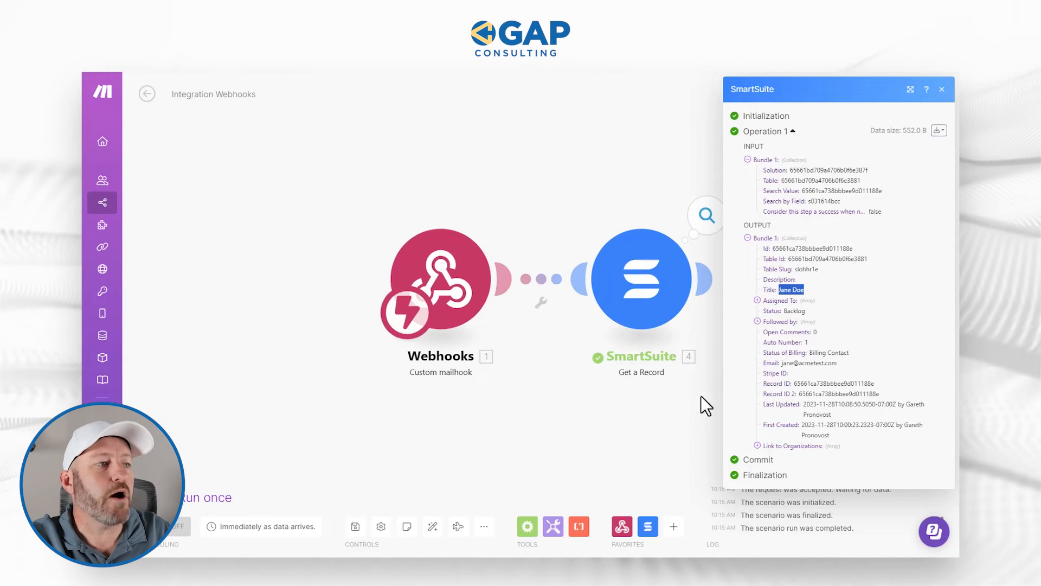
{"action": "left_click", "coordinate": [655, 457]}
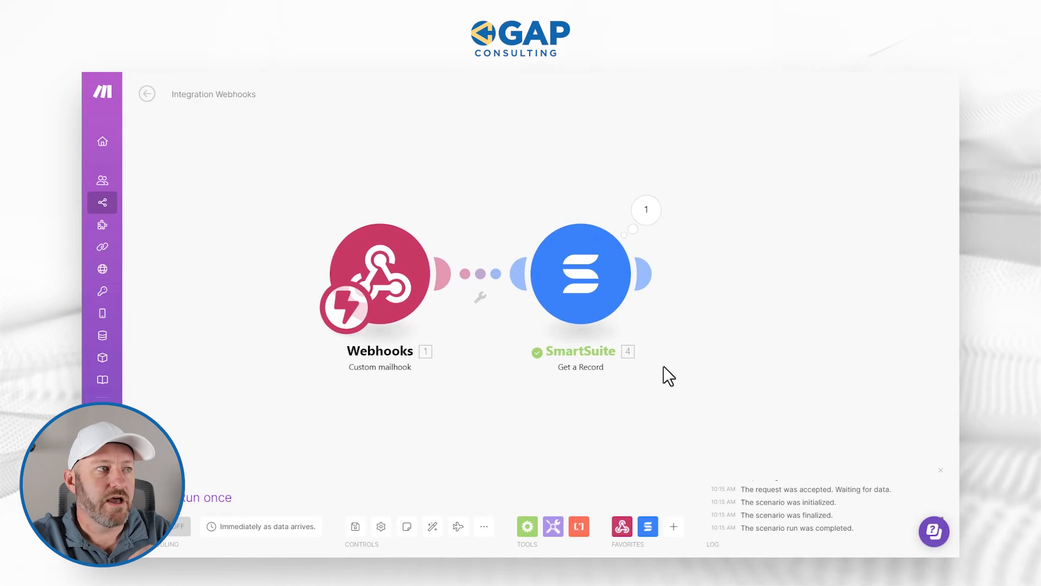
Step: Add a Stripe Create a Customer module after the SmartSuite Get a Record module
{"action": "left_click", "coordinate": [644, 276]}
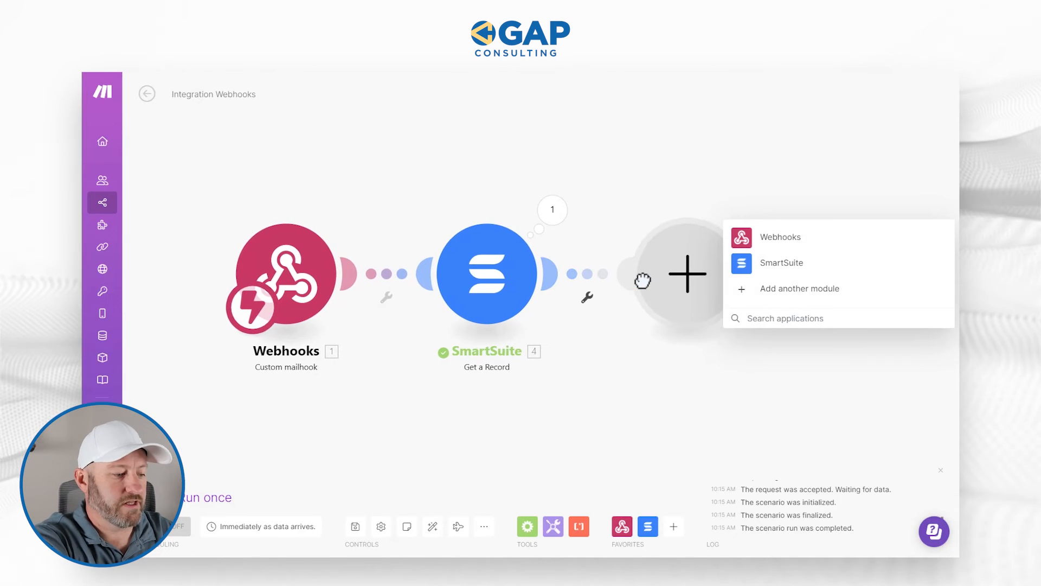
{"action": "type", "text": "stripe"}
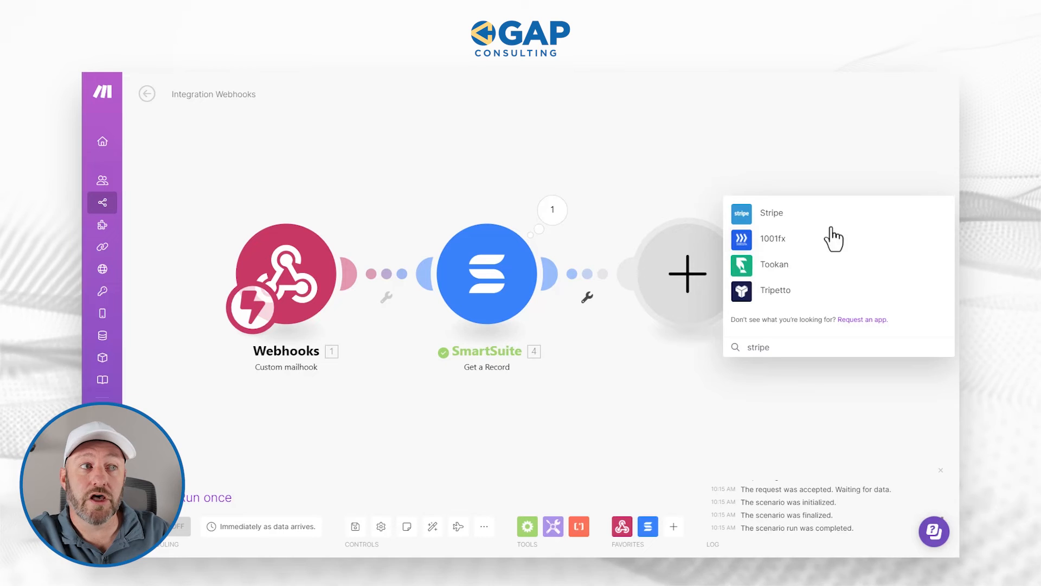
{"action": "left_click", "coordinate": [776, 214]}
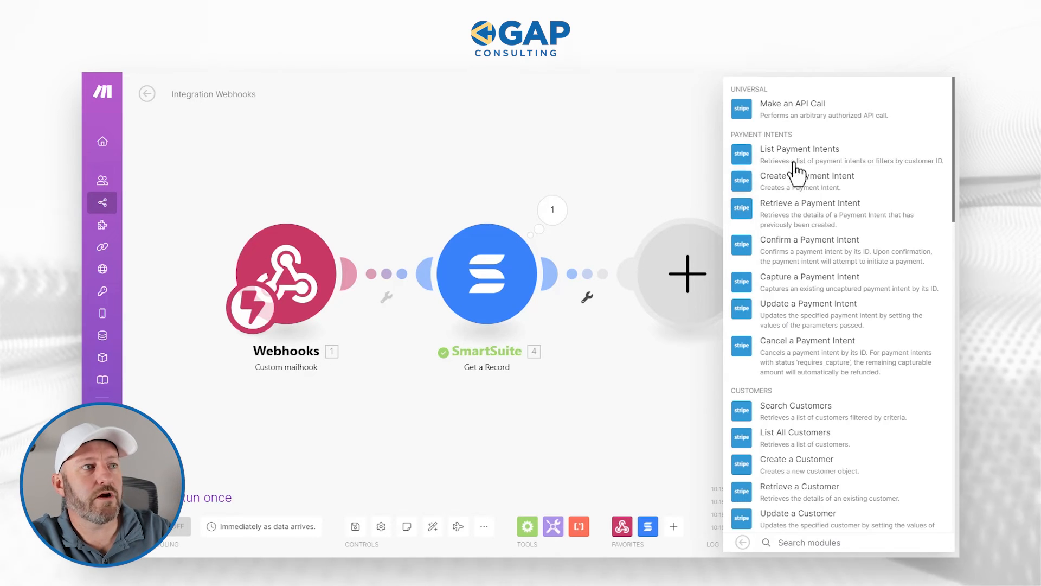
{"action": "scroll", "coordinate": [868, 282], "scroll_direction": "down", "scroll_amount": 2}
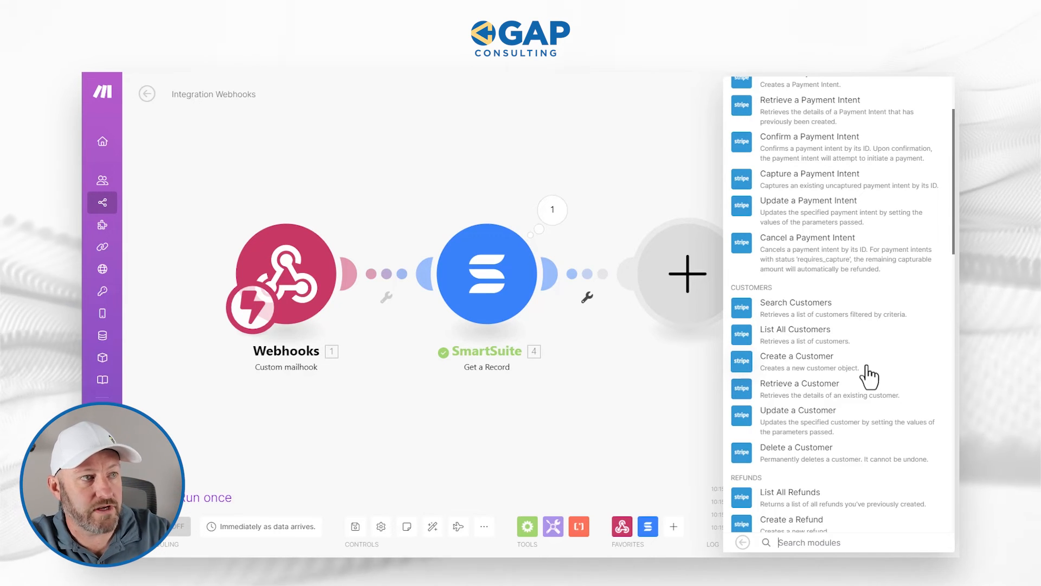
{"action": "left_click", "coordinate": [868, 373]}
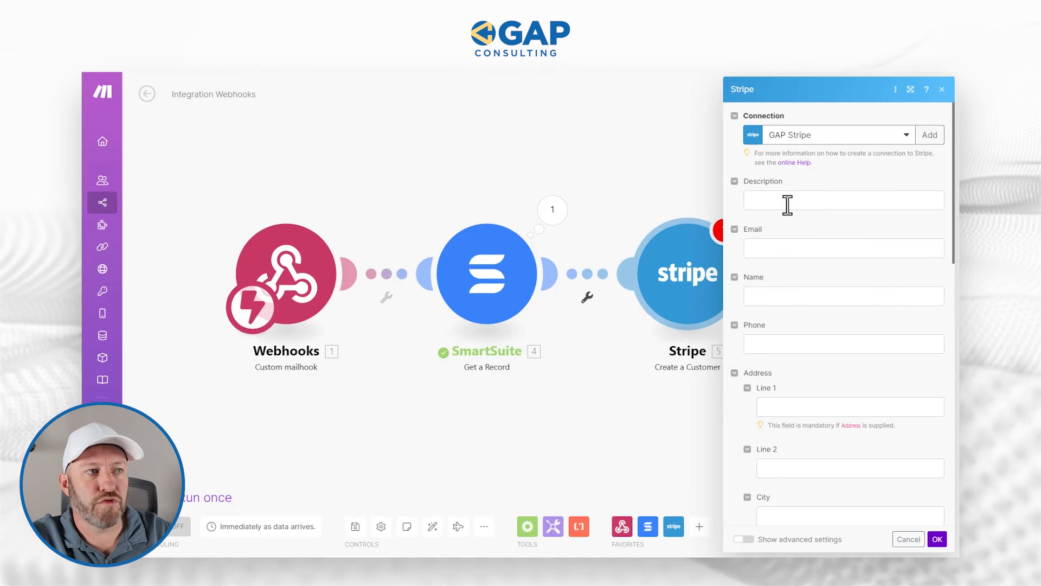
Step: Map the Stripe customer's Name to the SmartSuite Title and its Email to the SmartSuite Email, leave the other fields blank, and save the module
{"action": "scroll", "coordinate": [788, 246], "scroll_direction": "down", "scroll_amount": 3}
{"action": "scroll", "coordinate": [798, 358], "scroll_direction": "down", "scroll_amount": 3}
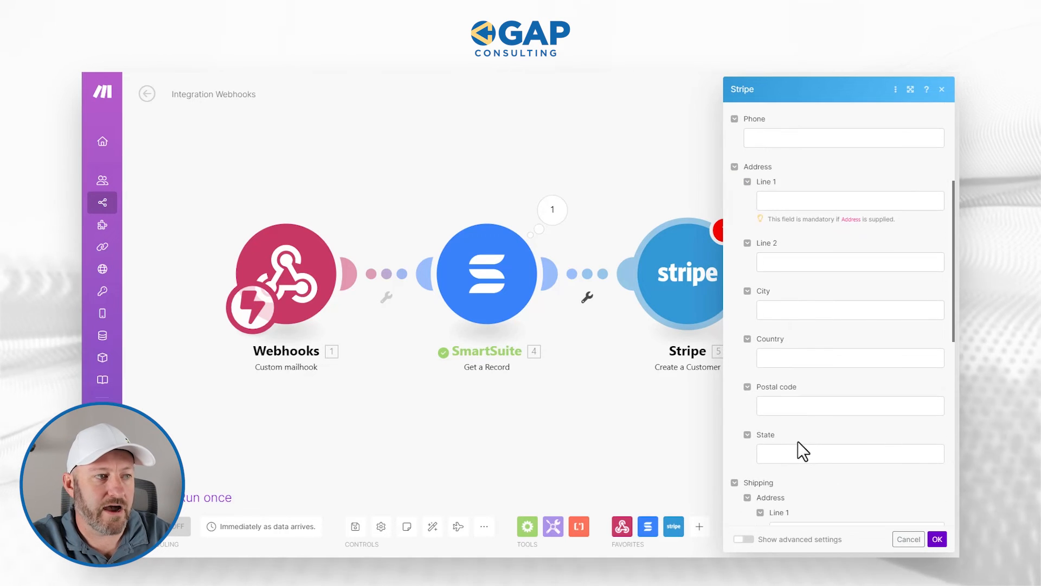
{"action": "scroll", "coordinate": [799, 446], "scroll_direction": "up", "scroll_amount": 4}
{"action": "scroll", "coordinate": [801, 445], "scroll_direction": "up", "scroll_amount": 2}
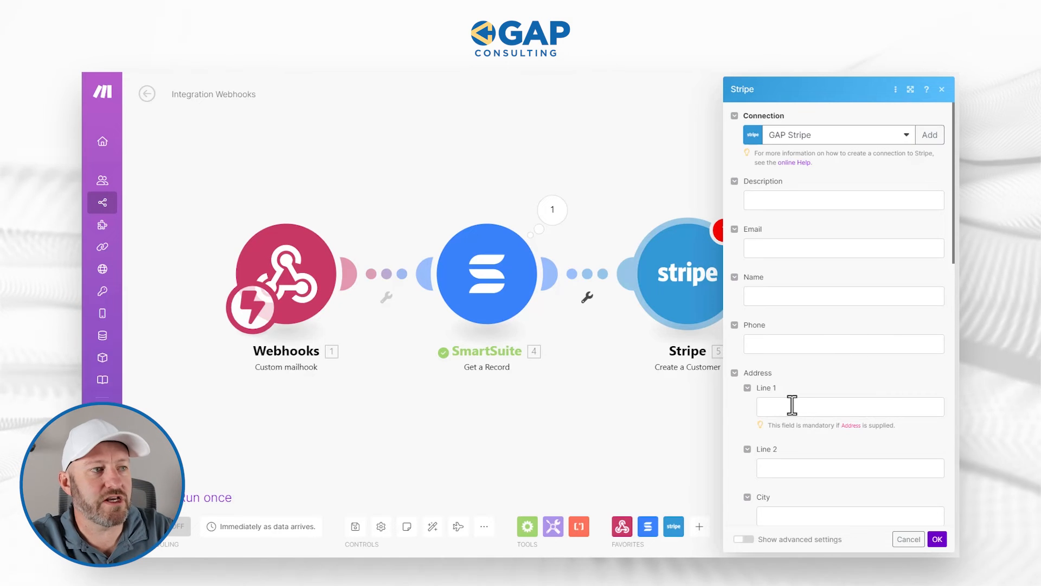
{"action": "scroll", "coordinate": [787, 406], "scroll_direction": "down", "scroll_amount": 5}
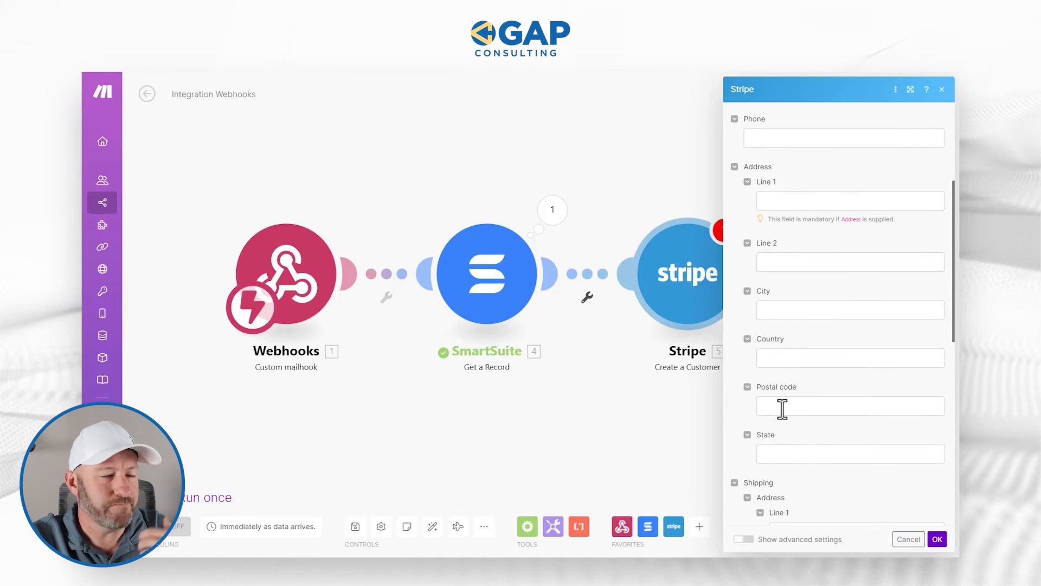
{"action": "scroll", "coordinate": [782, 408], "scroll_direction": "up", "scroll_amount": 5}
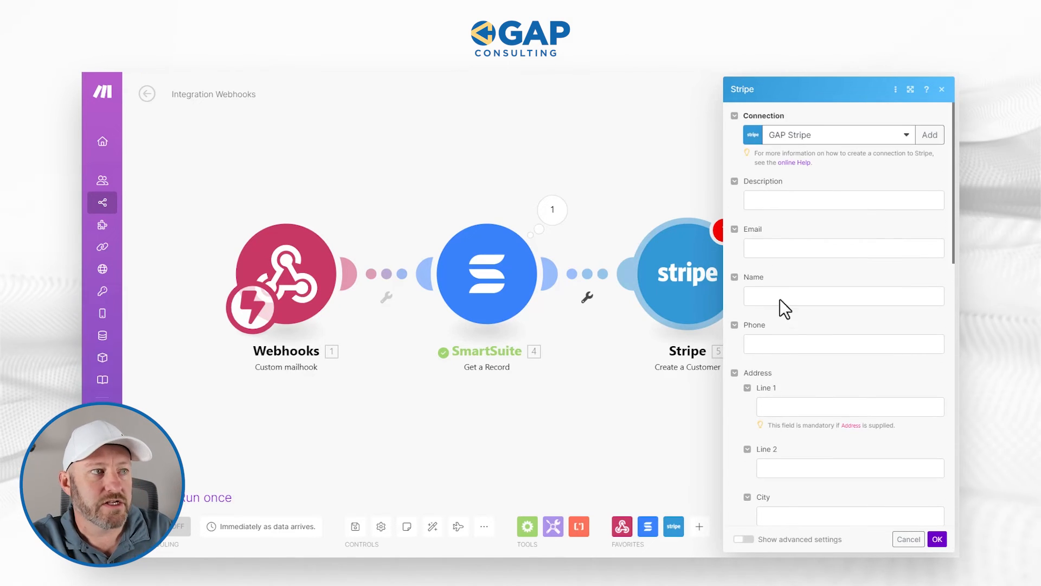
{"action": "left_click", "coordinate": [778, 294]}
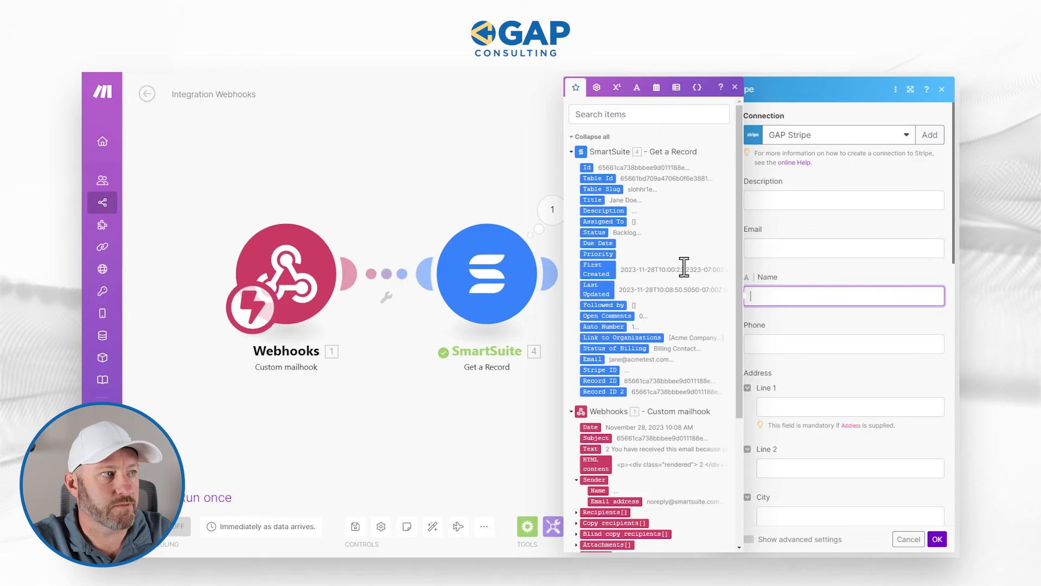
{"action": "left_click", "coordinate": [589, 201]}
{"action": "left_click", "coordinate": [803, 247]}
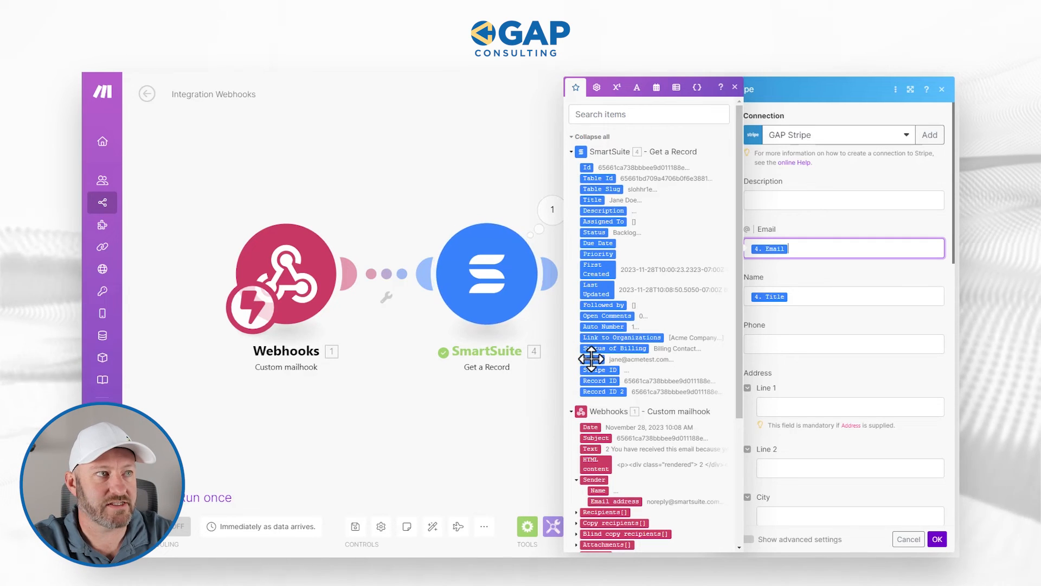
{"action": "left_click_drag", "start_coordinate": [592, 359], "coordinate": [802, 247]}
{"action": "left_click", "coordinate": [814, 324]}
{"action": "scroll", "coordinate": [829, 325], "scroll_direction": "down", "scroll_amount": 2}
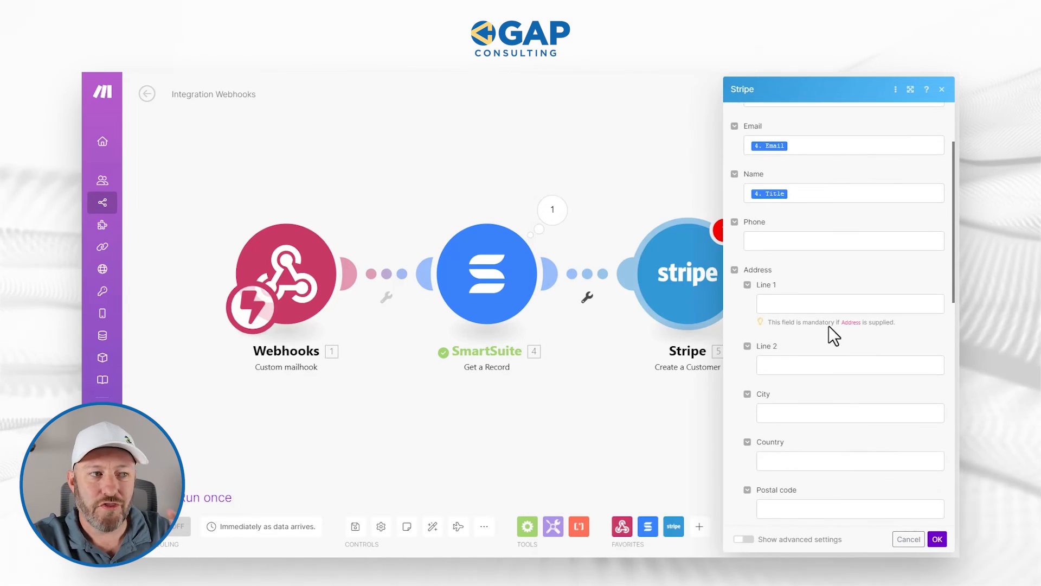
{"action": "scroll", "coordinate": [830, 336], "scroll_direction": "down", "scroll_amount": 5}
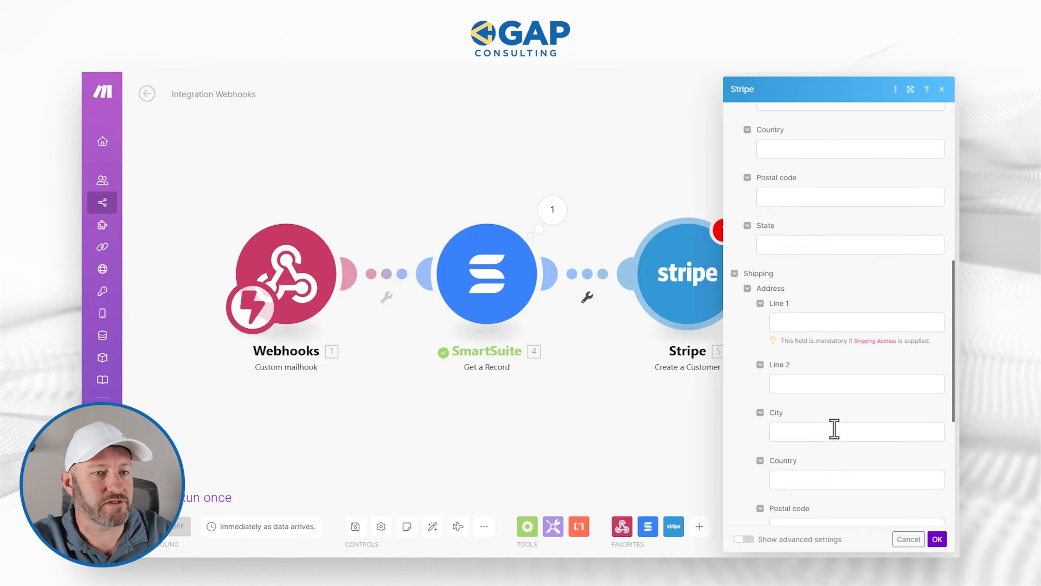
{"action": "scroll", "coordinate": [832, 428], "scroll_direction": "down", "scroll_amount": 5}
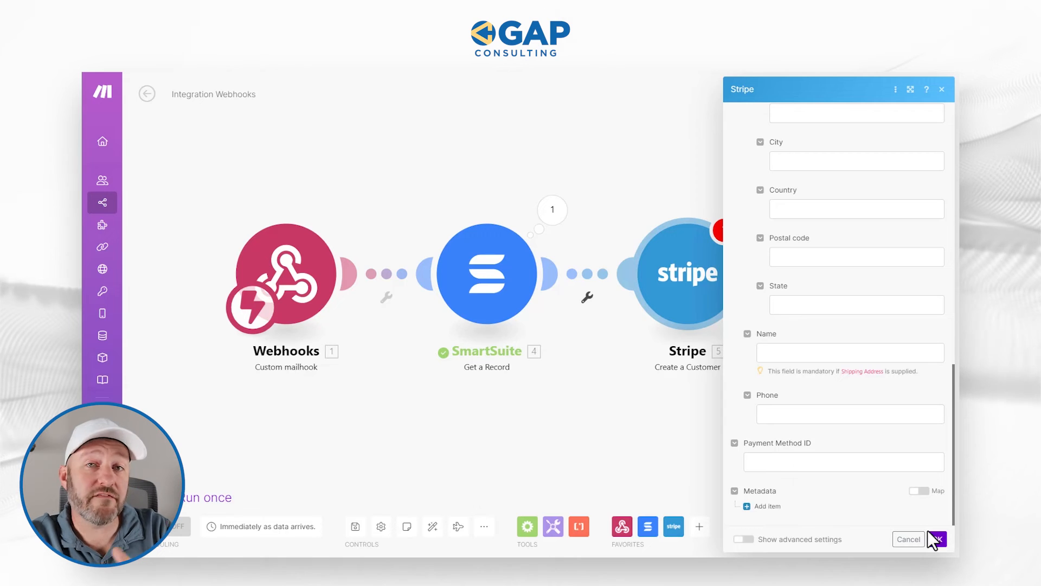
{"action": "scroll", "coordinate": [879, 418], "scroll_direction": "up", "scroll_amount": 5}
{"action": "scroll", "coordinate": [806, 314], "scroll_direction": "up", "scroll_amount": 1}
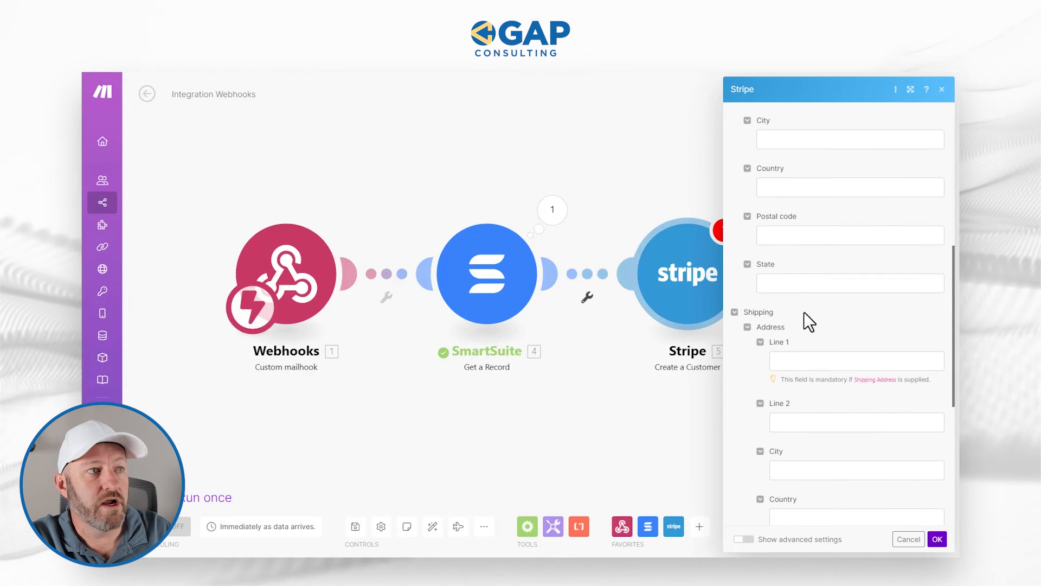
{"action": "left_click", "coordinate": [937, 538]}
Step: Run only the Create a Customer module with the billing contact's email and full name, and inspect the Customer ID in its output
{"action": "right_click", "coordinate": [703, 301]}
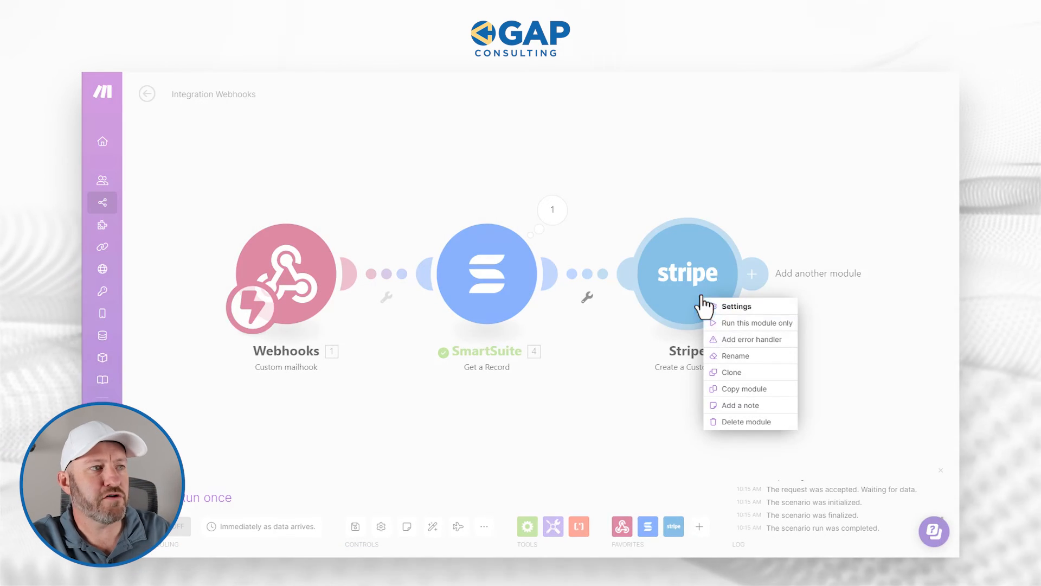
{"action": "left_click", "coordinate": [748, 322]}
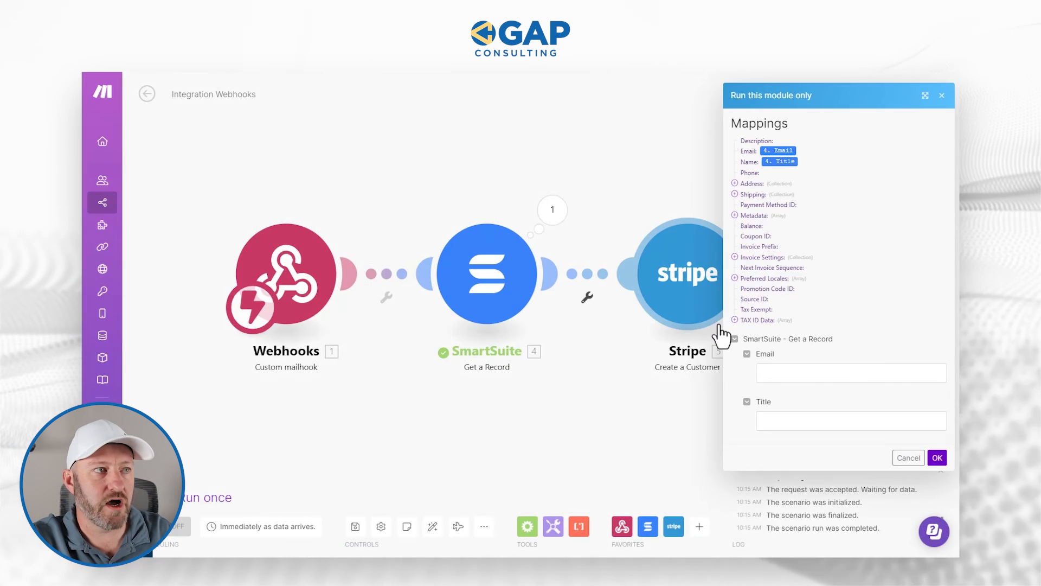
{"action": "left_click", "coordinate": [803, 378]}
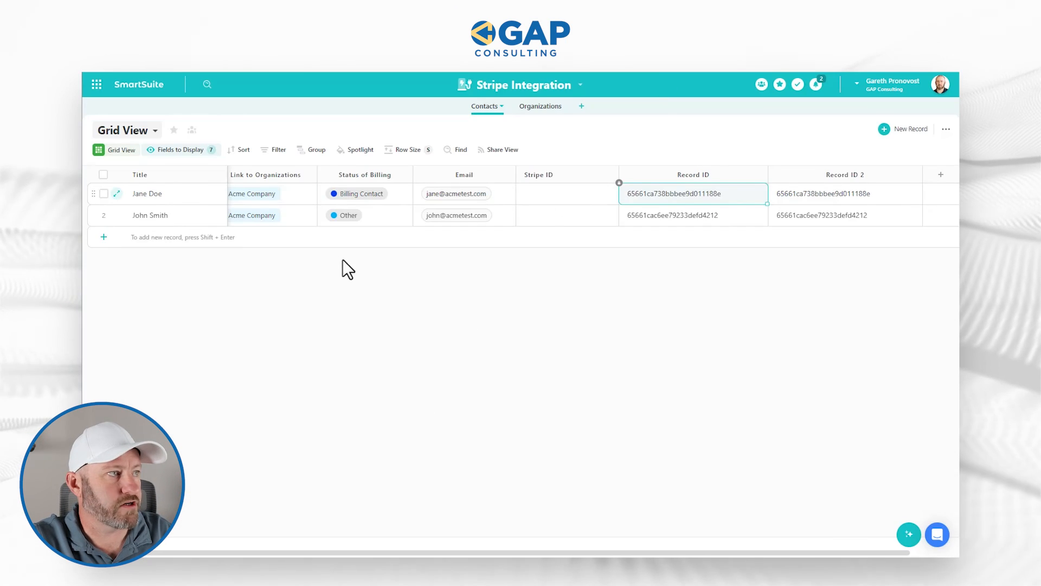
{"action": "left_click", "coordinate": [464, 196]}
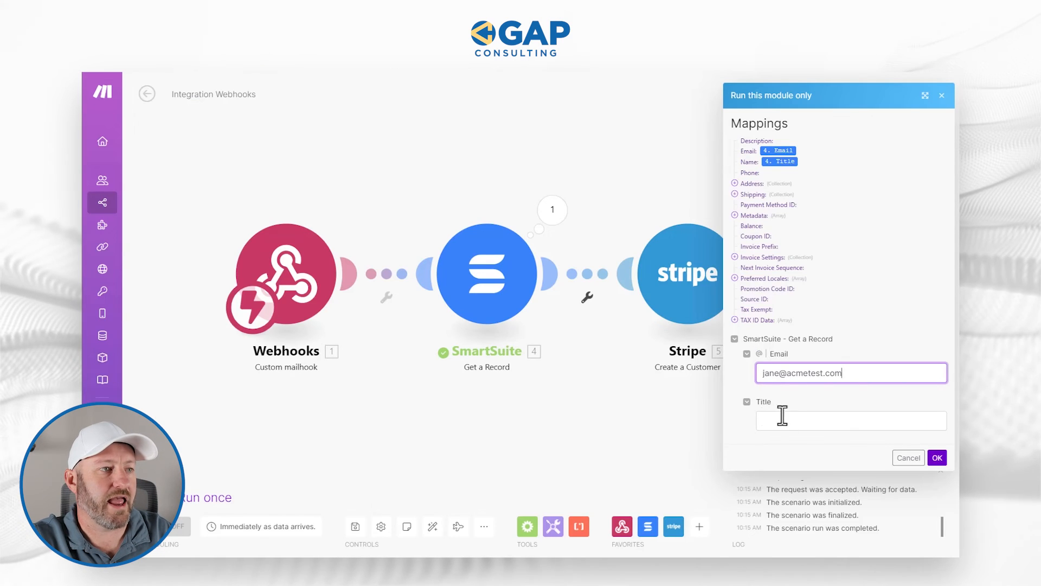
{"action": "left_click", "coordinate": [771, 420]}
{"action": "type", "text": "Jane Doe"}
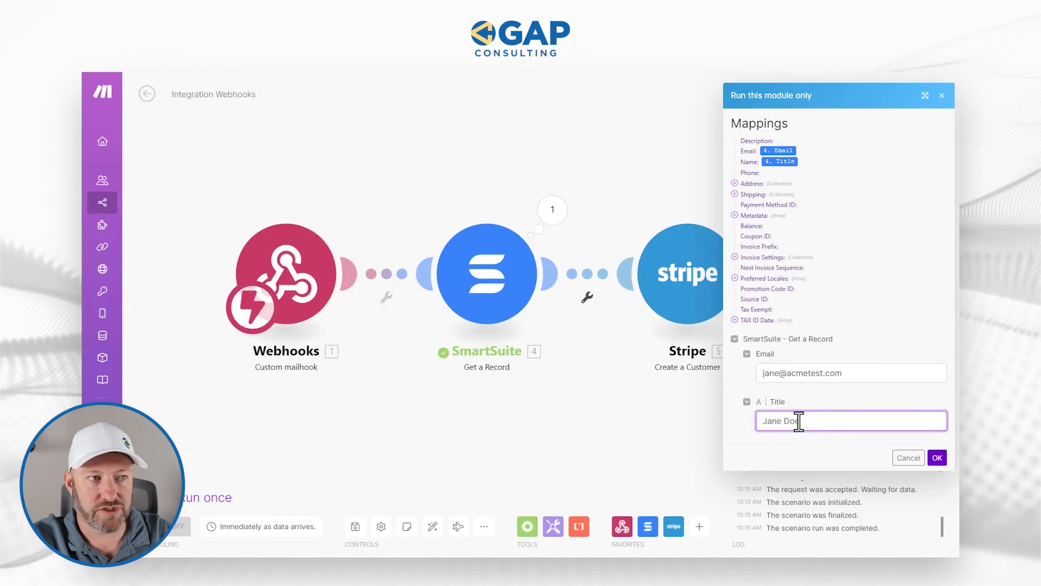
{"action": "left_click", "coordinate": [937, 458]}
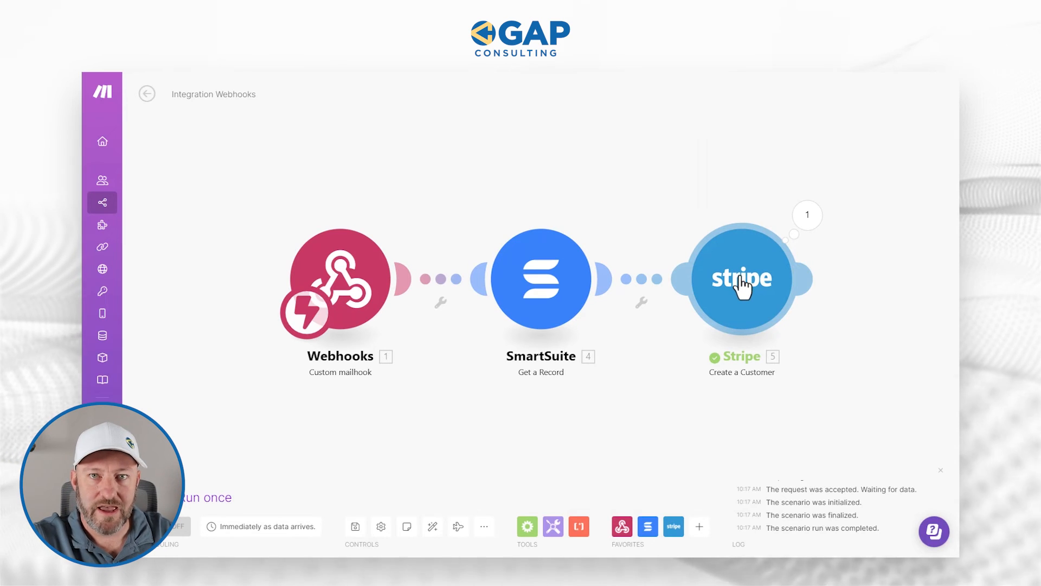
{"action": "left_click", "coordinate": [807, 218]}
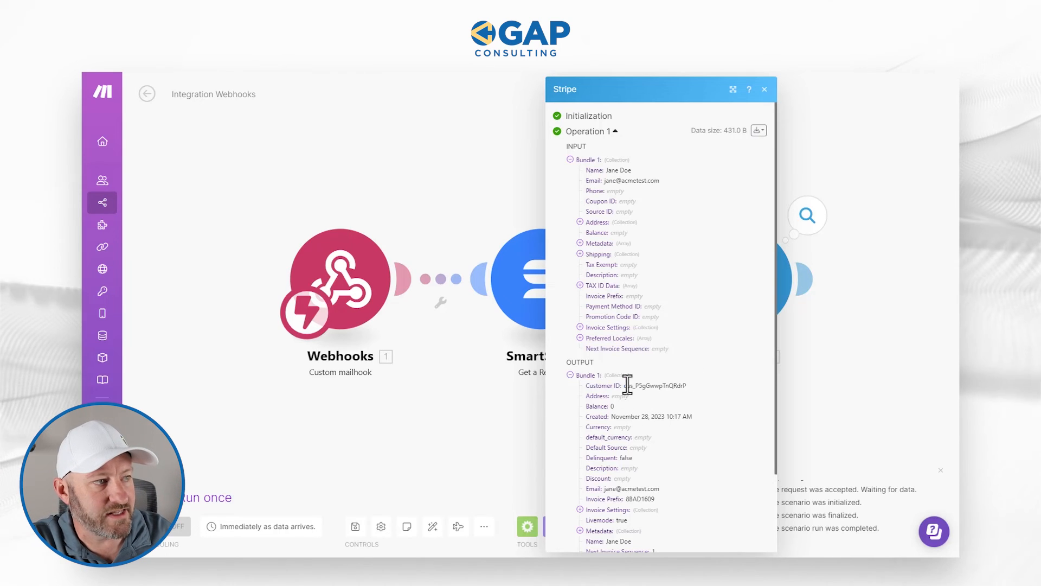
{"action": "left_click_drag", "start_coordinate": [624, 385], "coordinate": [686, 386]}
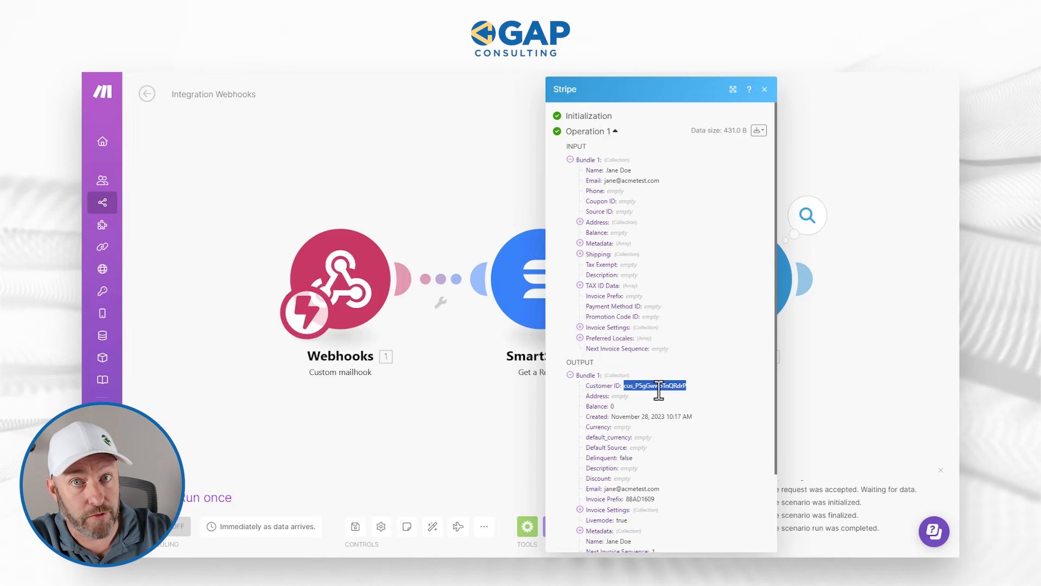
Step: Add a SmartSuite Update a Record module after the Stripe Create a Customer module
{"action": "left_click", "coordinate": [827, 310]}
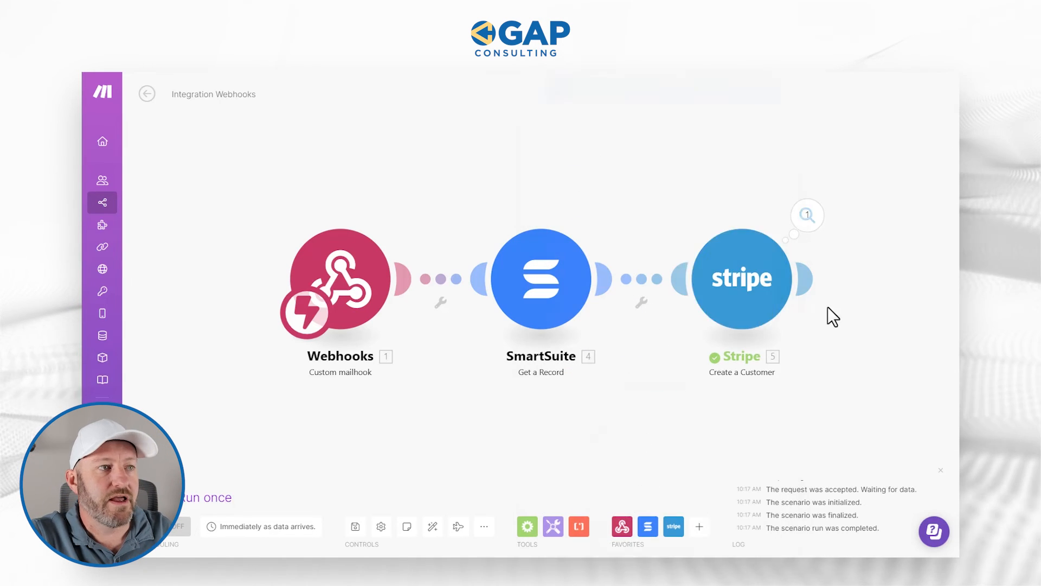
{"action": "left_click", "coordinate": [809, 274]}
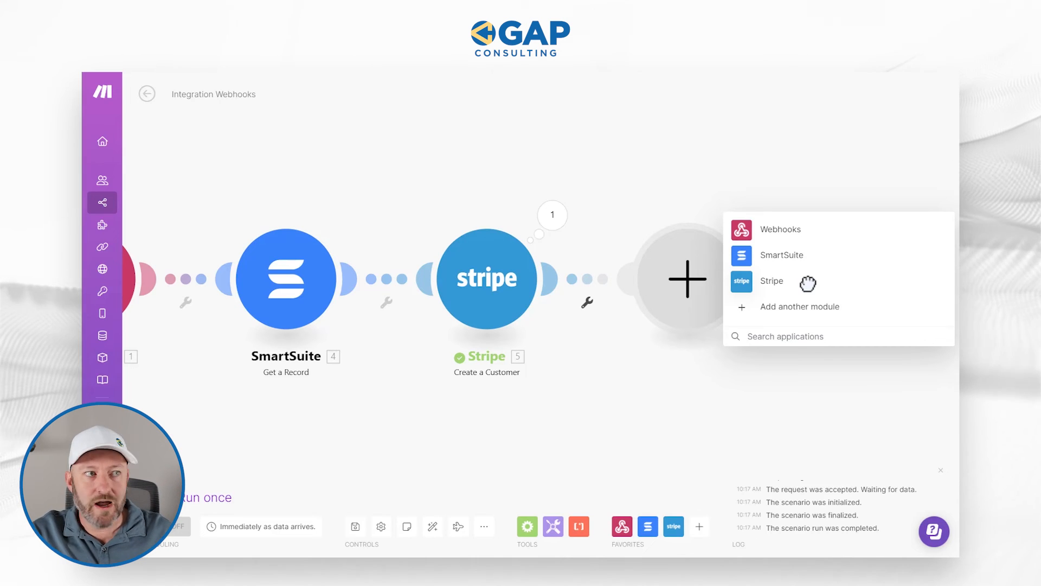
{"action": "left_click", "coordinate": [801, 259]}
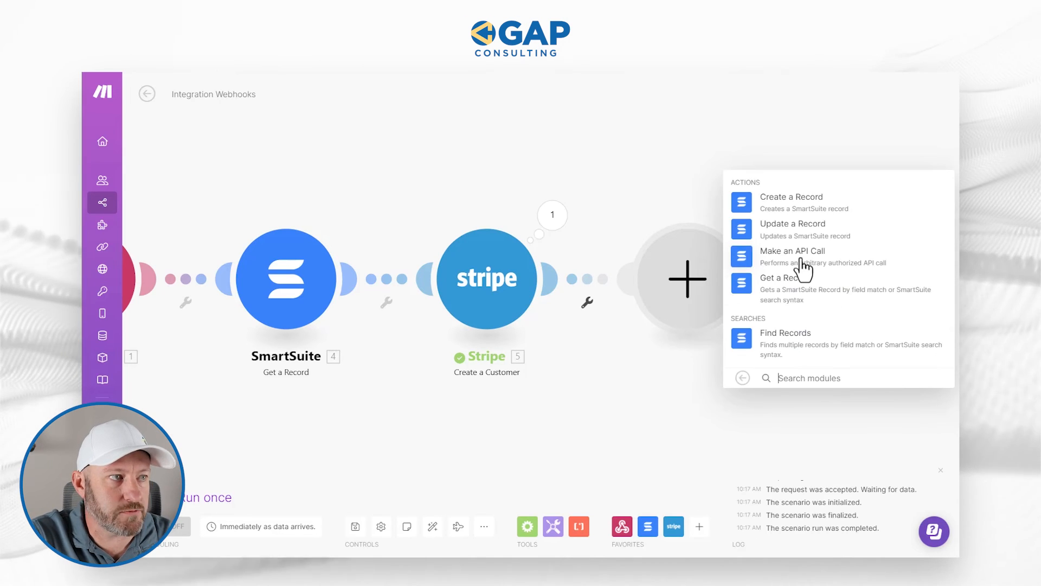
{"action": "left_click", "coordinate": [783, 235]}
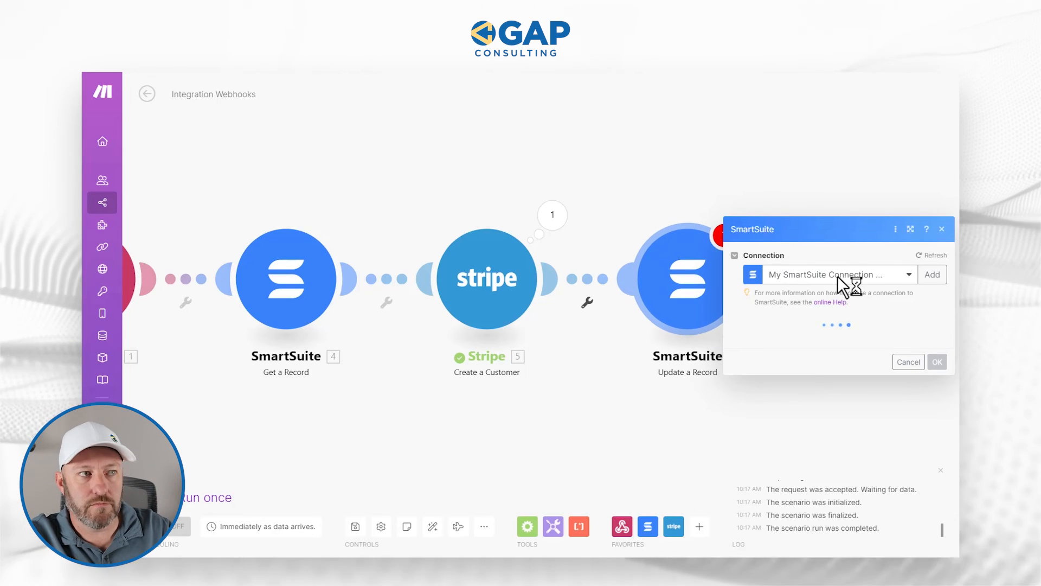
Step: Point the Update a Record module at the Stripe Integration solution and its Contacts table
{"action": "left_click", "coordinate": [835, 331]}
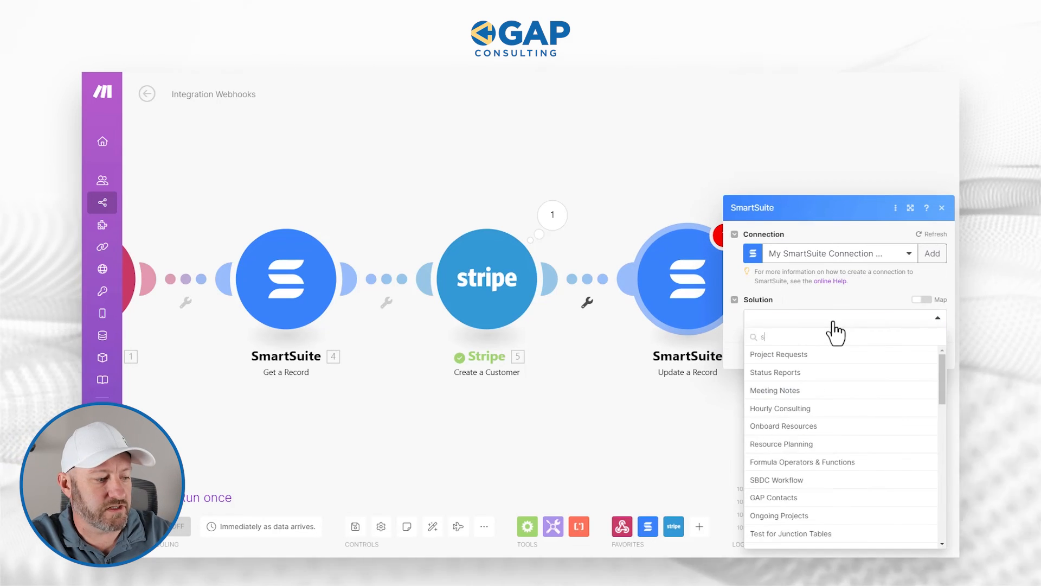
{"action": "type", "text": "str"}
{"action": "left_click", "coordinate": [823, 357]}
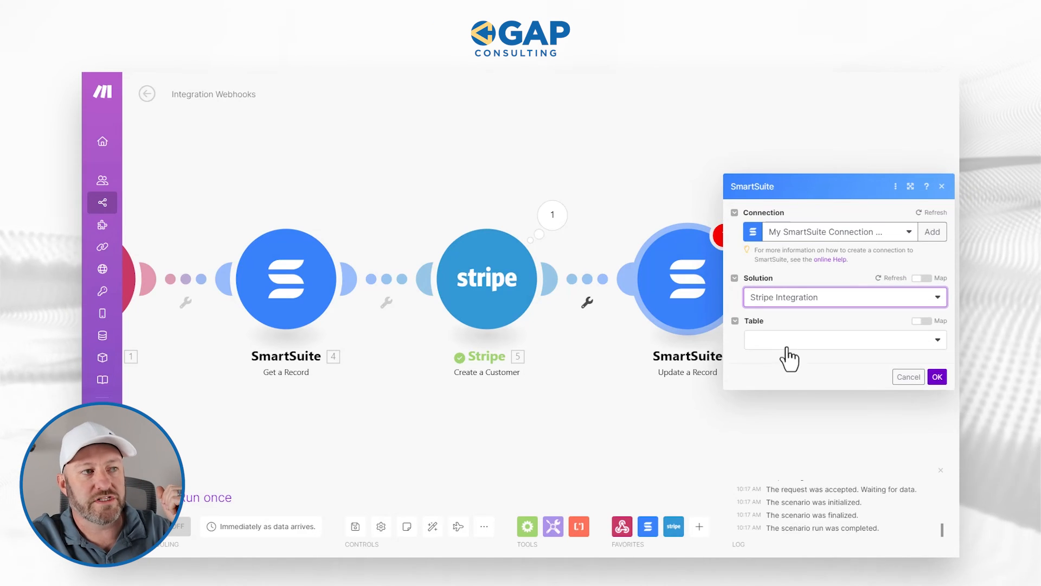
{"action": "left_click", "coordinate": [784, 343]}
{"action": "left_click", "coordinate": [778, 360]}
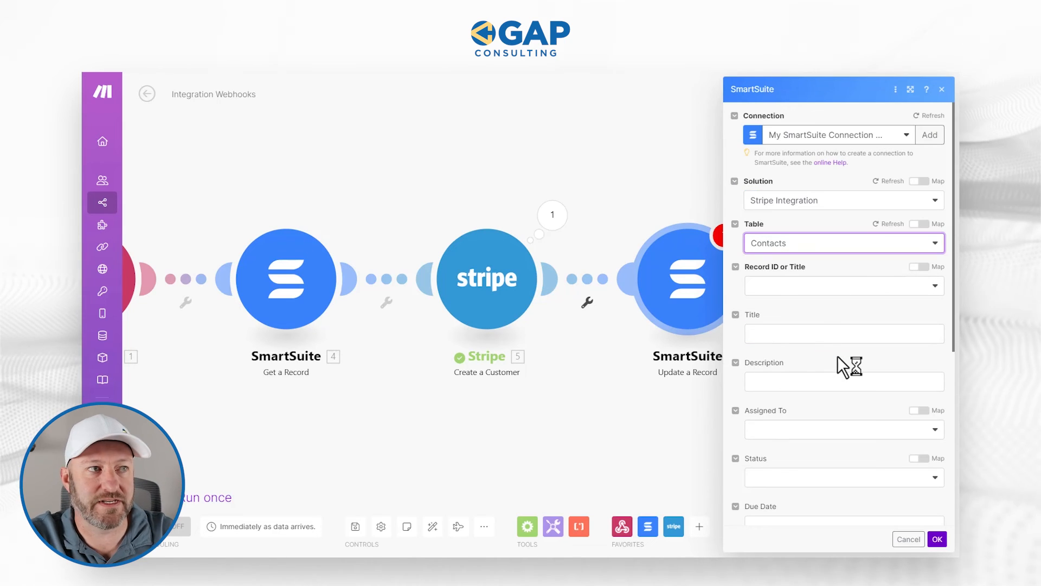
Step: Switch Record ID or Title to a mapped value and map it to the Subject of the custom mailhook
{"action": "left_click", "coordinate": [819, 288]}
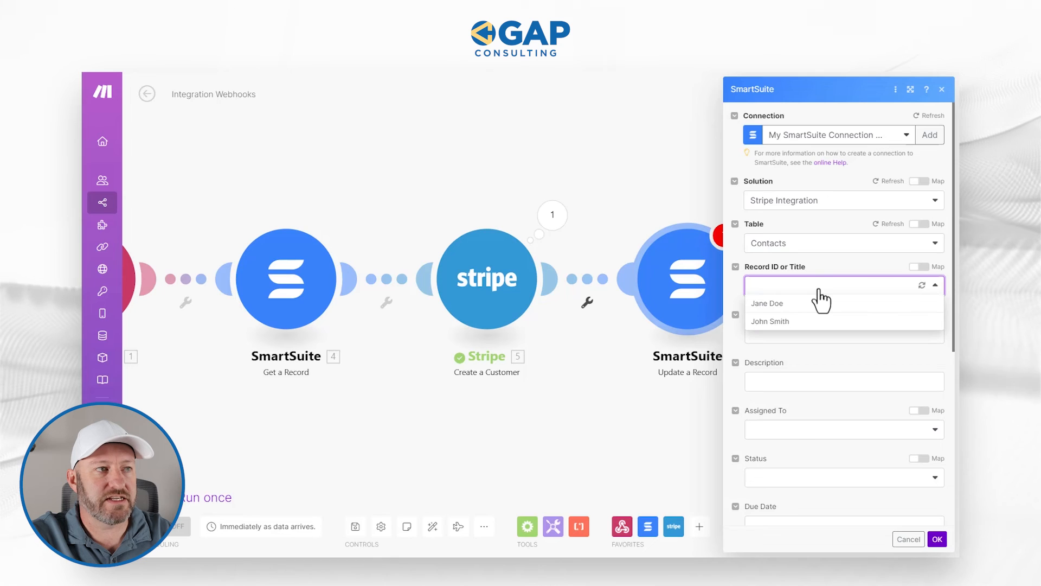
{"action": "left_click", "coordinate": [828, 291]}
{"action": "left_click", "coordinate": [920, 268]}
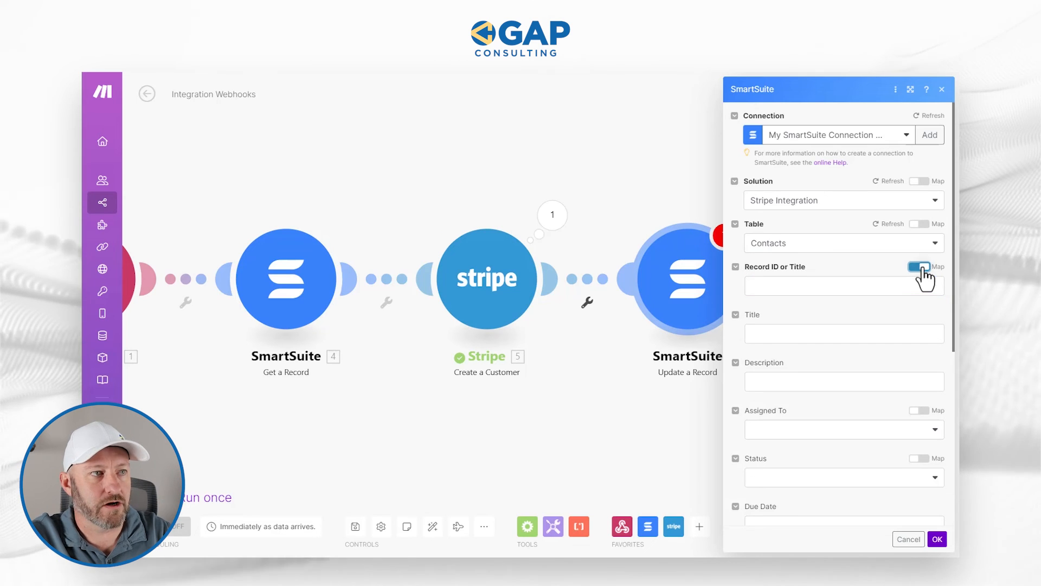
{"action": "left_click", "coordinate": [857, 287]}
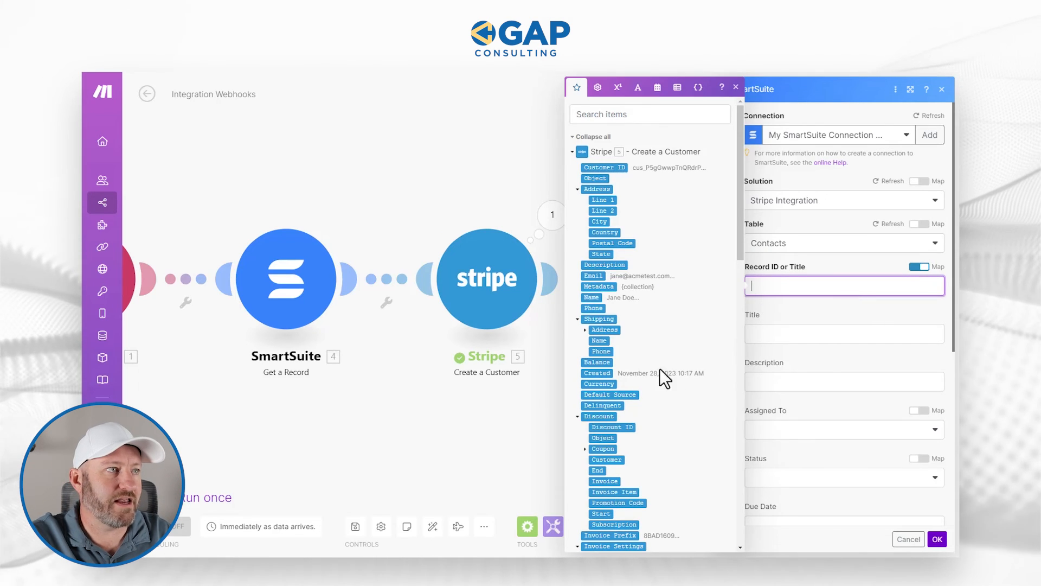
{"action": "scroll", "coordinate": [678, 326], "scroll_direction": "down", "scroll_amount": 10}
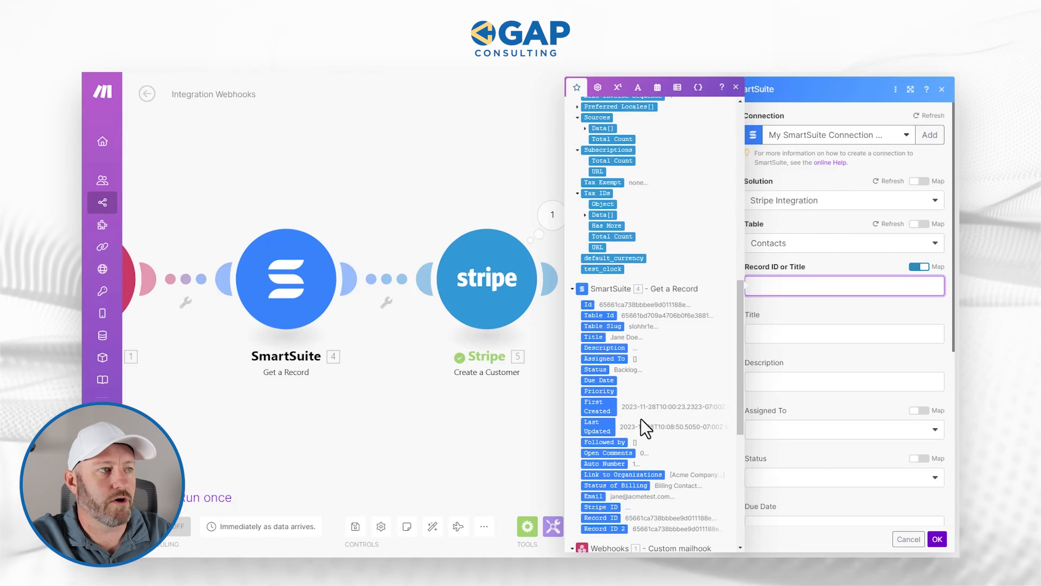
{"action": "scroll", "coordinate": [630, 396], "scroll_direction": "down", "scroll_amount": 4}
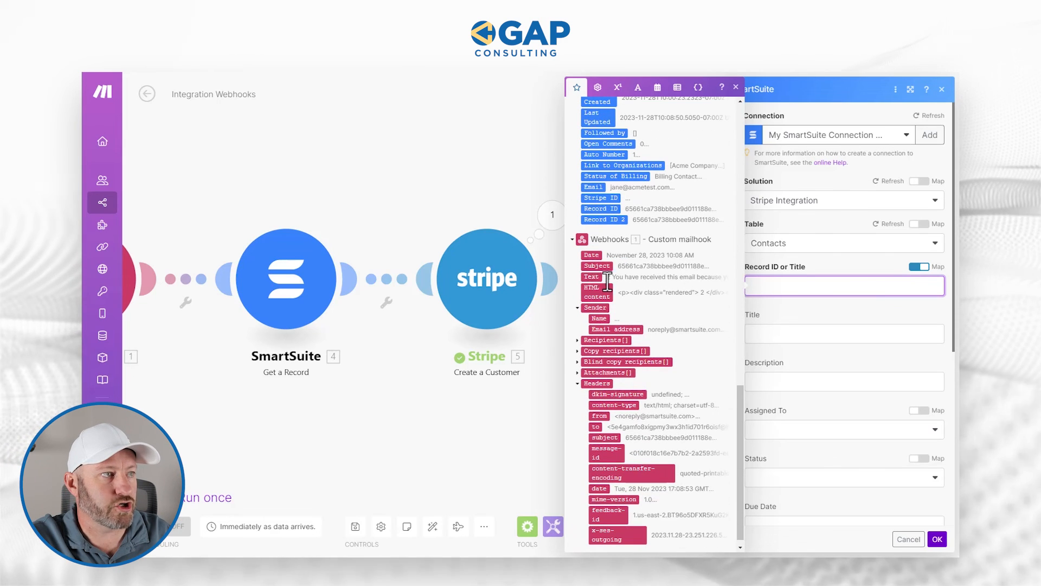
{"action": "left_click_drag", "start_coordinate": [595, 266], "coordinate": [778, 286]}
{"action": "left_click", "coordinate": [813, 317]}
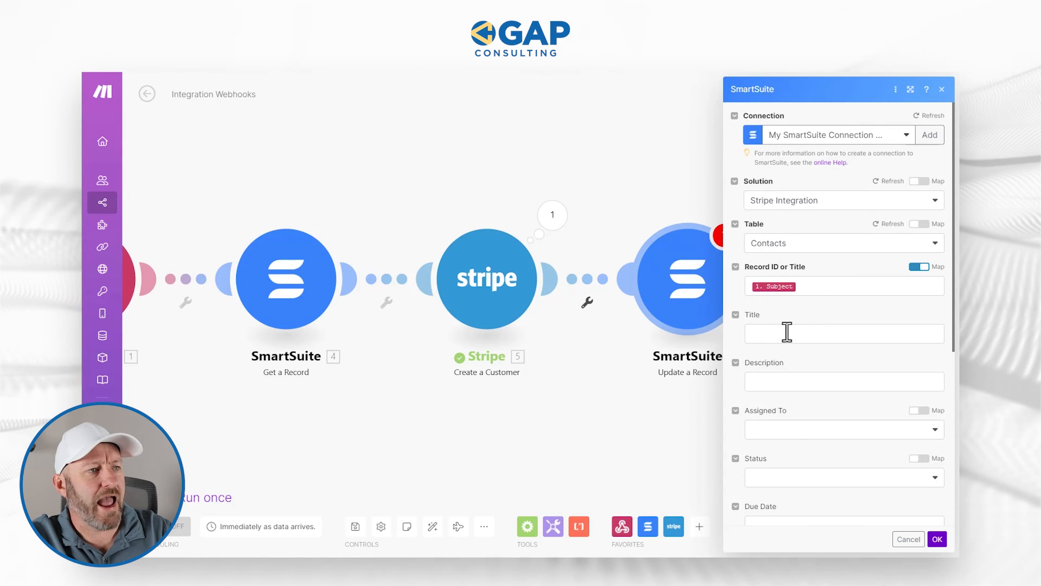
Step: Map the Stripe ID field to the Customer ID from Create a Customer, save the module, and activate the scenario
{"action": "scroll", "coordinate": [786, 332], "scroll_direction": "down", "scroll_amount": 2}
{"action": "scroll", "coordinate": [835, 353], "scroll_direction": "down", "scroll_amount": 2}
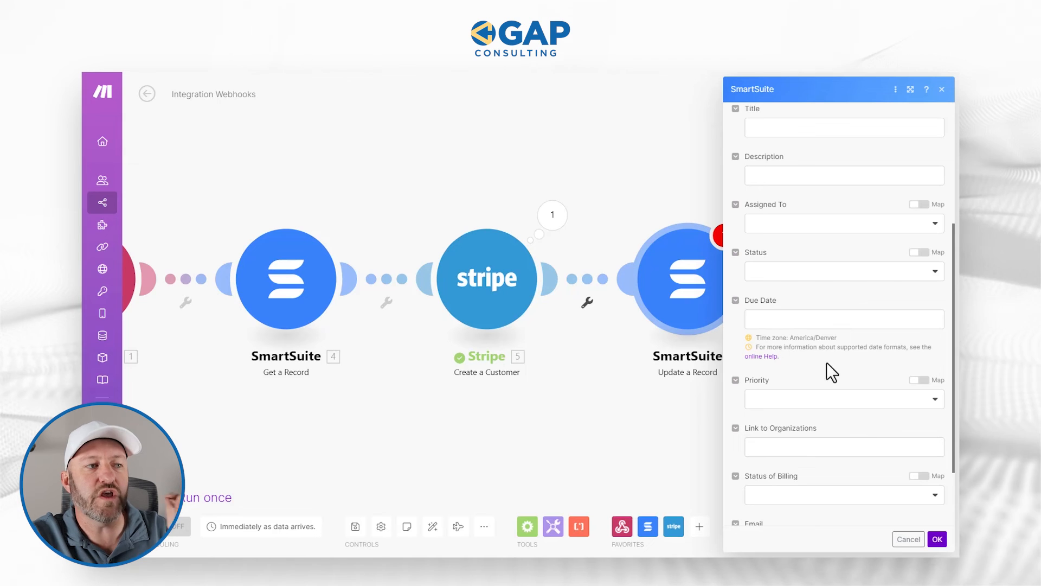
{"action": "scroll", "coordinate": [830, 412], "scroll_direction": "down", "scroll_amount": 2}
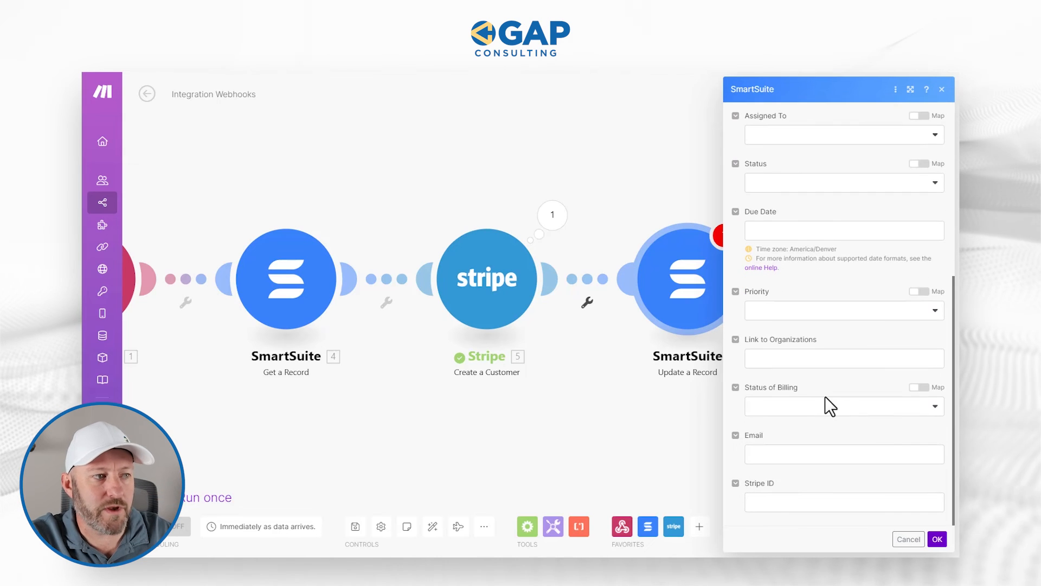
{"action": "left_click", "coordinate": [795, 502]}
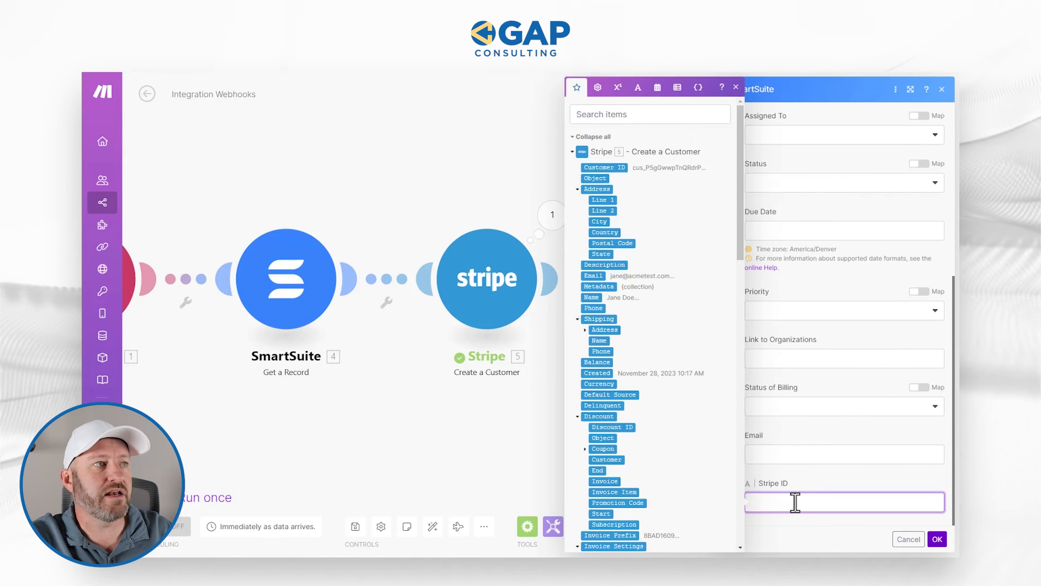
{"action": "left_click", "coordinate": [617, 167]}
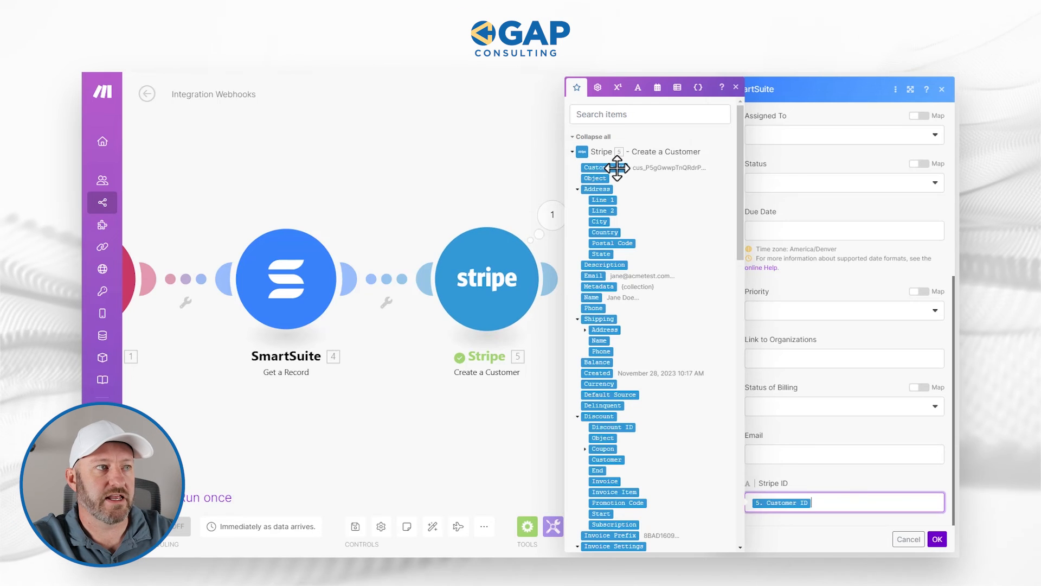
{"action": "left_click", "coordinate": [936, 539]}
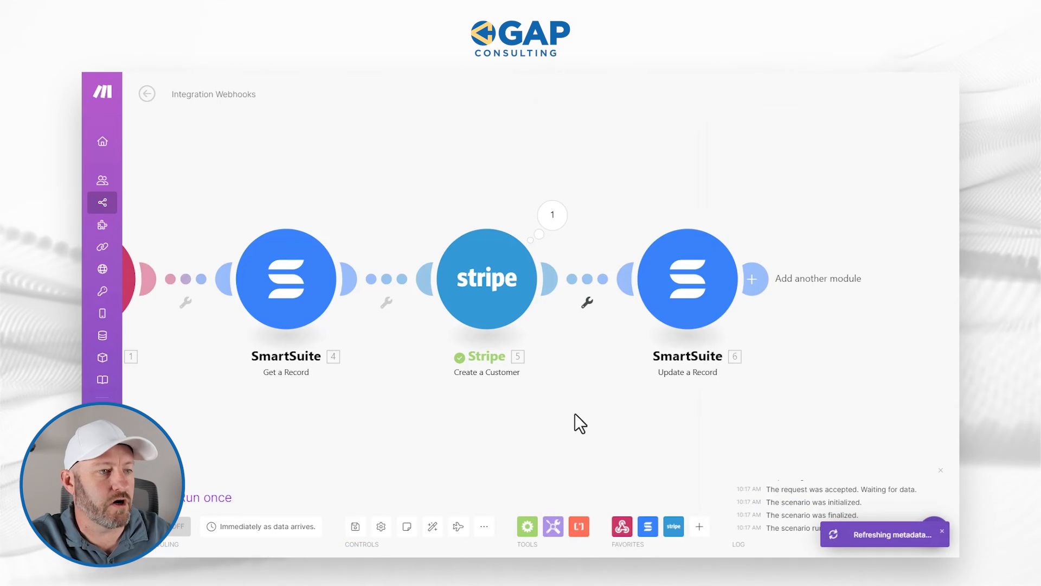
{"action": "left_click", "coordinate": [169, 537]}
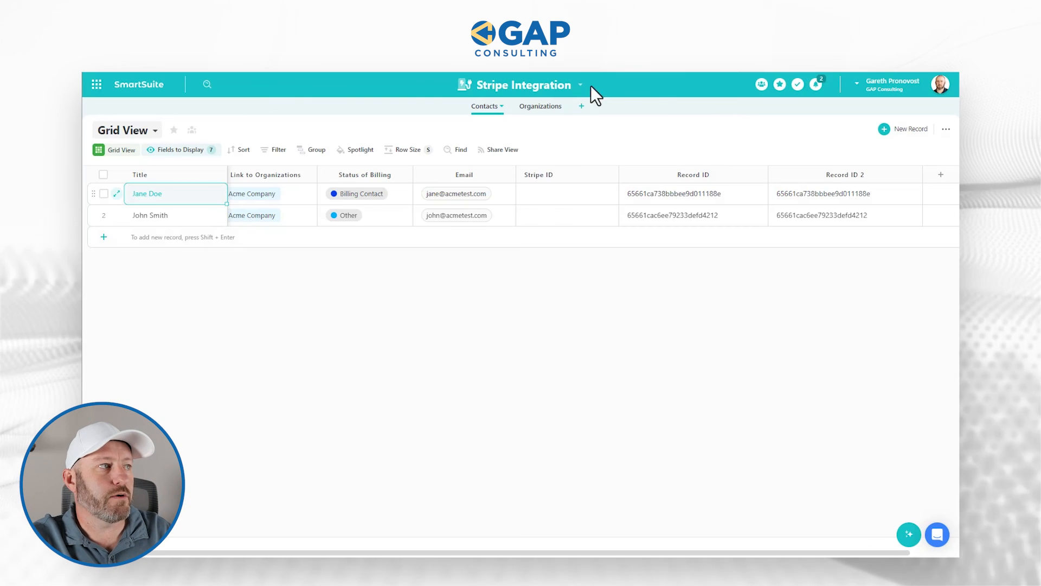
Step: In SmartSuite's Contacts table, set the first contact's Status of Billing to Other and the second contact's to Billing Contact
{"action": "left_click", "coordinate": [293, 200]}
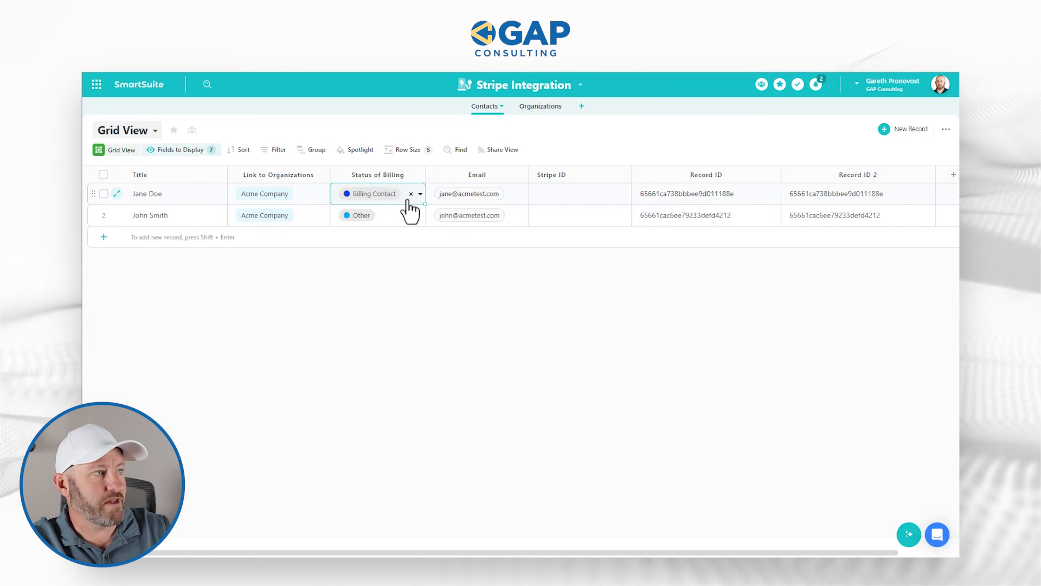
{"action": "left_click", "coordinate": [410, 194]}
{"action": "left_click", "coordinate": [406, 194]}
{"action": "left_click", "coordinate": [375, 260]}
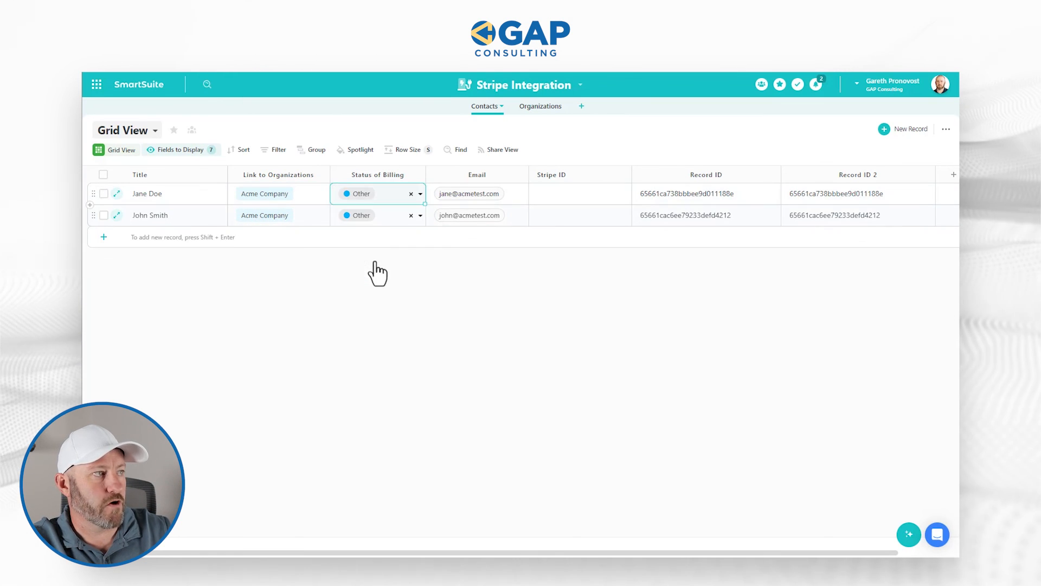
{"action": "left_click", "coordinate": [411, 216]}
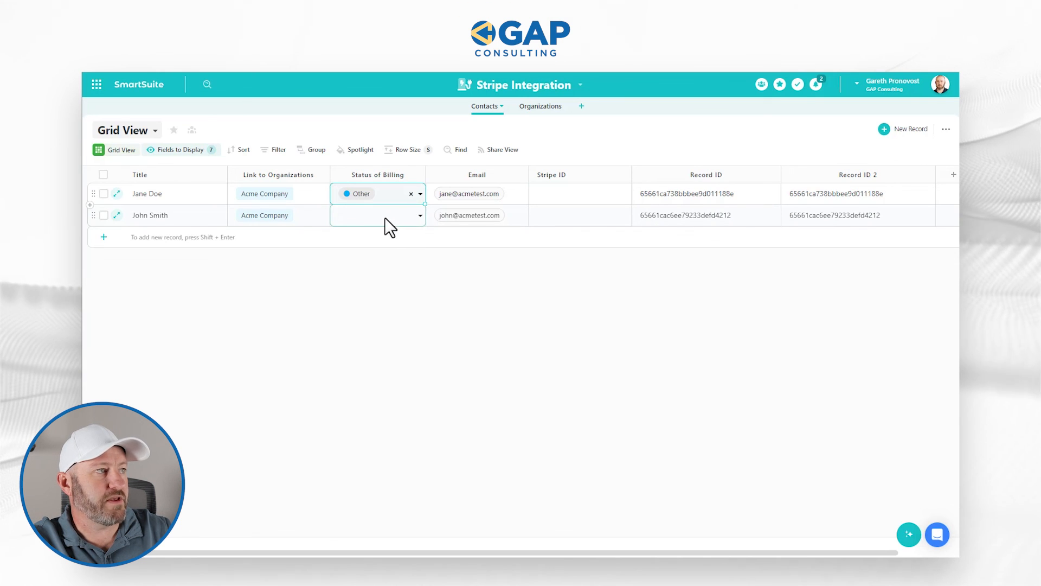
{"action": "left_click", "coordinate": [385, 217]}
{"action": "left_click", "coordinate": [373, 265]}
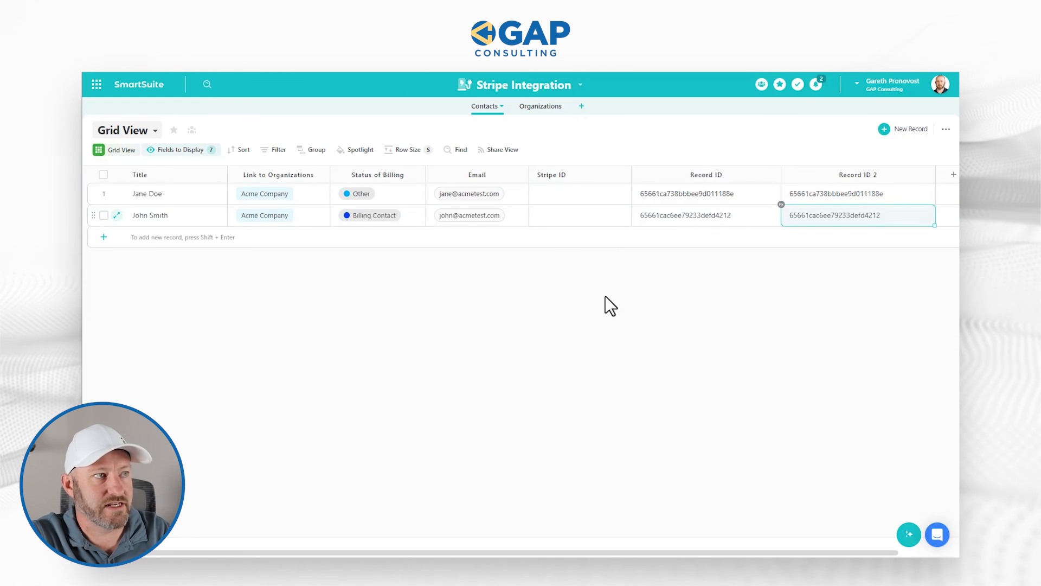
{"action": "left_click", "coordinate": [581, 218]}
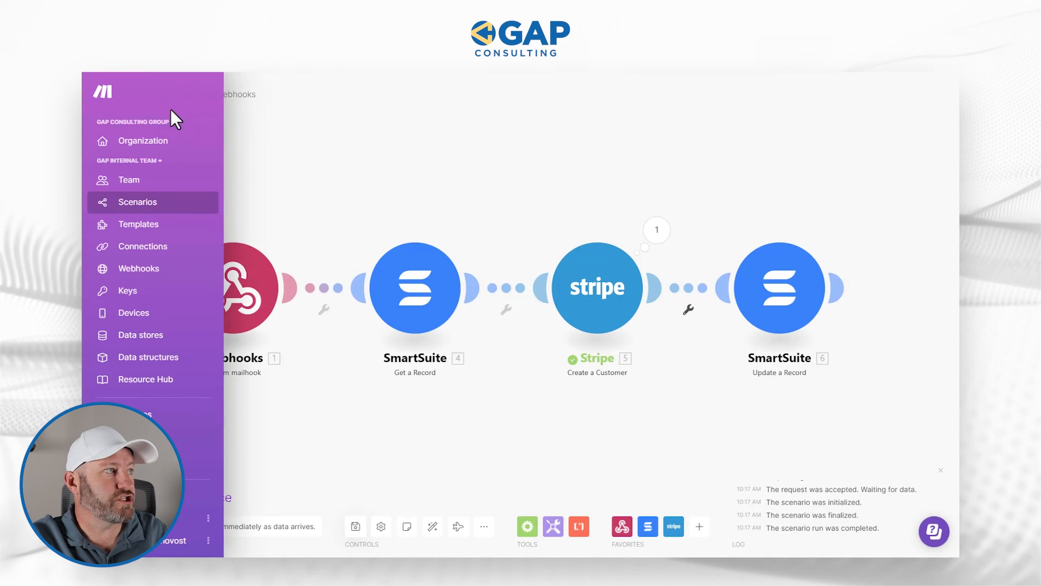
Step: Return to Make, leave the scenario editor and open the details of the Nov 28, 2023, 10:19:55 AM run
{"action": "left_click", "coordinate": [147, 94]}
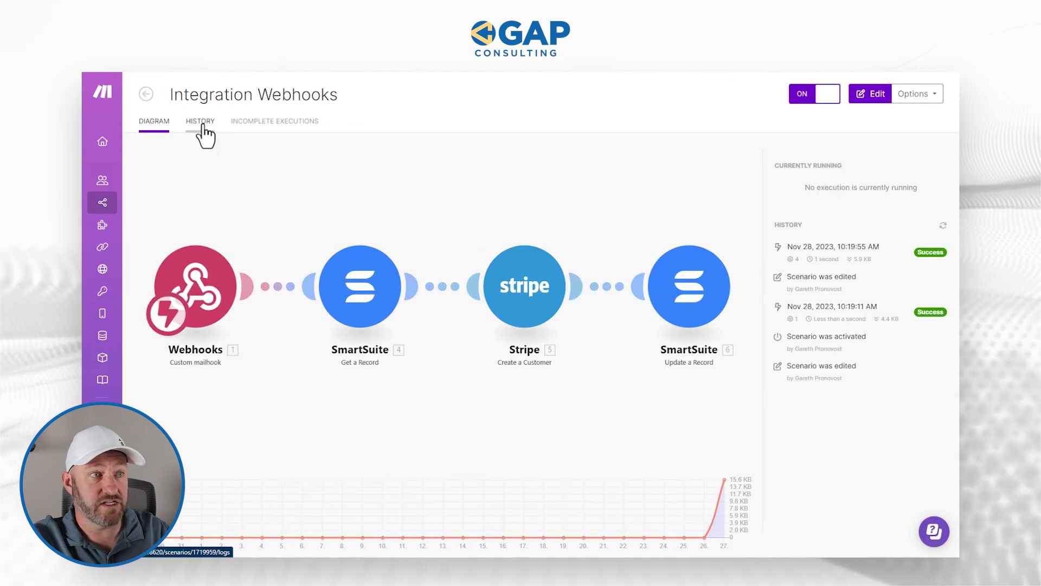
{"action": "left_click", "coordinate": [804, 264]}
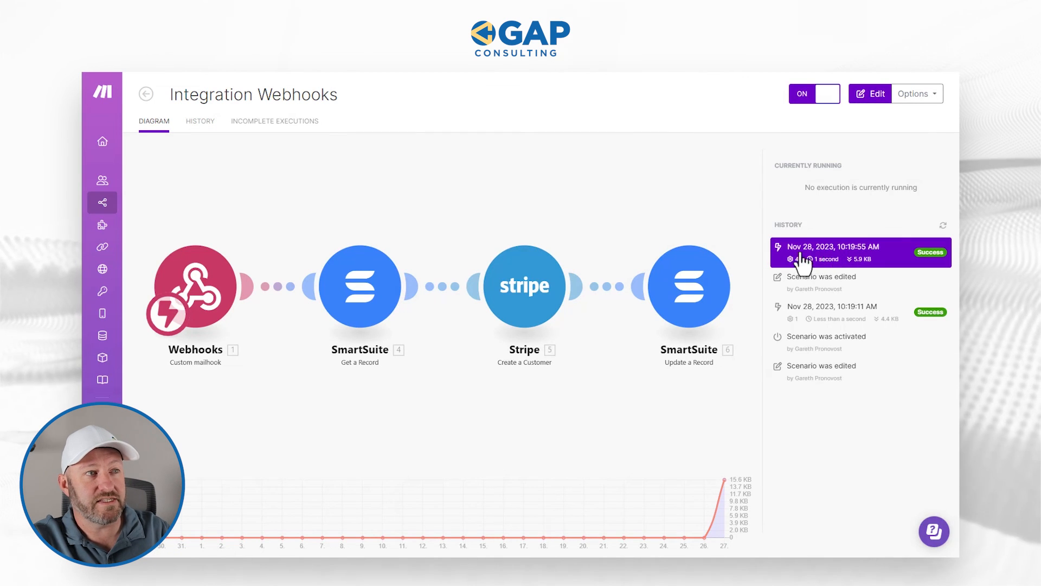
{"action": "left_click", "coordinate": [846, 259]}
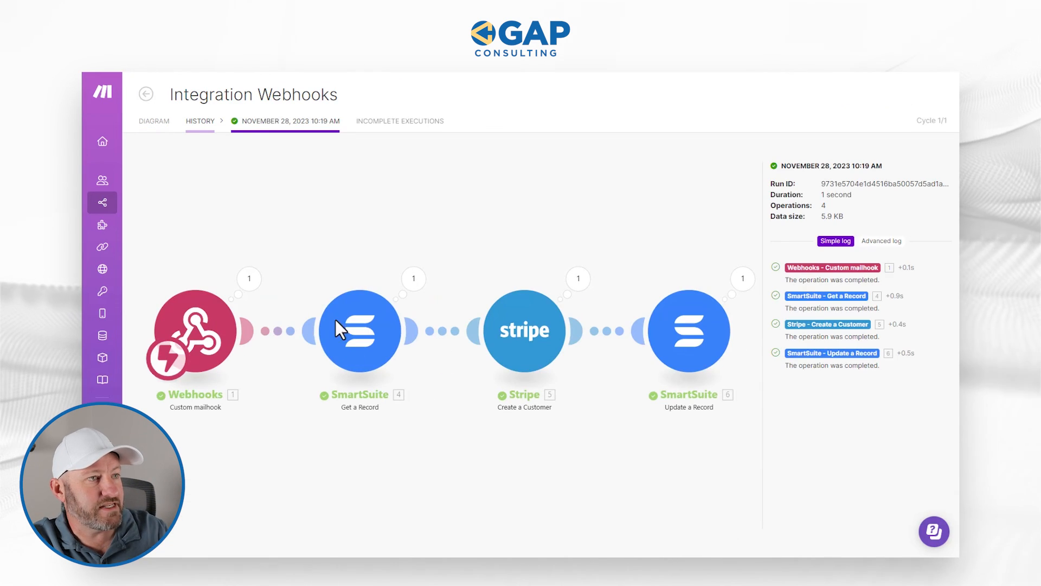
Step: Examine the run's mailhook output for the Subject and the Get a Record output for the matching contact's details
{"action": "left_click", "coordinate": [249, 280]}
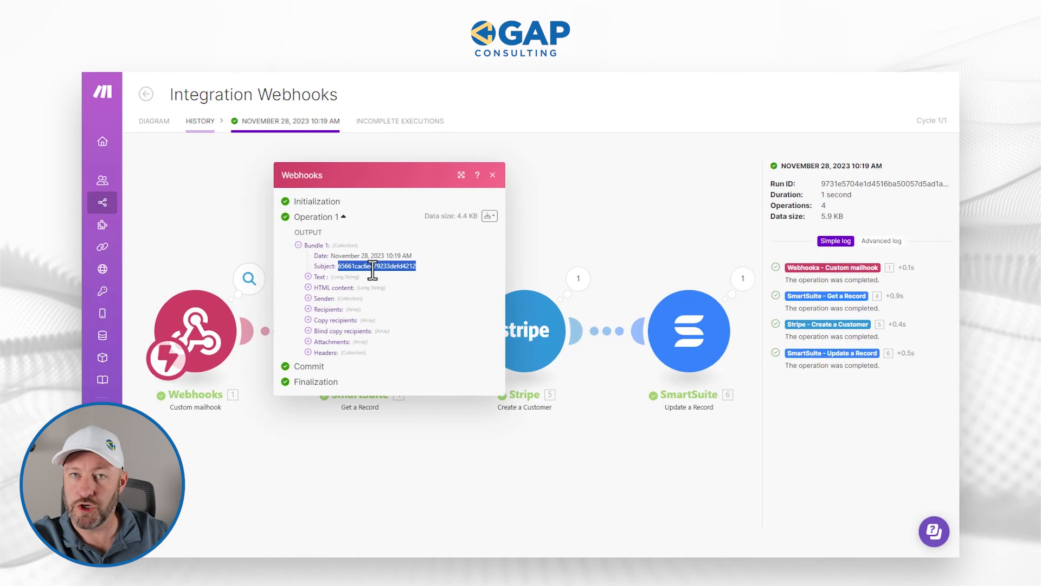
{"action": "left_click", "coordinate": [565, 223]}
{"action": "left_click", "coordinate": [414, 278]}
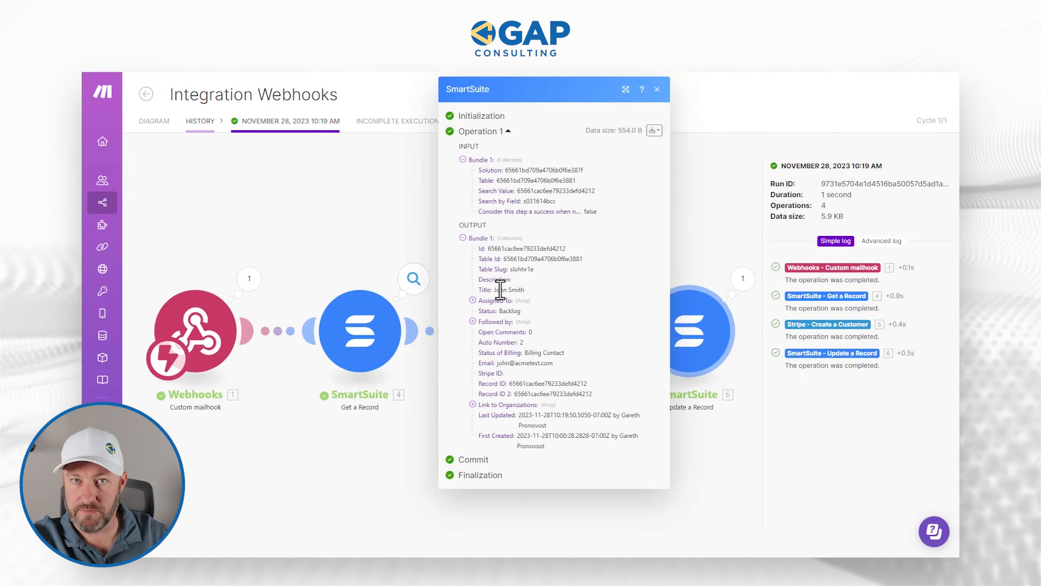
{"action": "left_click", "coordinate": [682, 223]}
Step: Inspect the Customer ID in the Create a Customer output and the Stripe ID in the Update a Record bundles
{"action": "left_click", "coordinate": [578, 280]}
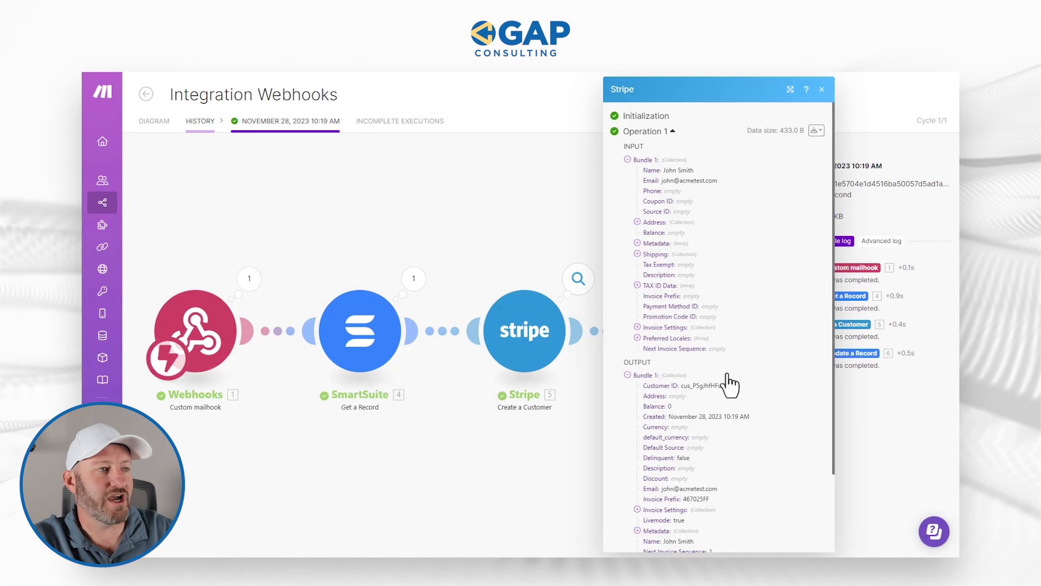
{"action": "scroll", "coordinate": [731, 385], "scroll_direction": "down", "scroll_amount": 2}
{"action": "double_click", "coordinate": [703, 291]}
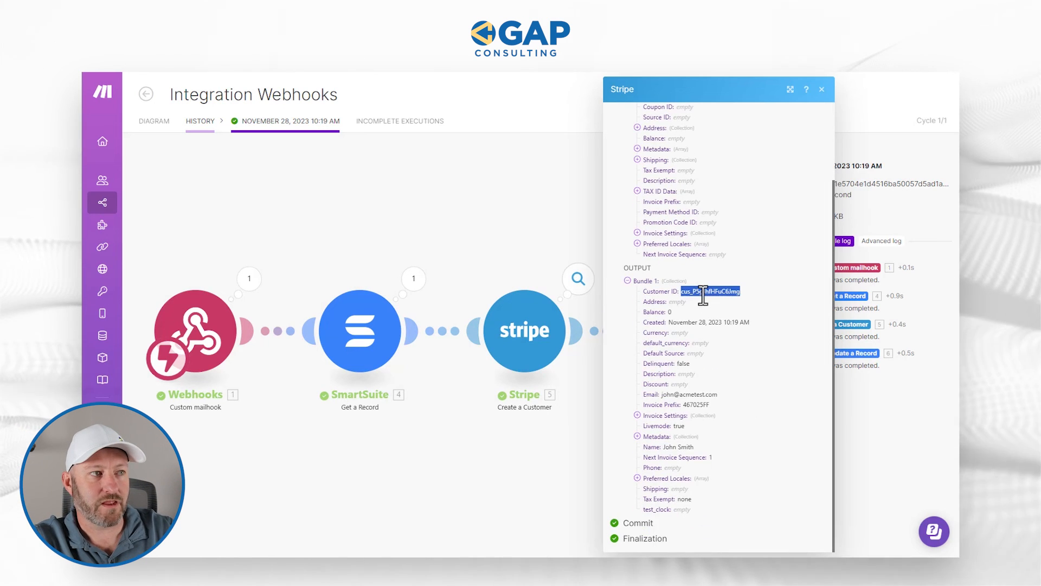
{"action": "left_click", "coordinate": [548, 225]}
{"action": "left_click", "coordinate": [747, 291]}
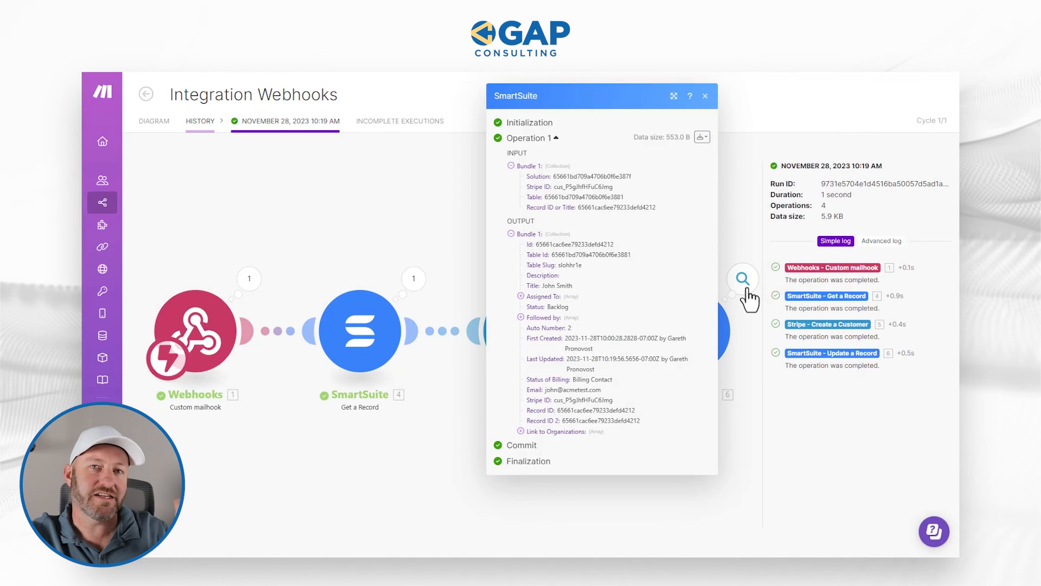